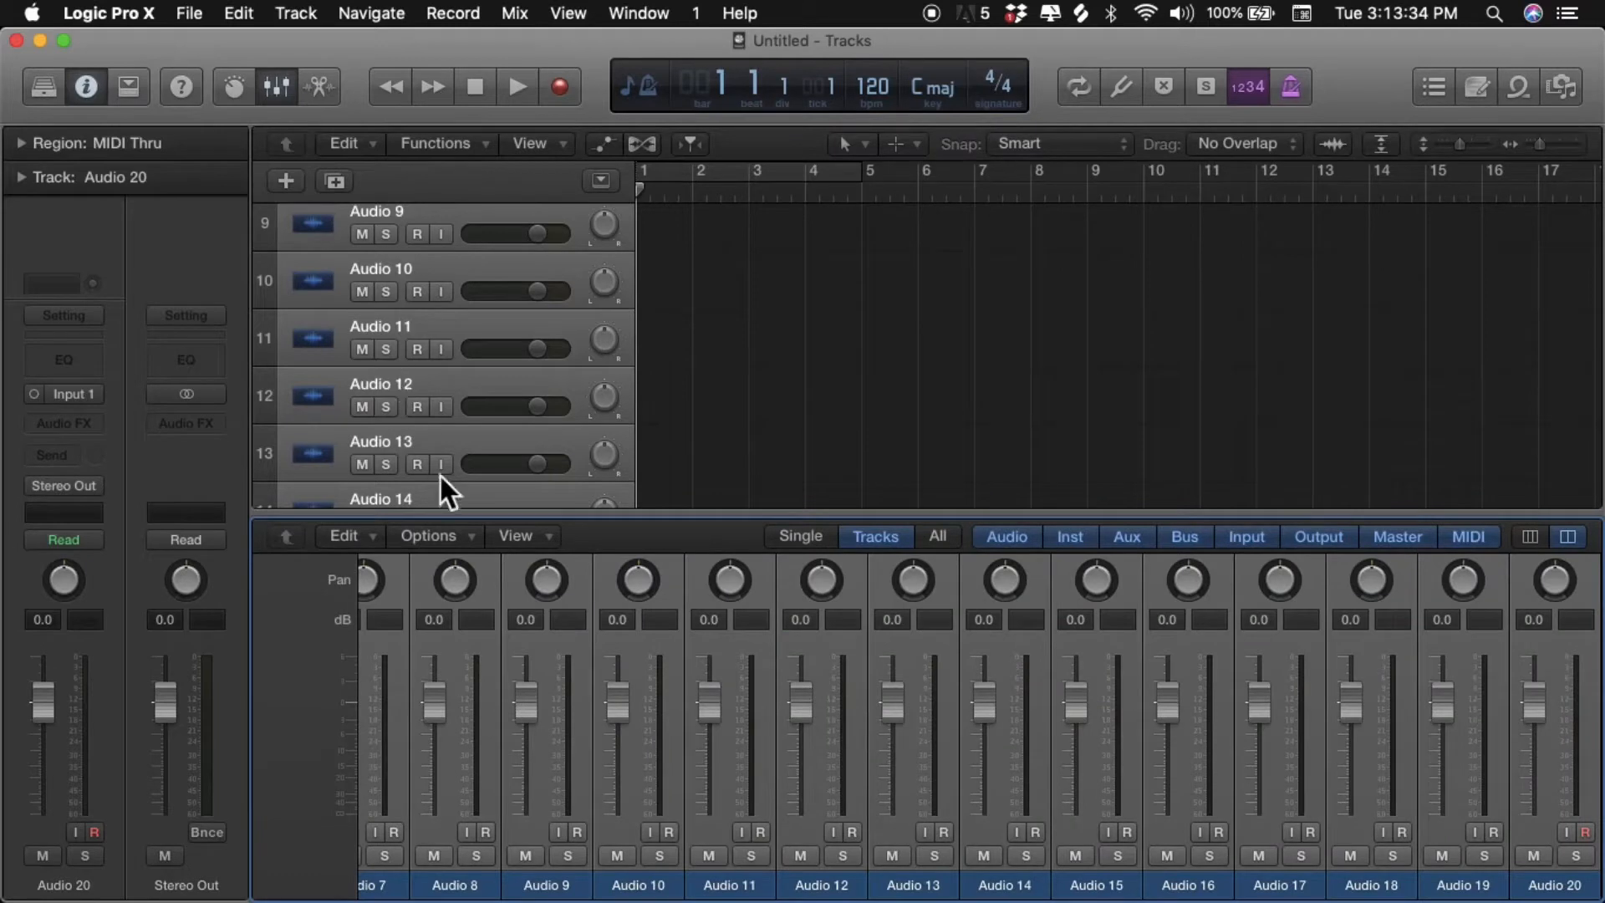
# - Create four new auxiliary channel strips in the mixer
pyautogui.click(455, 533)
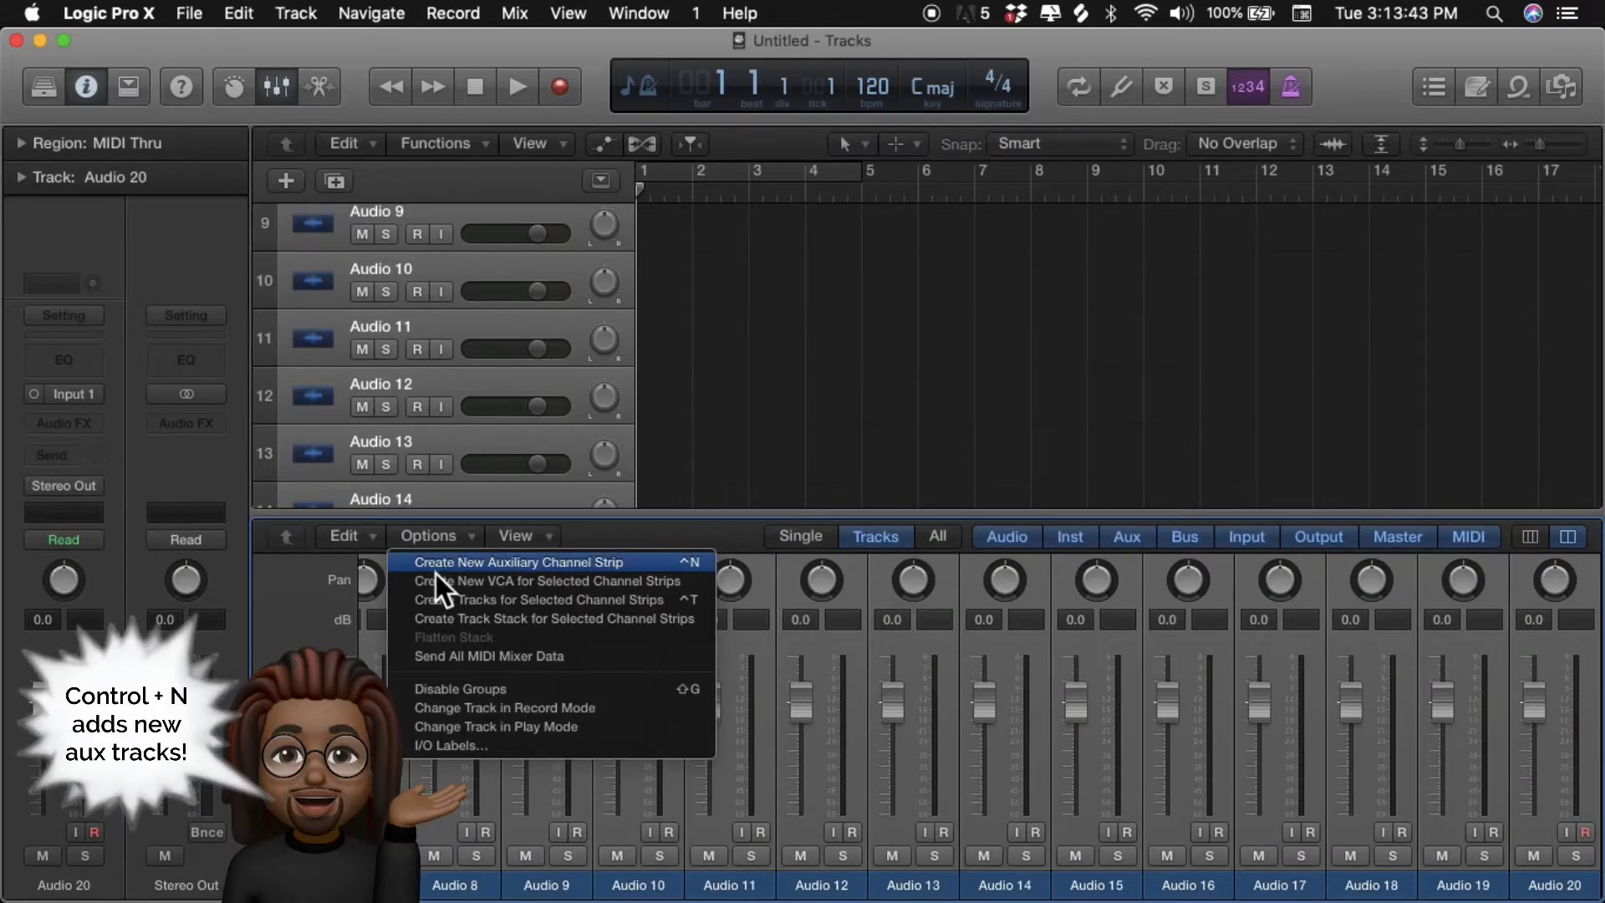
pyautogui.click(434, 571)
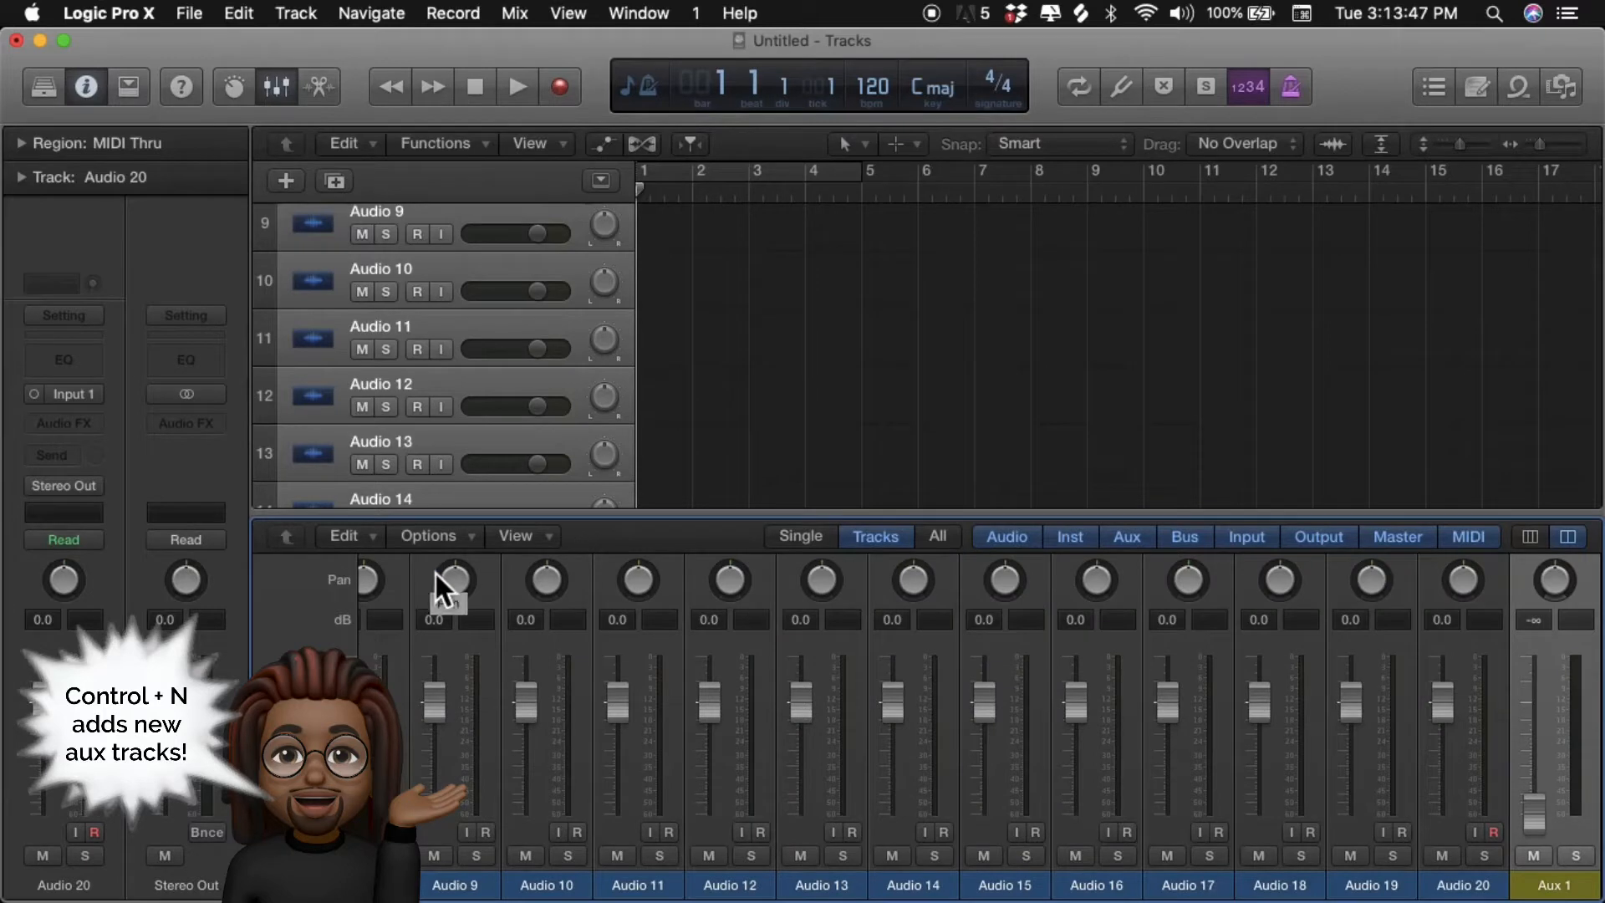
pyautogui.hotkey('ctrl', 'n')
pyautogui.hotkey('ctrl', 'n')
pyautogui.hotkey('ctrl', 'n')
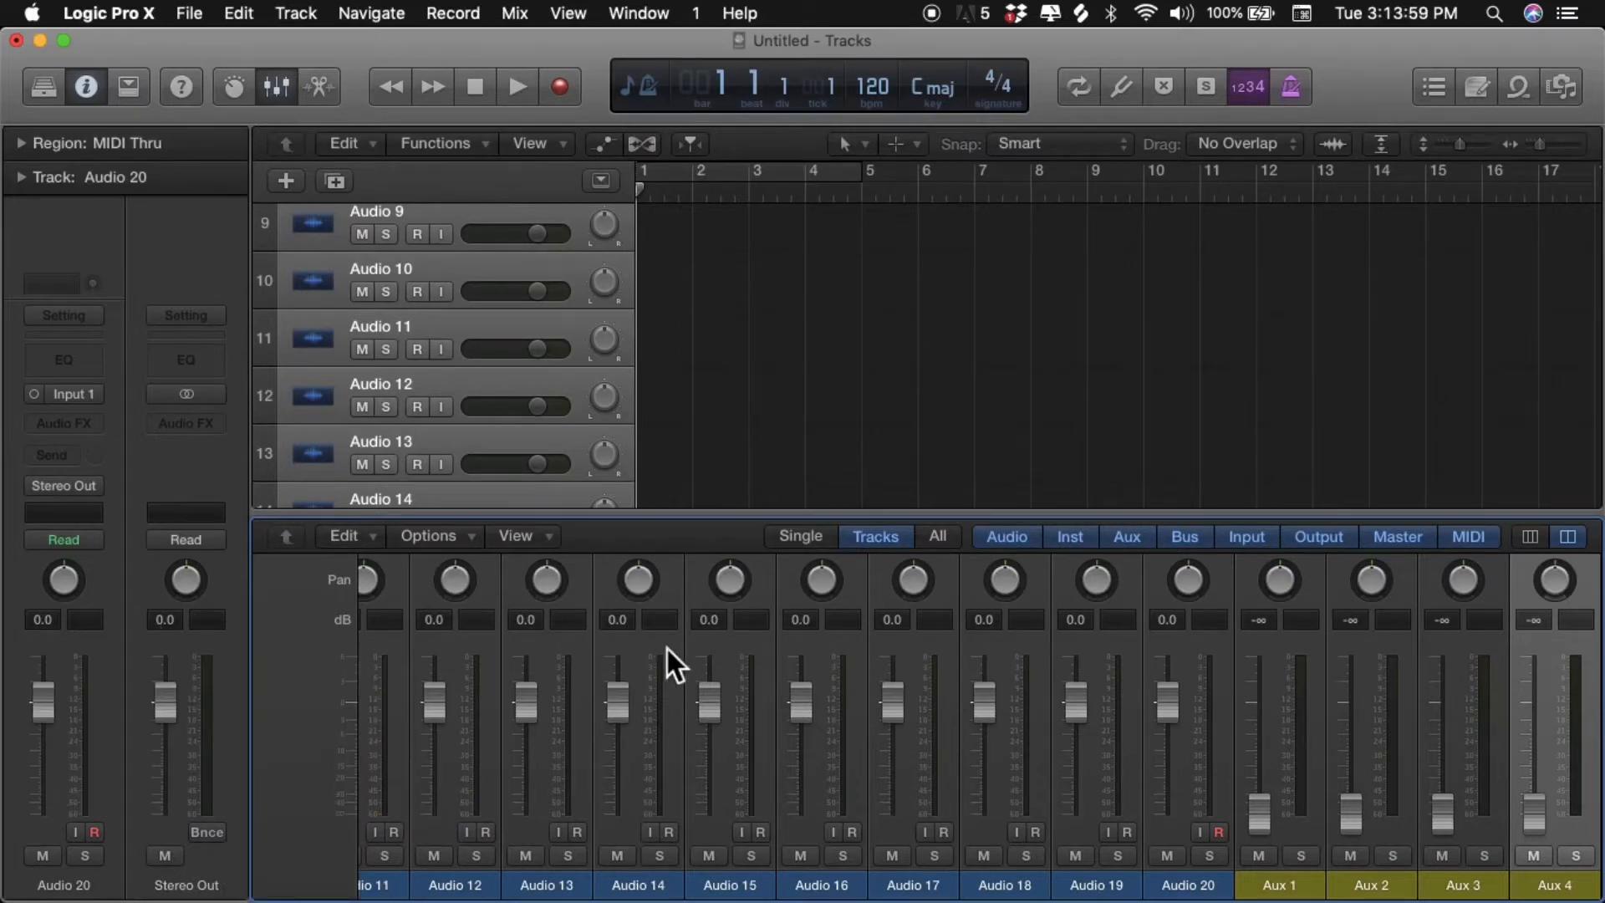
# - Rename the Audio 1 channel REFERENCE and the Audio 2 channel INSTRUMENTAL
pyautogui.hscroll(-10, 668, 648)
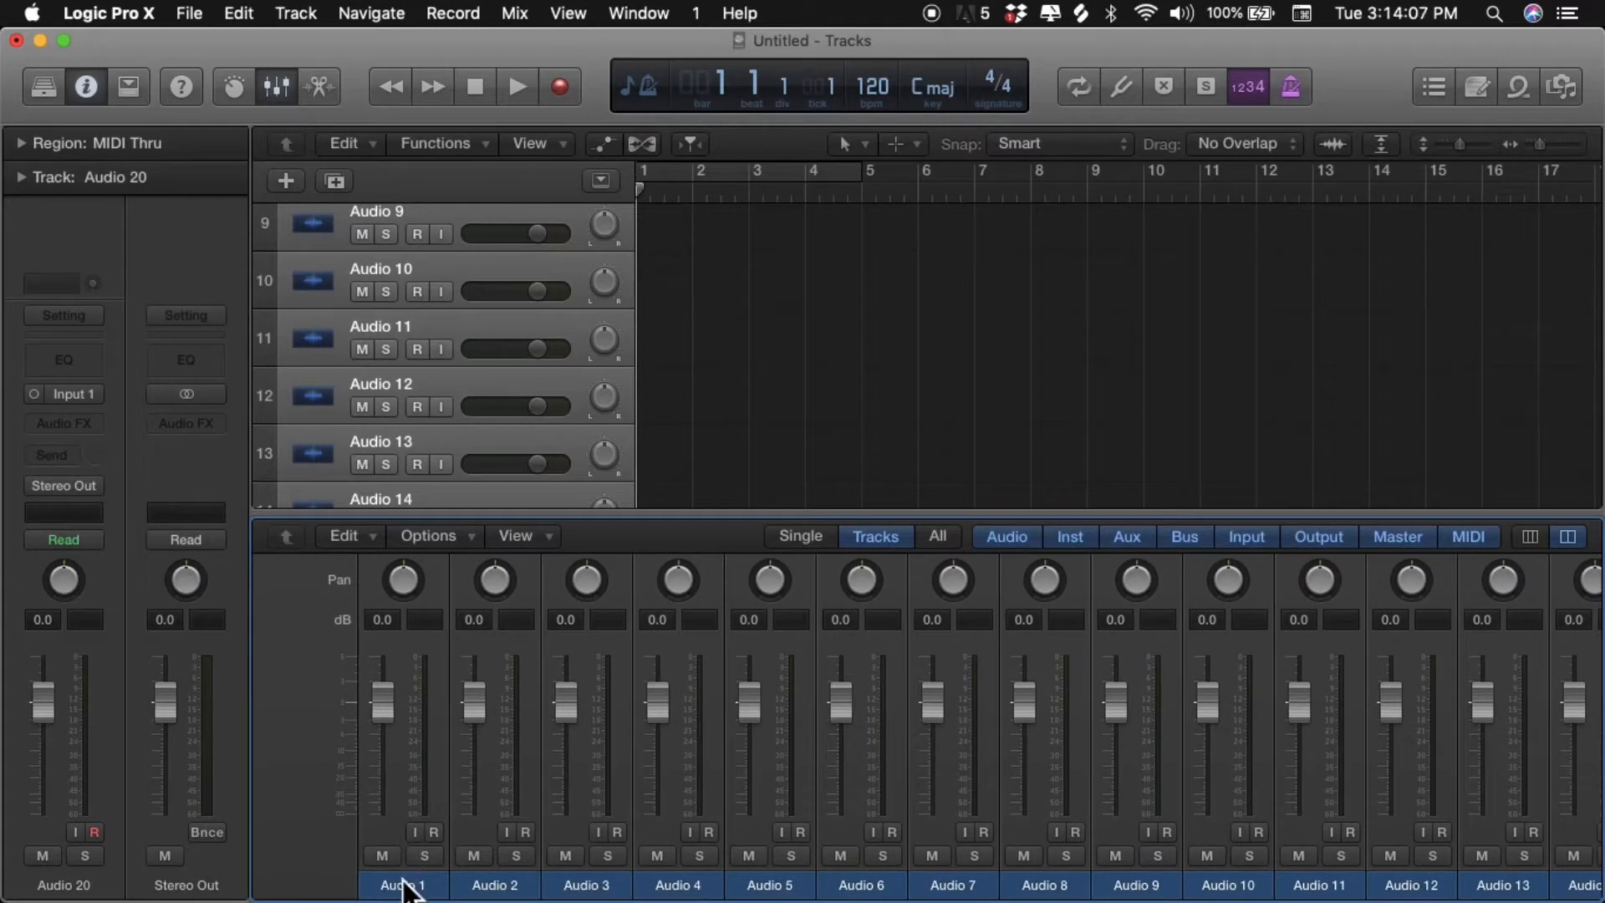
pyautogui.click(402, 886)
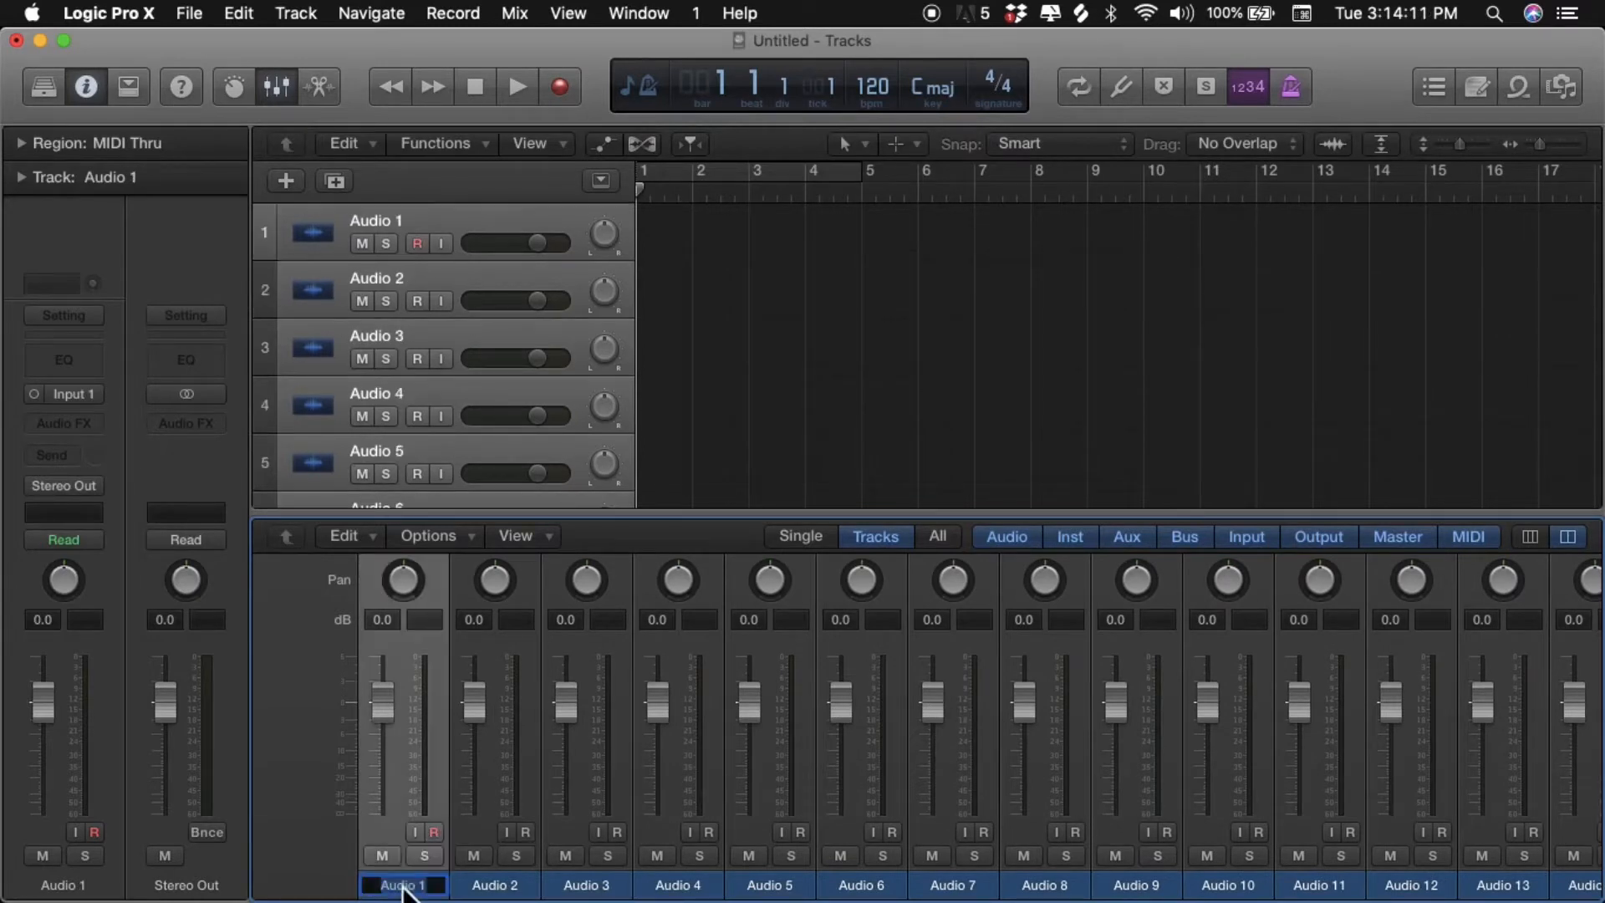
pyautogui.write('REFERENCE')
pyautogui.press('Tab')
pyautogui.write('TAL')
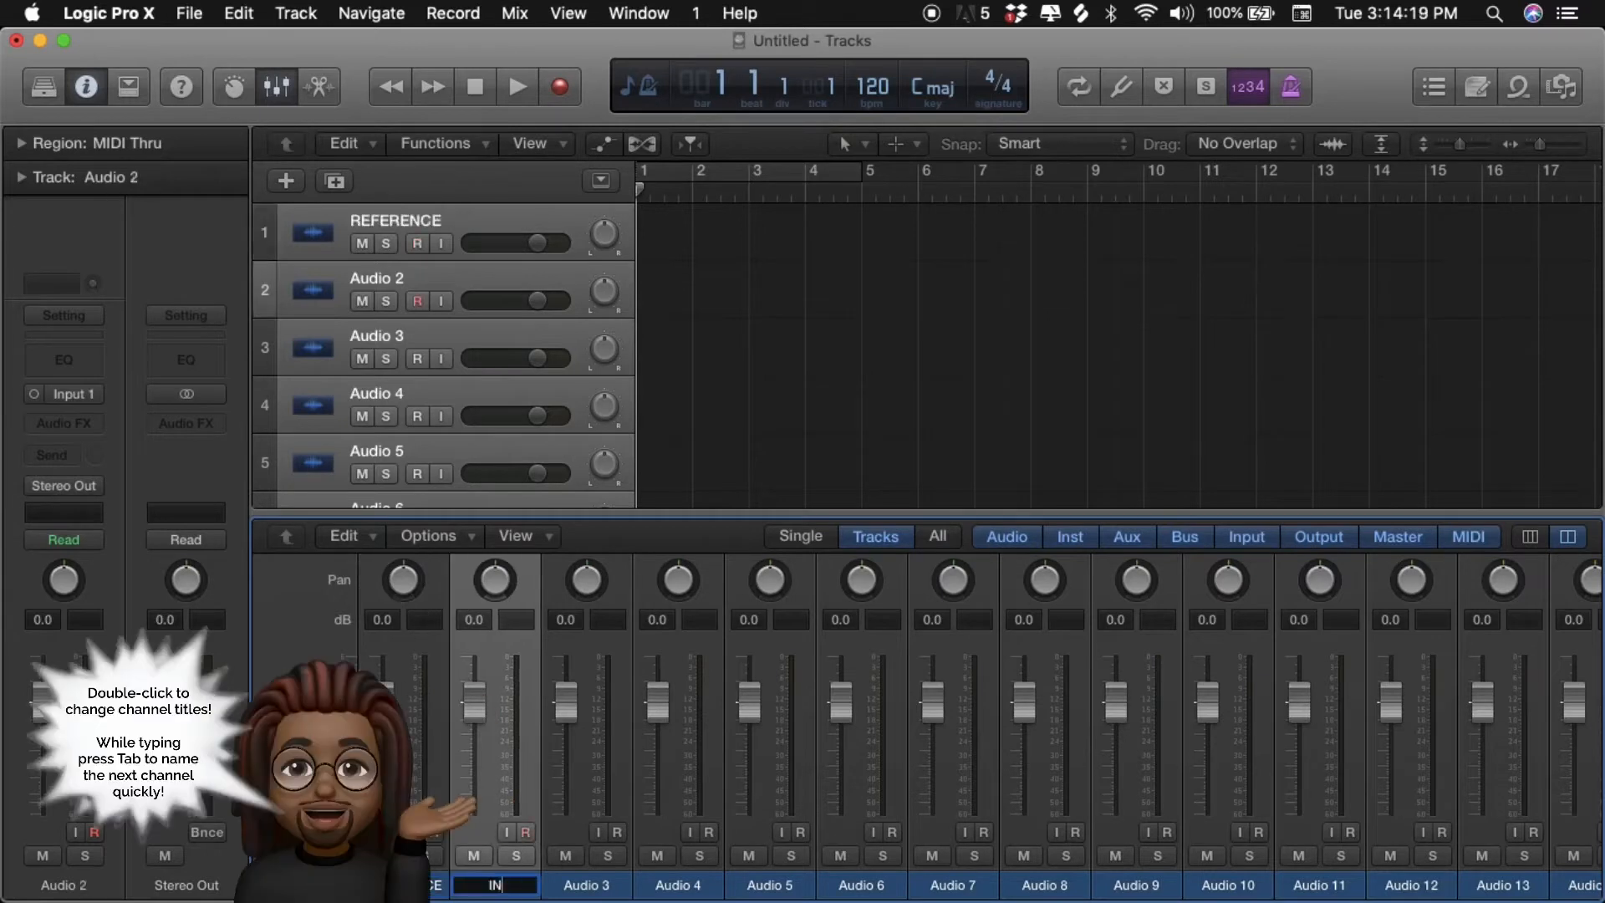
pyautogui.press('Tab')
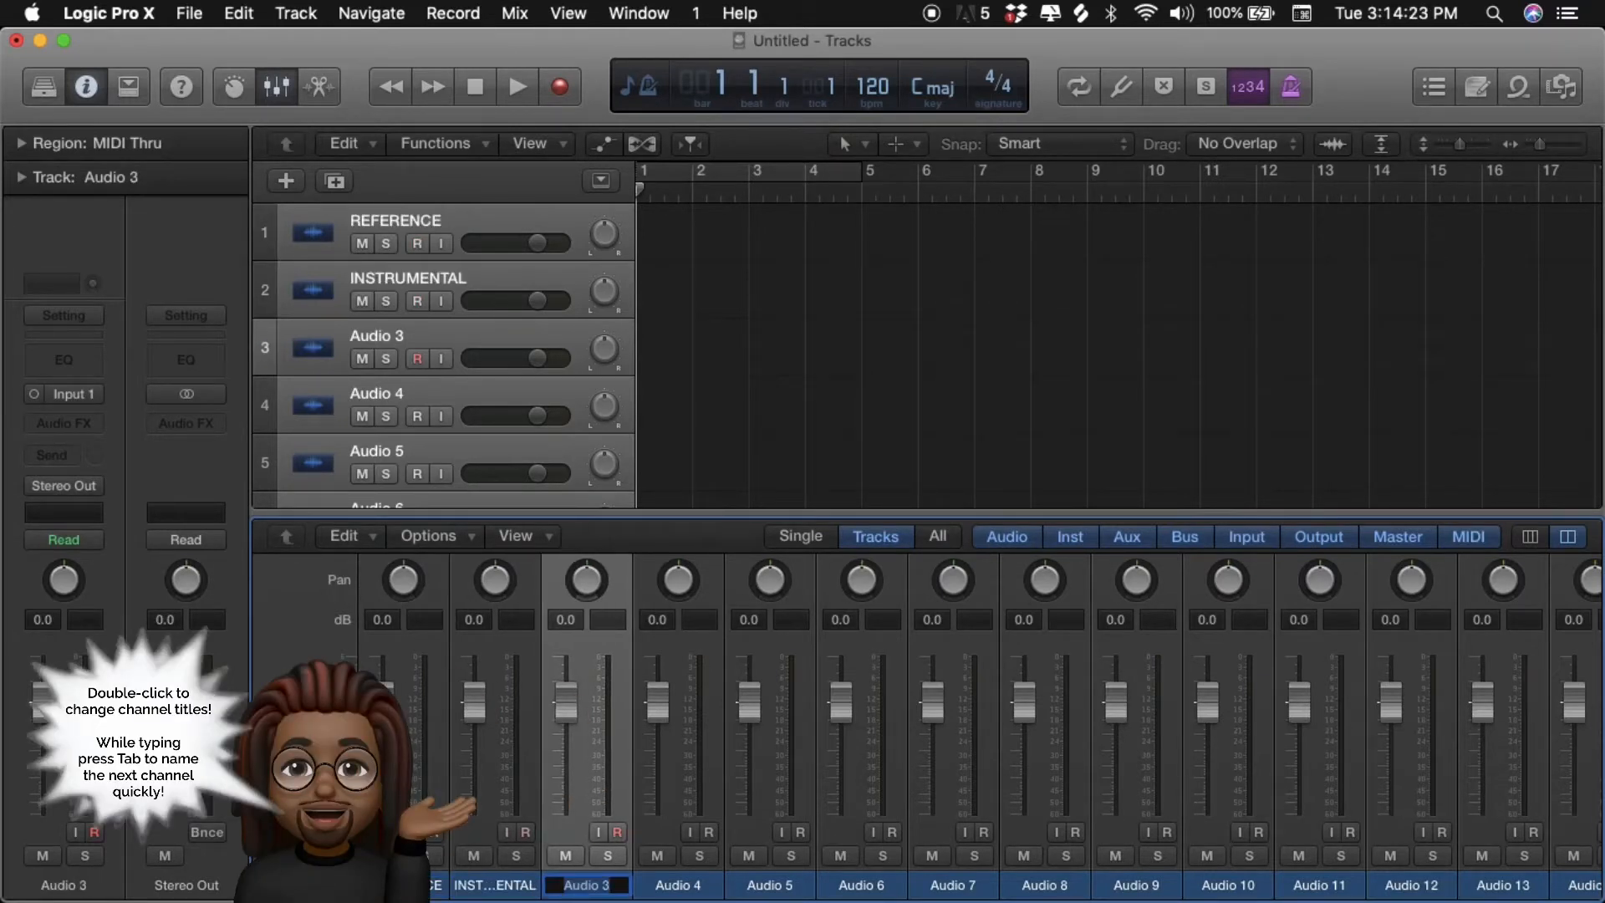
# - Rename the eight channels from Audio 3 to Audio 10 as LEAD
pyautogui.write('LEAD')
pyautogui.press('Tab')
pyautogui.write('LEAD')
pyautogui.press('Tab')
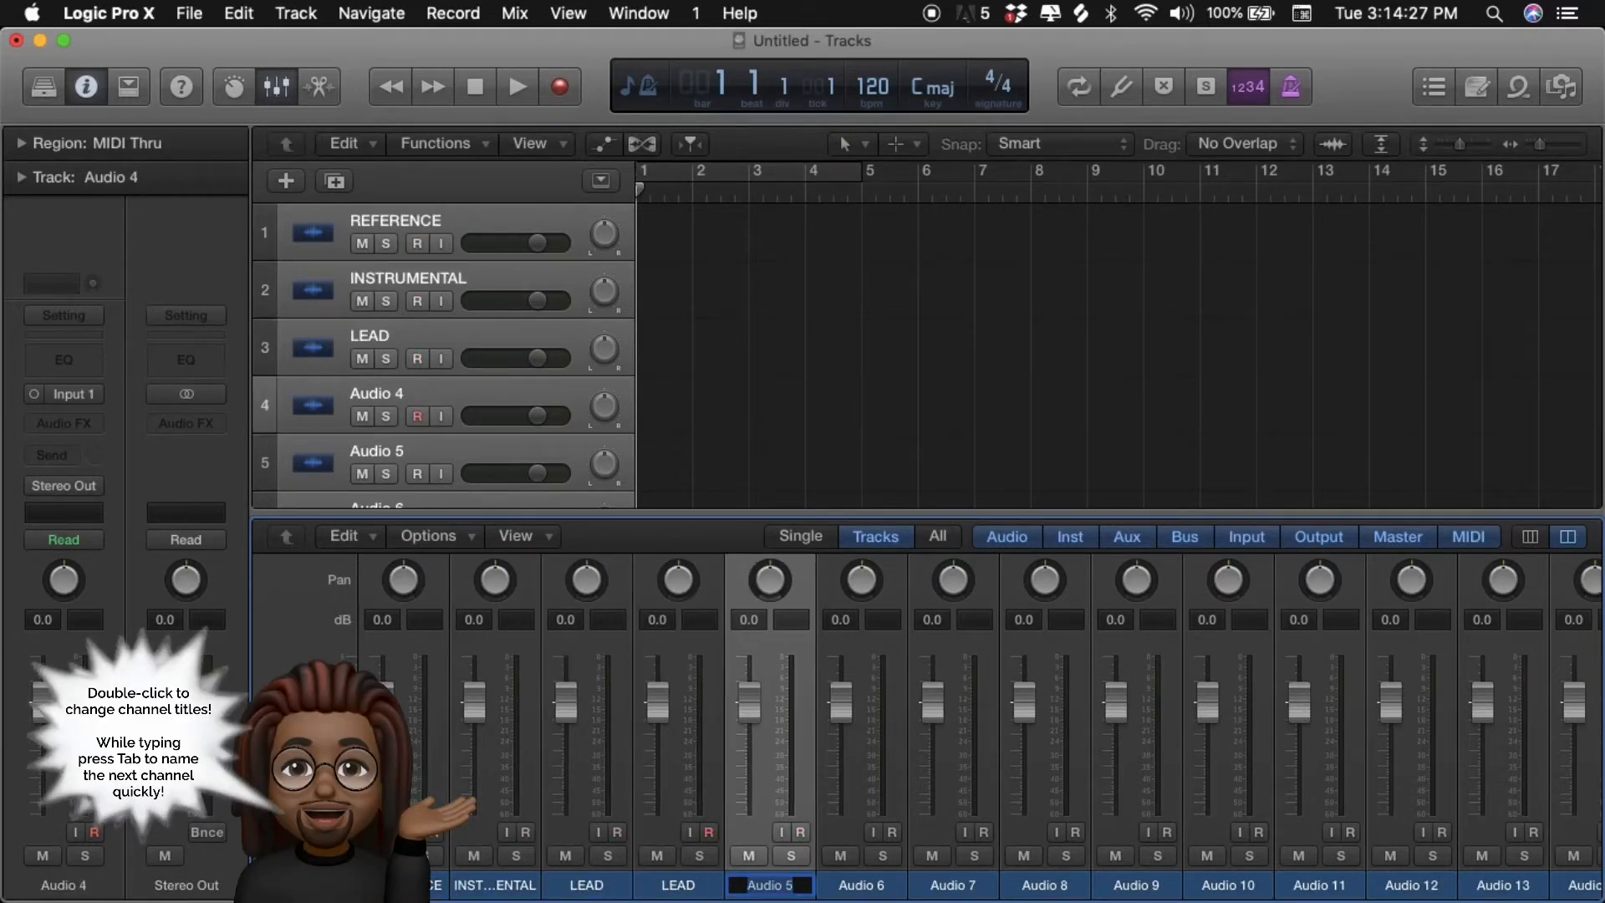
pyautogui.write('LEAD')
pyautogui.press('Tab')
pyautogui.write('LEAD')
pyautogui.press('Tab')
pyautogui.write('LEAD')
pyautogui.press('Tab')
pyautogui.write('LEAD')
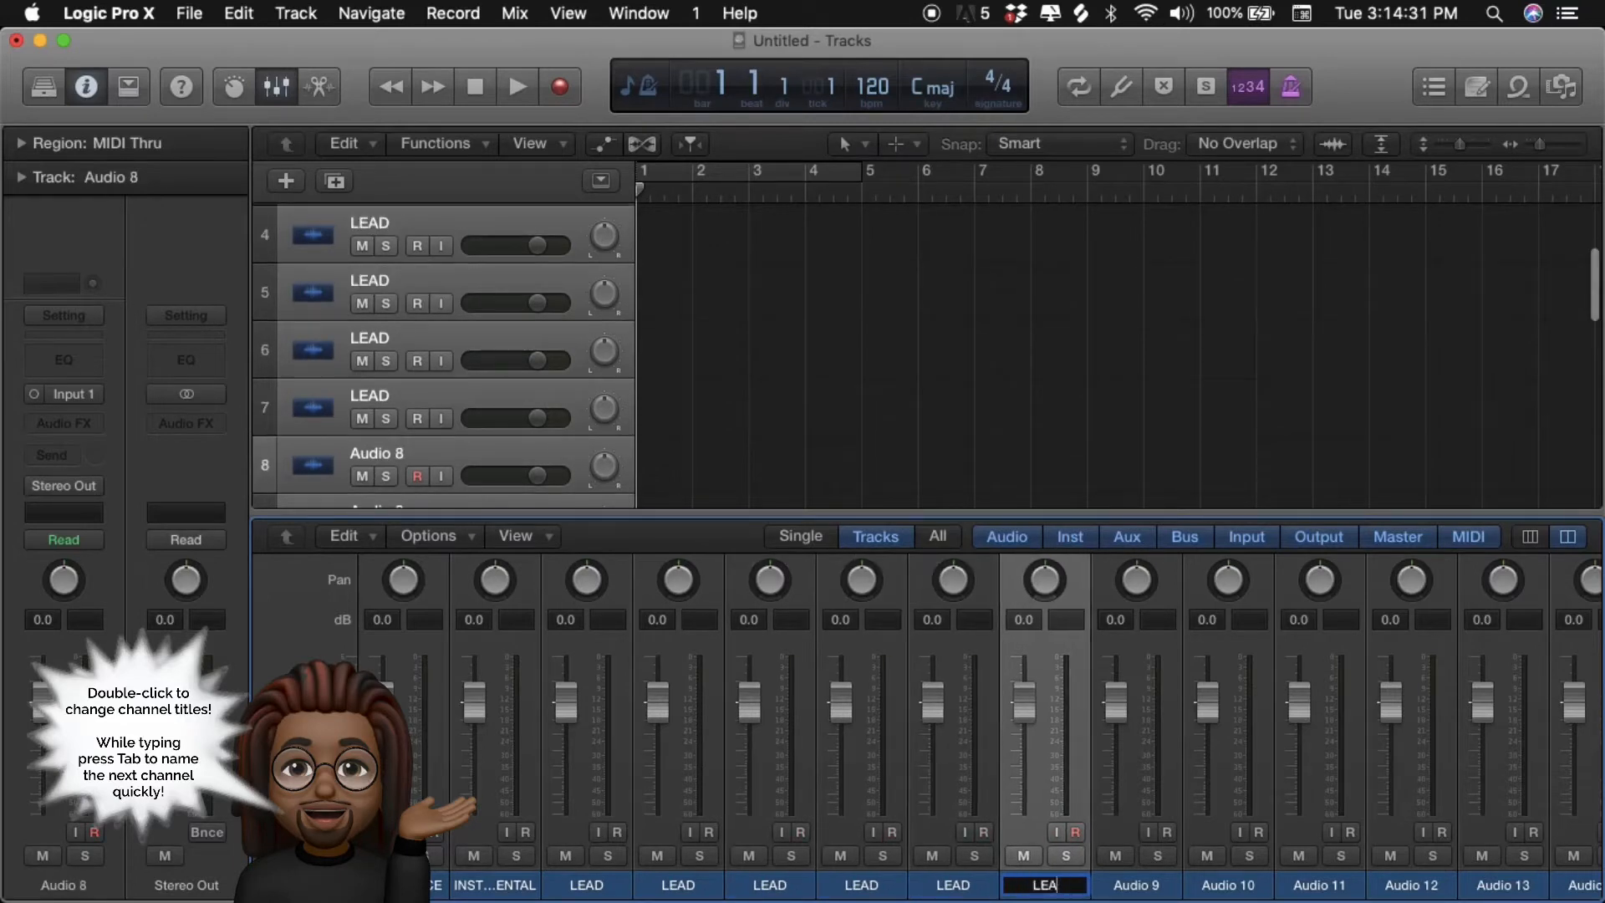
pyautogui.press('Tab')
pyautogui.write('LEAD')
pyautogui.press('Tab')
pyautogui.write('LEAD')
pyautogui.press('Tab')
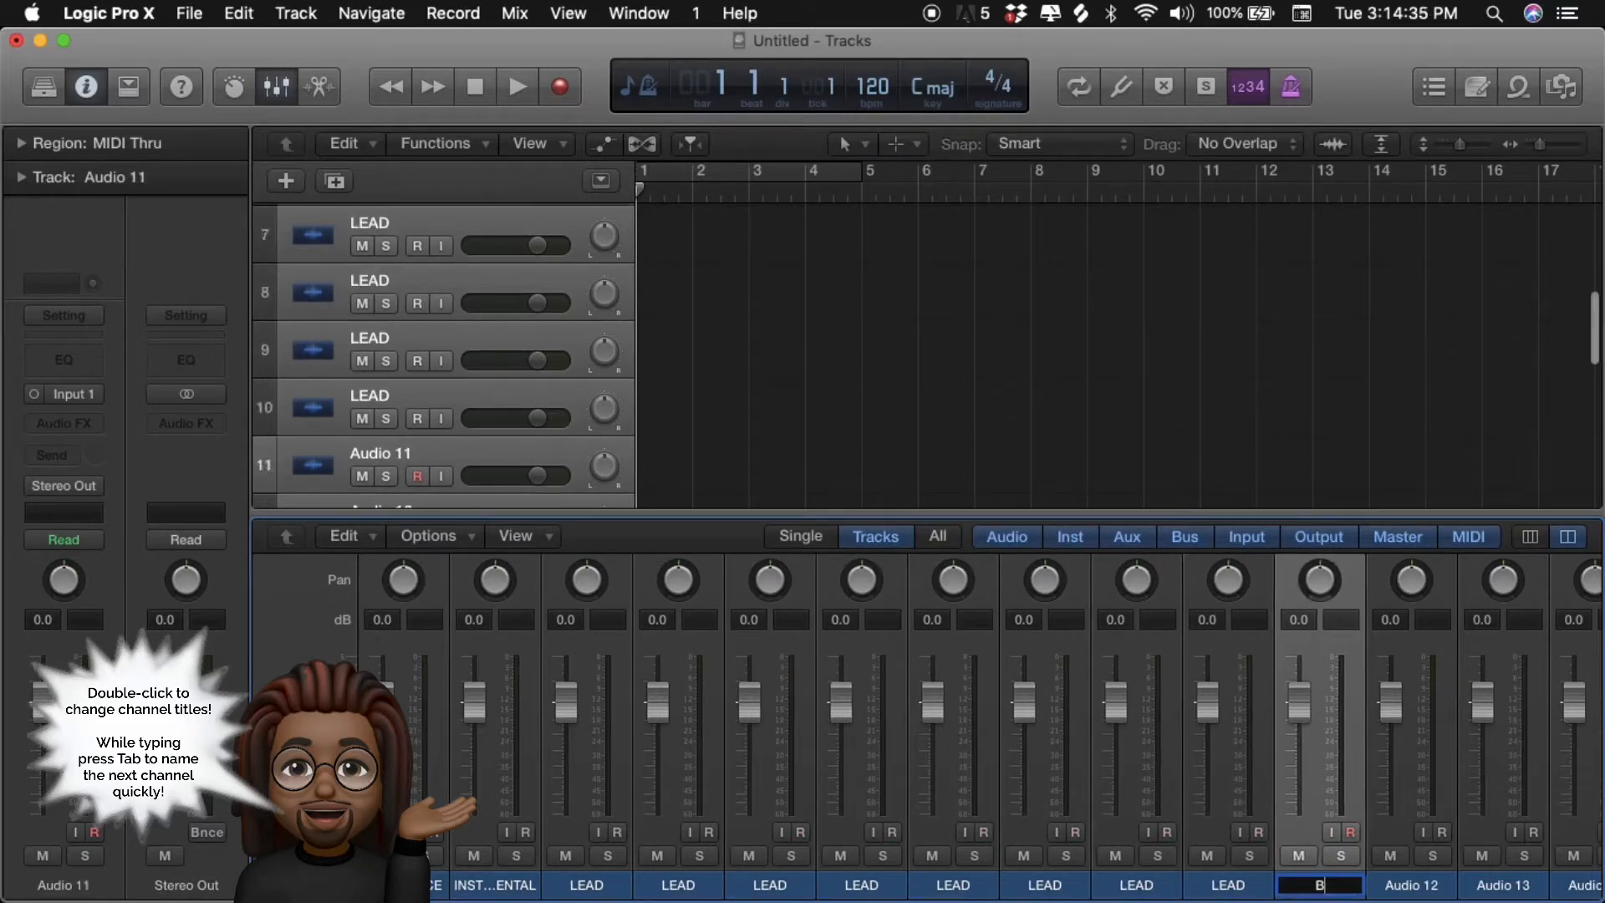
# - Rename the four channels from Audio 11 to Audio 14 as BACK
pyautogui.write('BACK')
pyautogui.press('Tab')
pyautogui.write('BACK')
pyautogui.press('Tab')
pyautogui.write('BACK')
pyautogui.press('Tab')
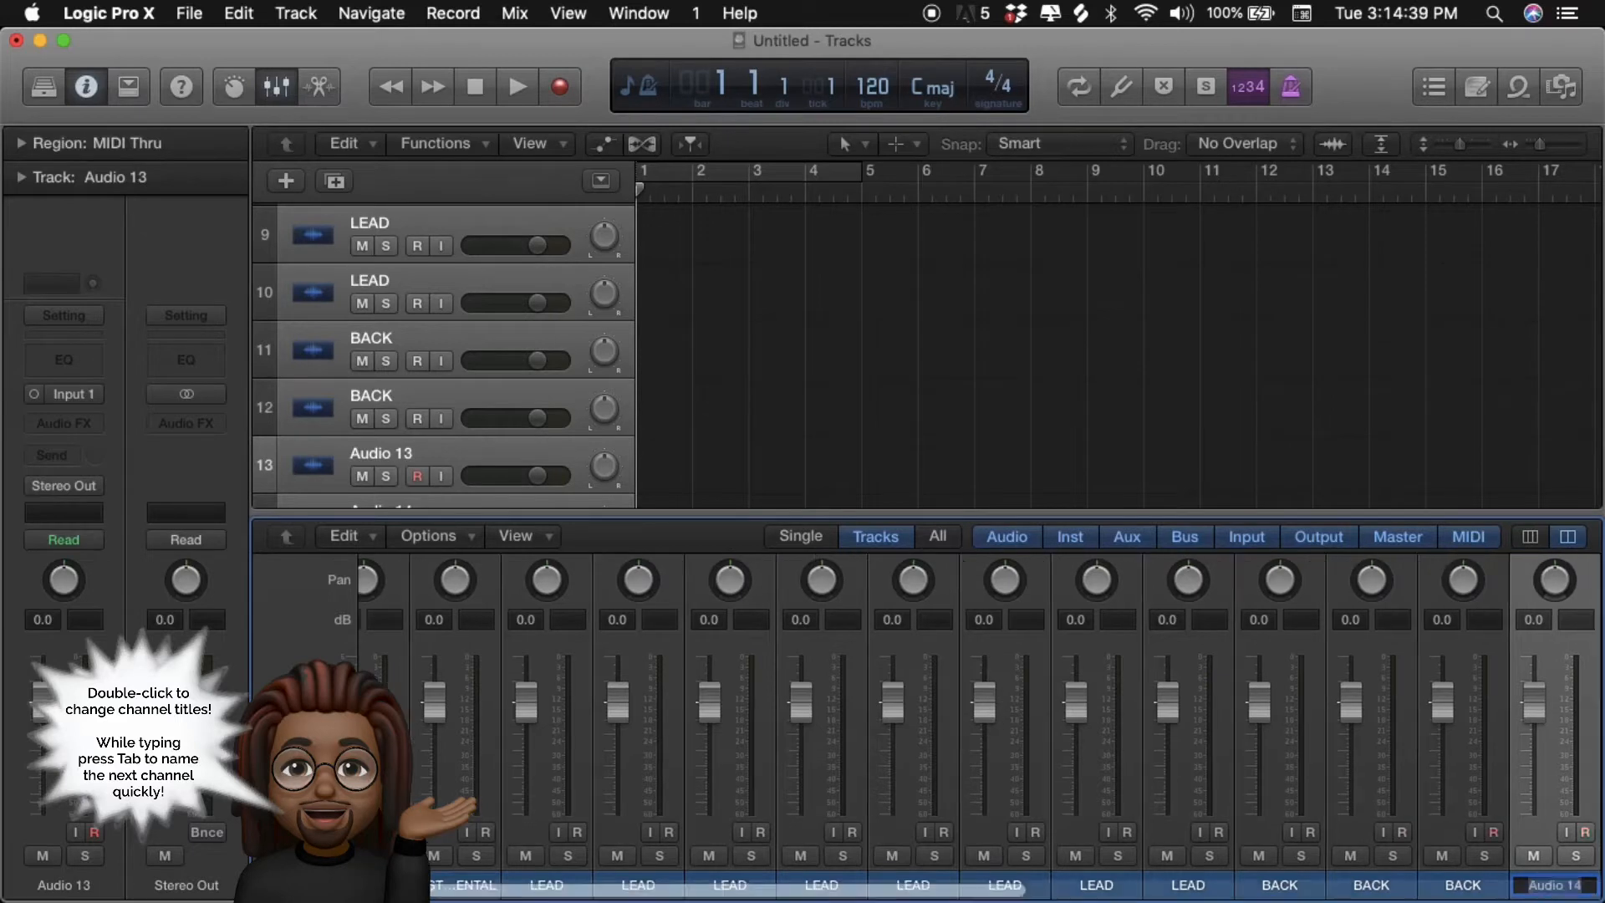
pyautogui.write('BACK')
pyautogui.press('Tab')
# - Rename the six channels from Audio 15 to Audio 20 as HOOK
pyautogui.write('HOOK')
pyautogui.press('Tab')
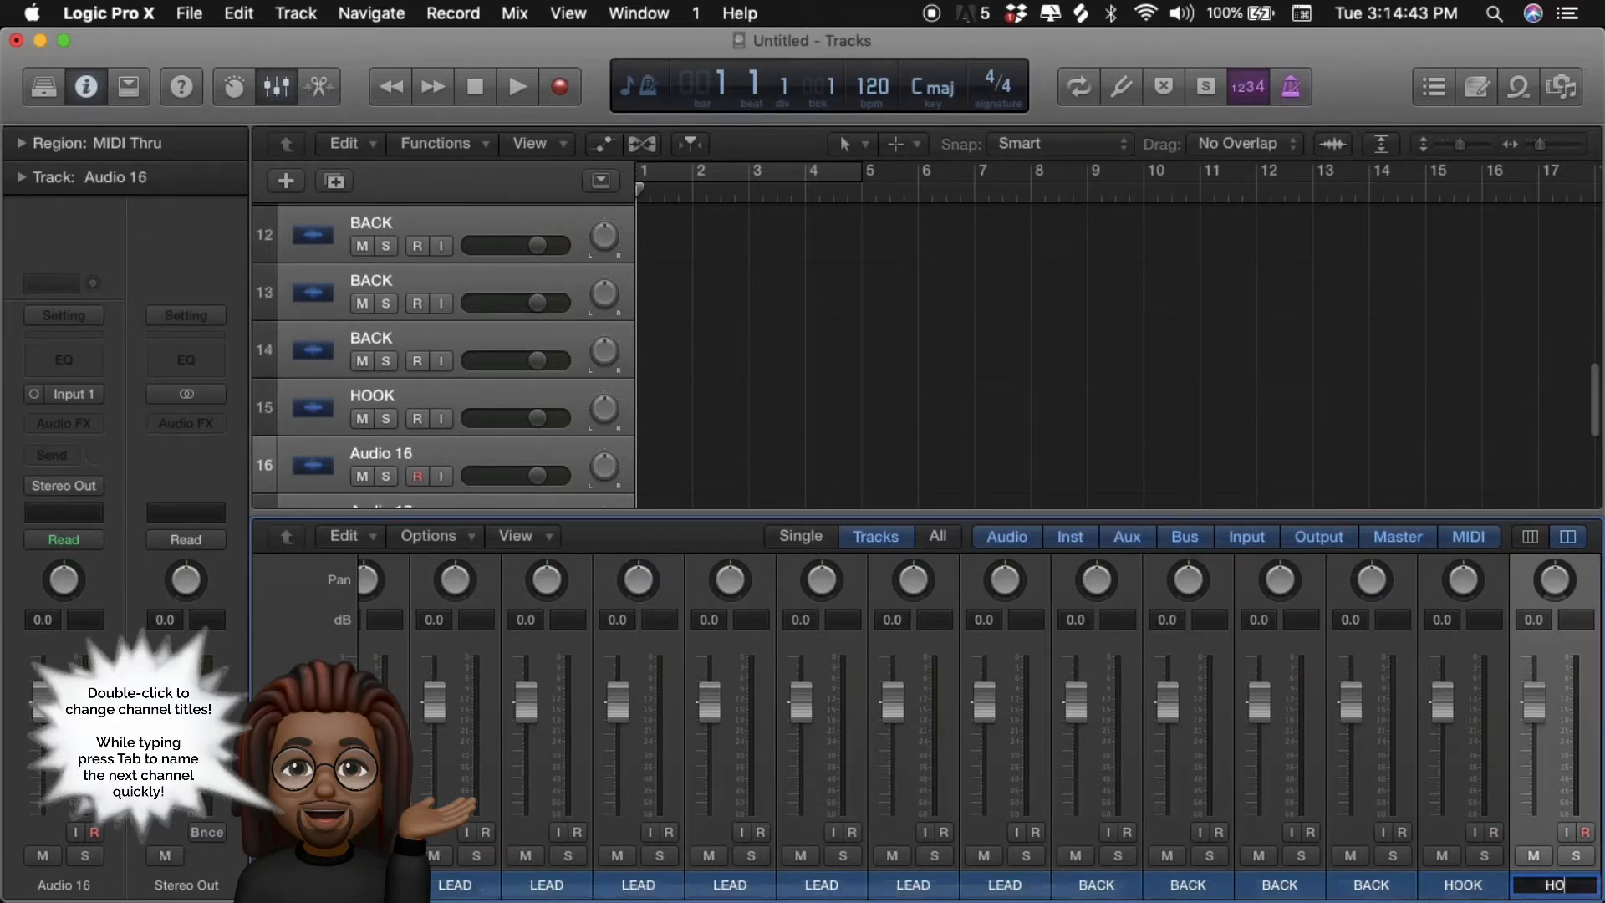
pyautogui.write('HOOK')
pyautogui.press('Tab')
pyautogui.write('HOOK')
pyautogui.press('Tab')
pyautogui.write('HOOK')
pyautogui.press('Tab')
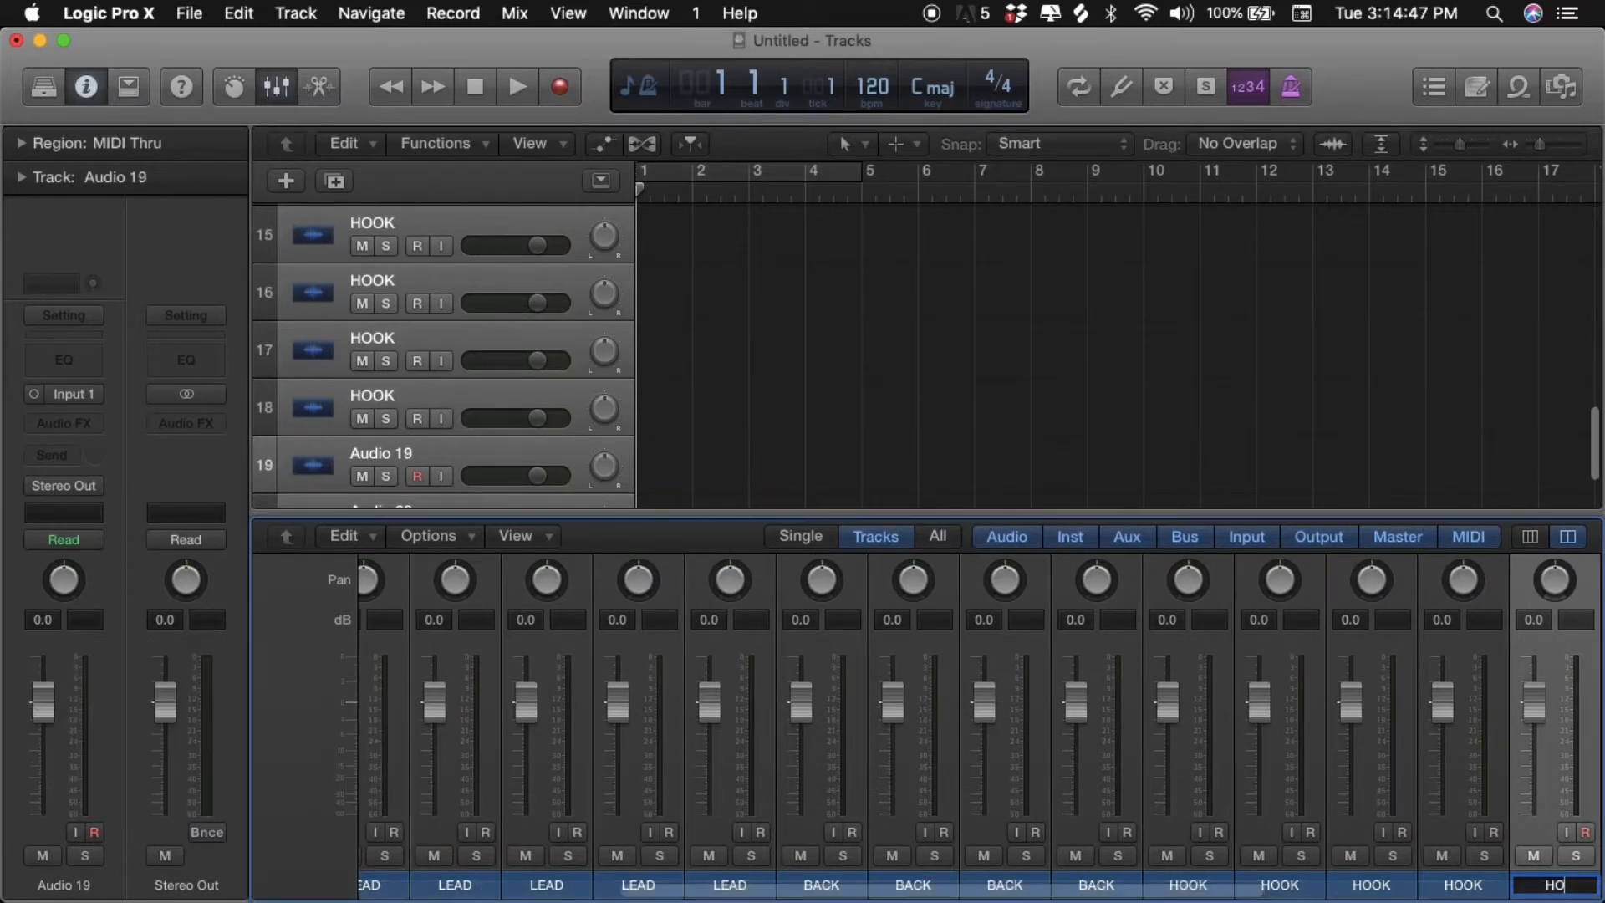
pyautogui.write('HOOK')
pyautogui.press('Tab')
pyautogui.write('HOOK')
pyautogui.press('Tab')
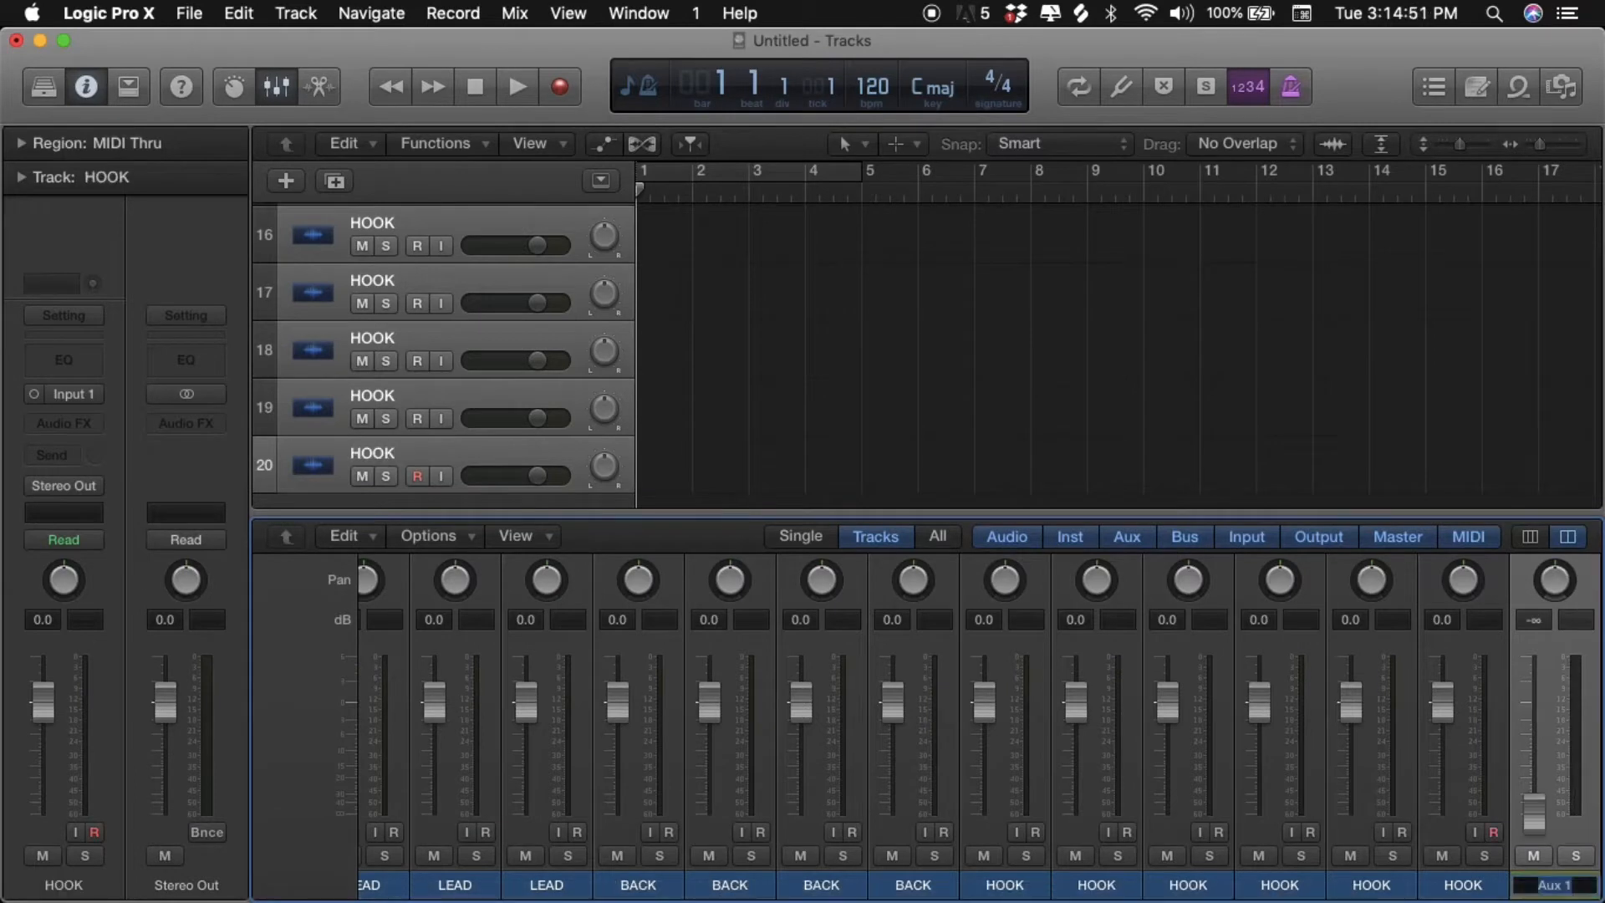
# - Rename the four auxiliary channels, in order, VOX, BEAT, REVERB and DELAY
pyautogui.write('VOX')
pyautogui.press('Tab')
pyautogui.write('BE')
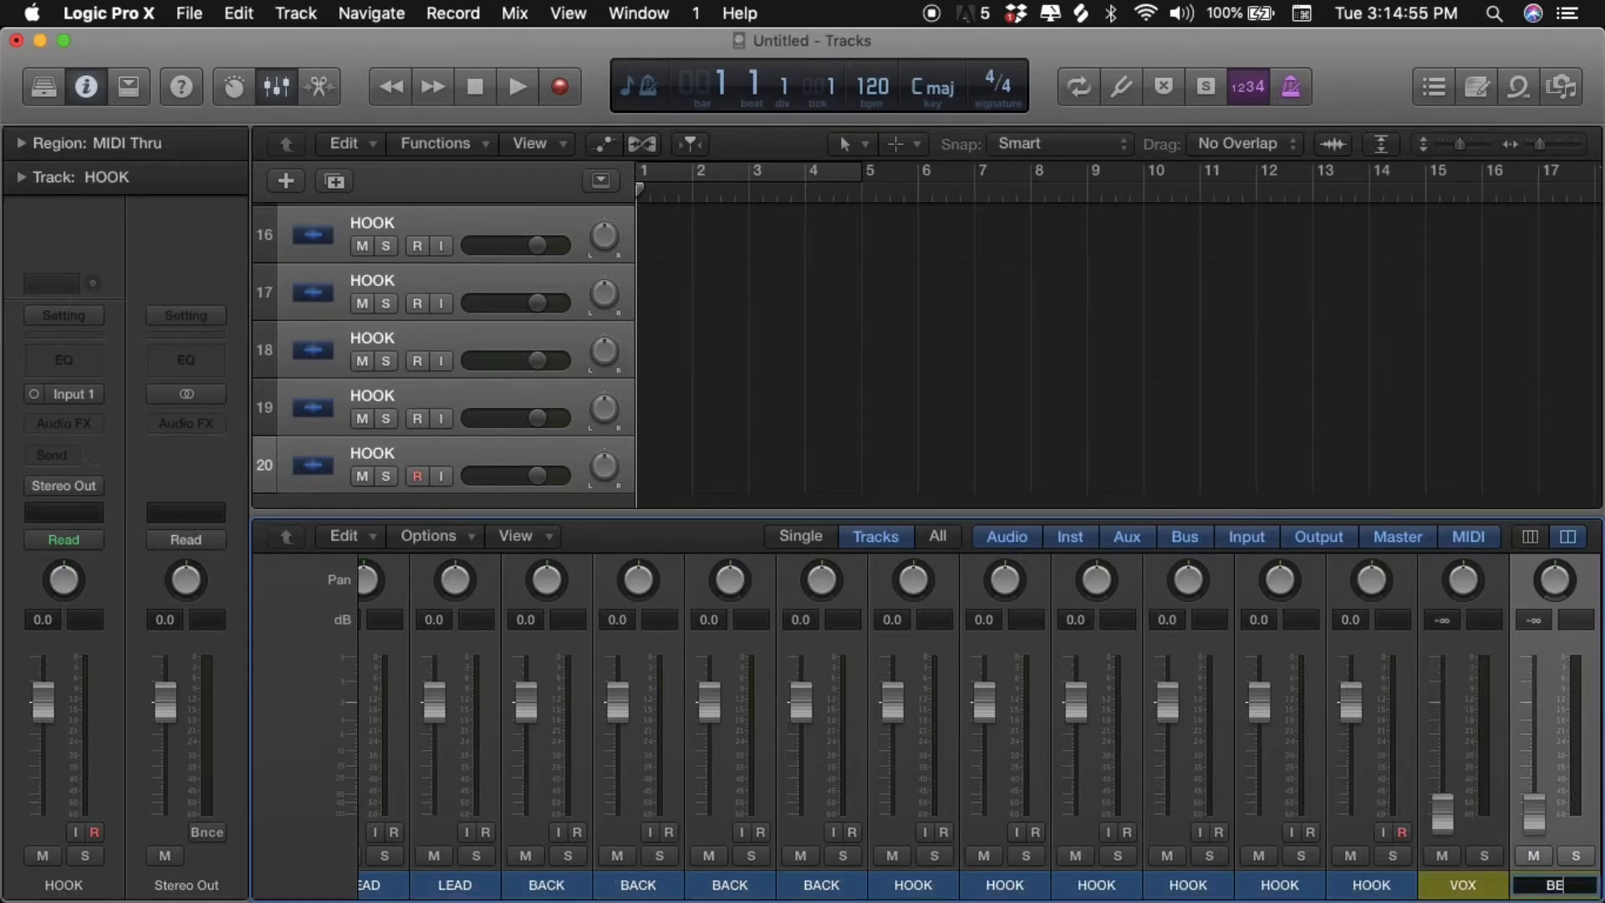
pyautogui.write('AT')
pyautogui.press('Tab')
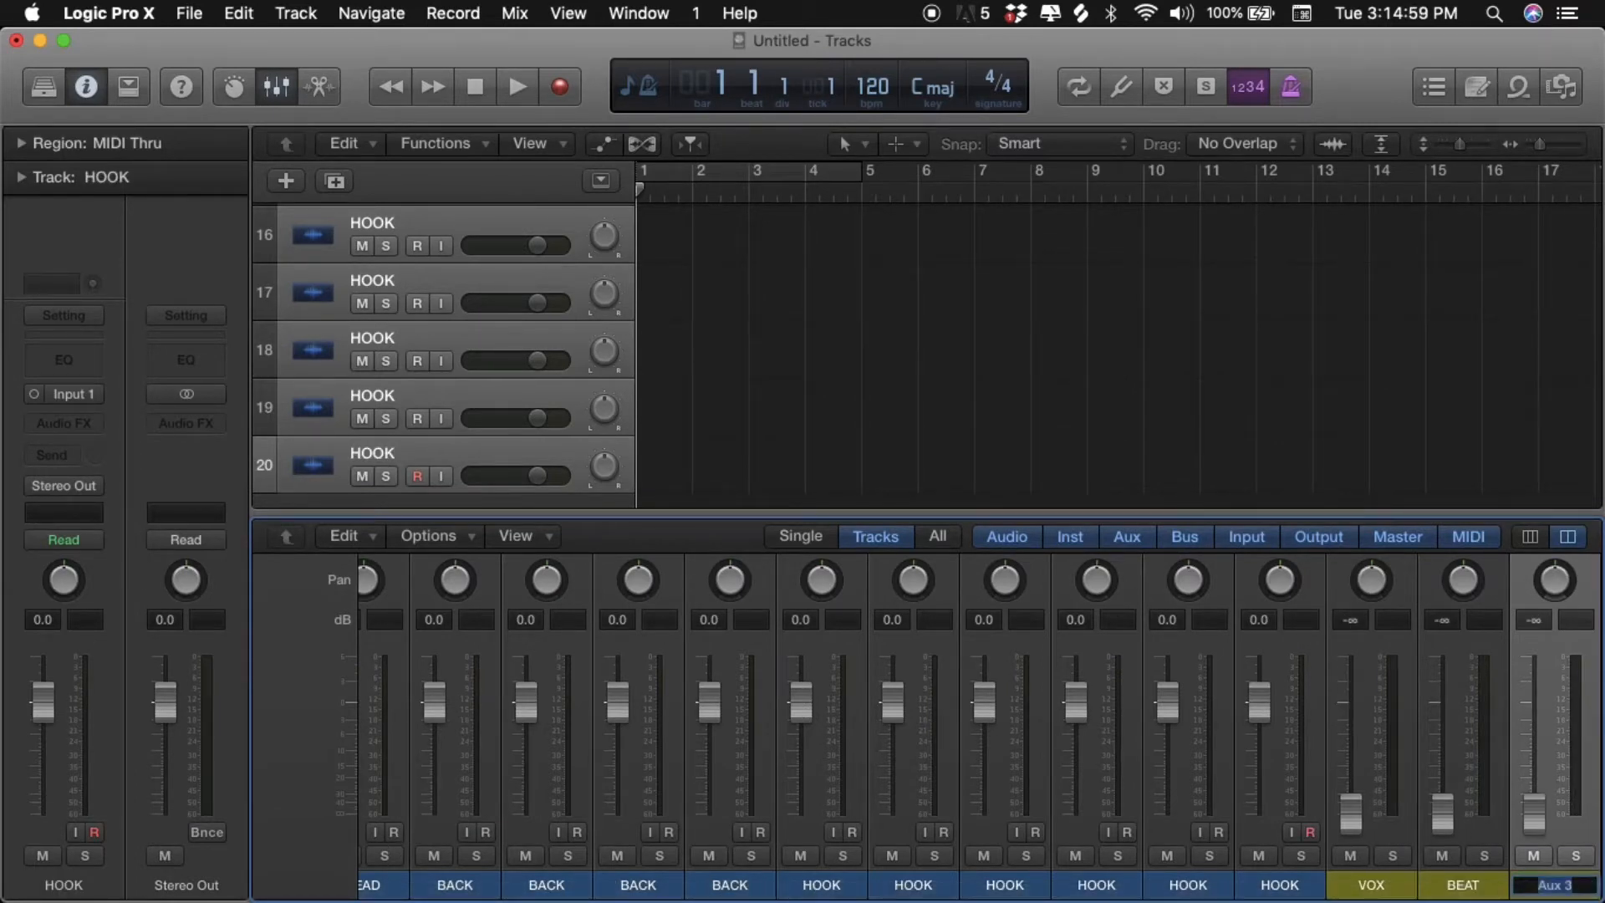
pyautogui.write('REVERB')
pyautogui.press('Tab')
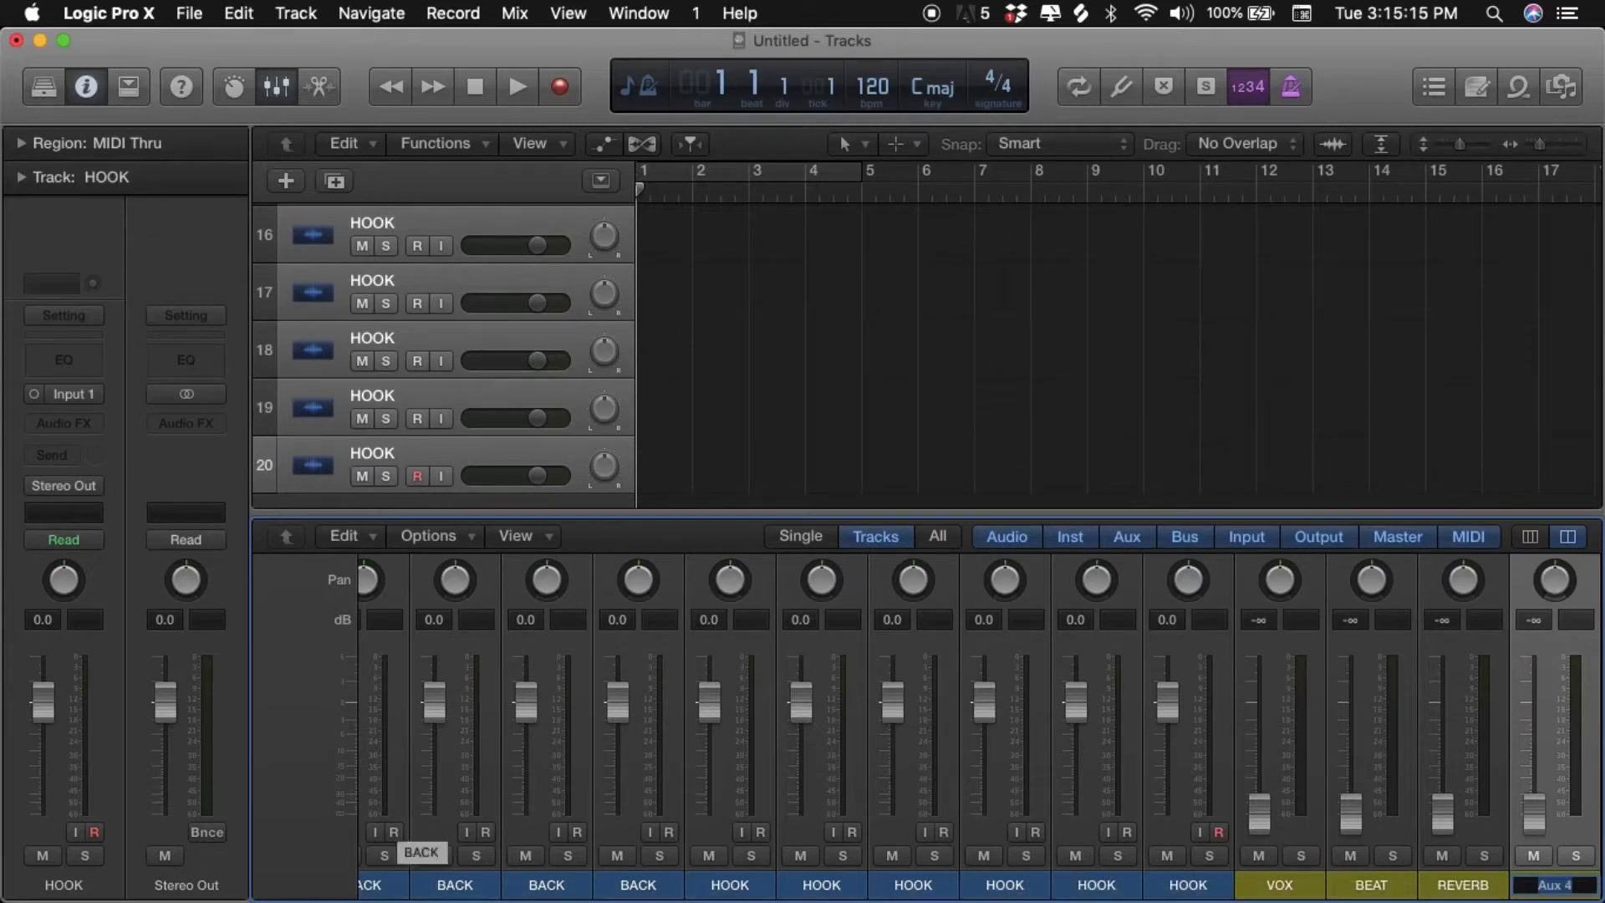
pyautogui.write('DELAY')
pyautogui.press('Return')
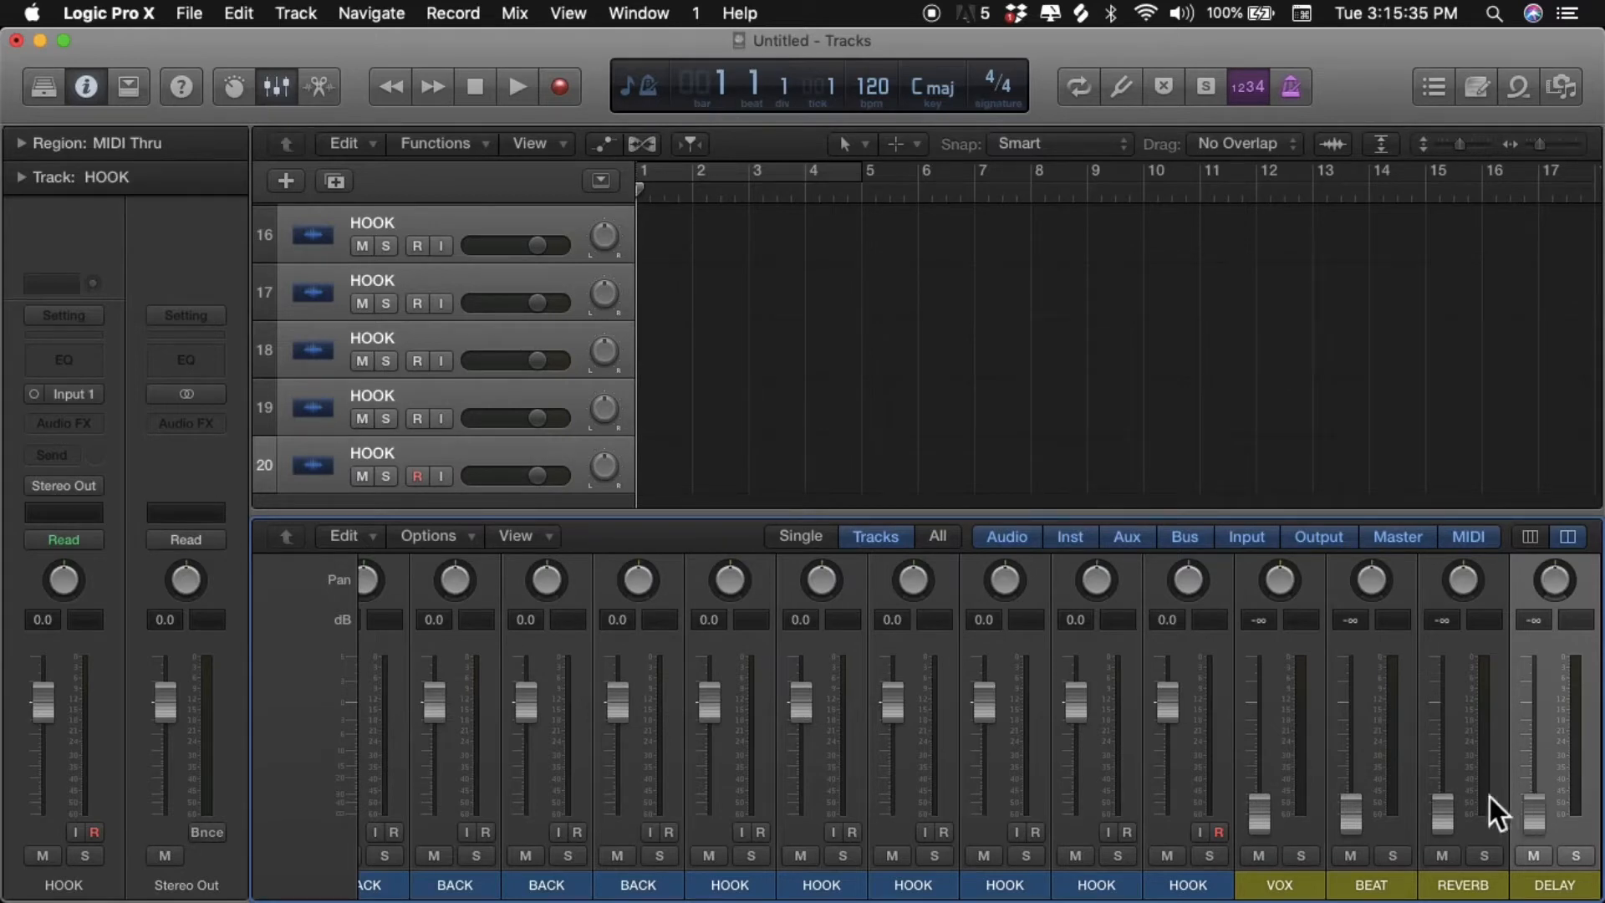
# - Assign a bright red channel strip color to all six HOOK channels
pyautogui.click(1227, 805)
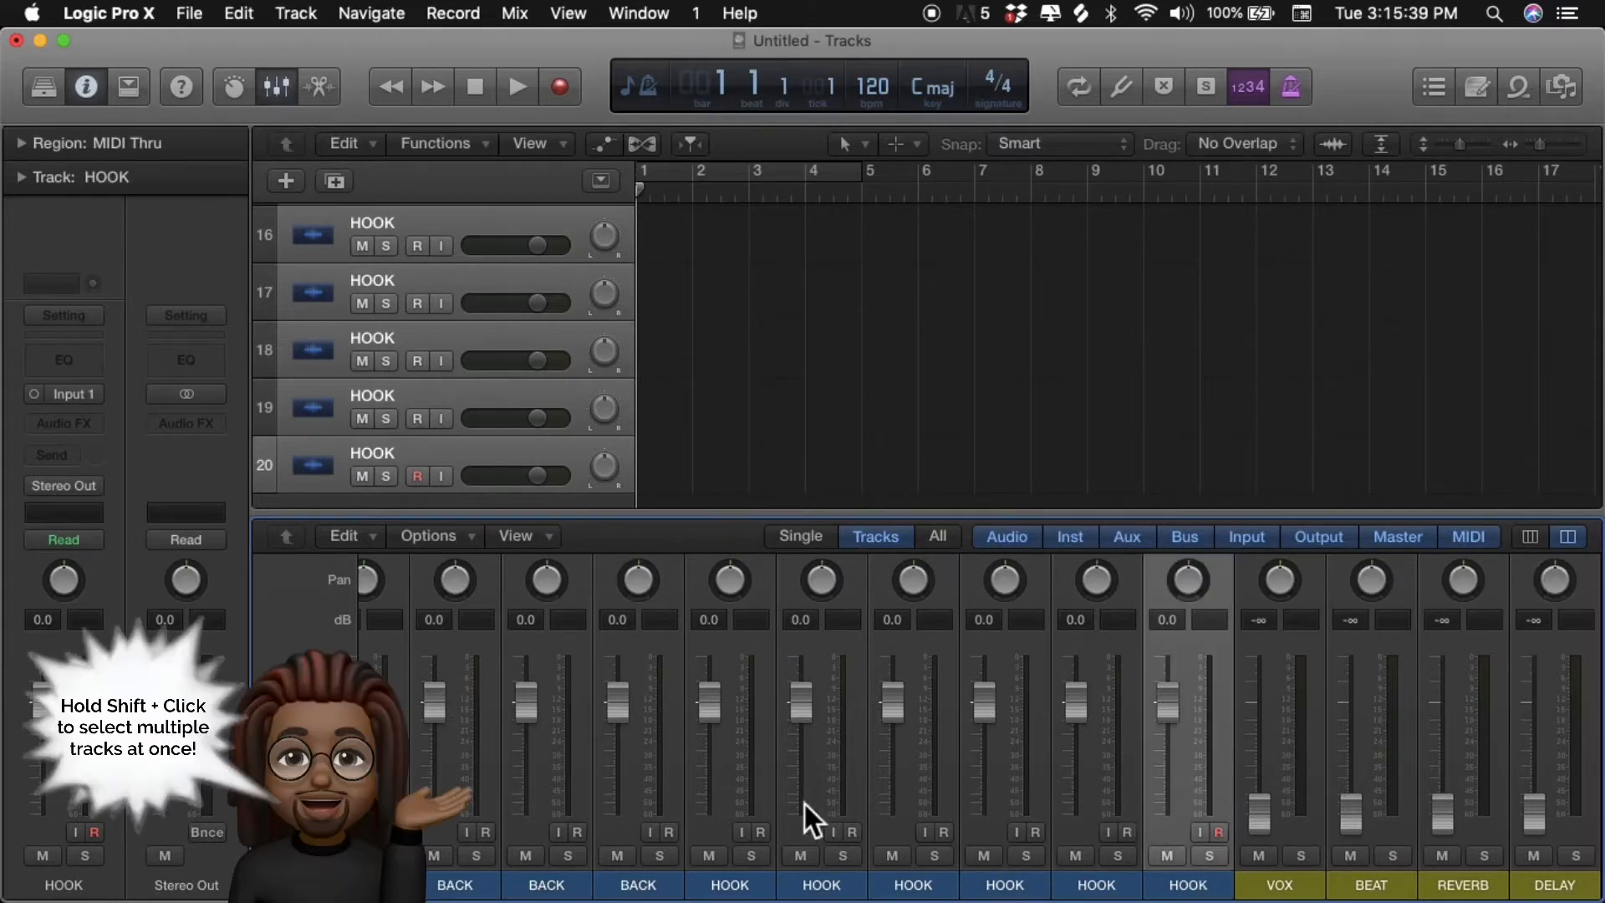
pyautogui.keyDown('shift'); pyautogui.click(734, 774); pyautogui.keyUp('shift')
pyautogui.rightClick(733, 774)
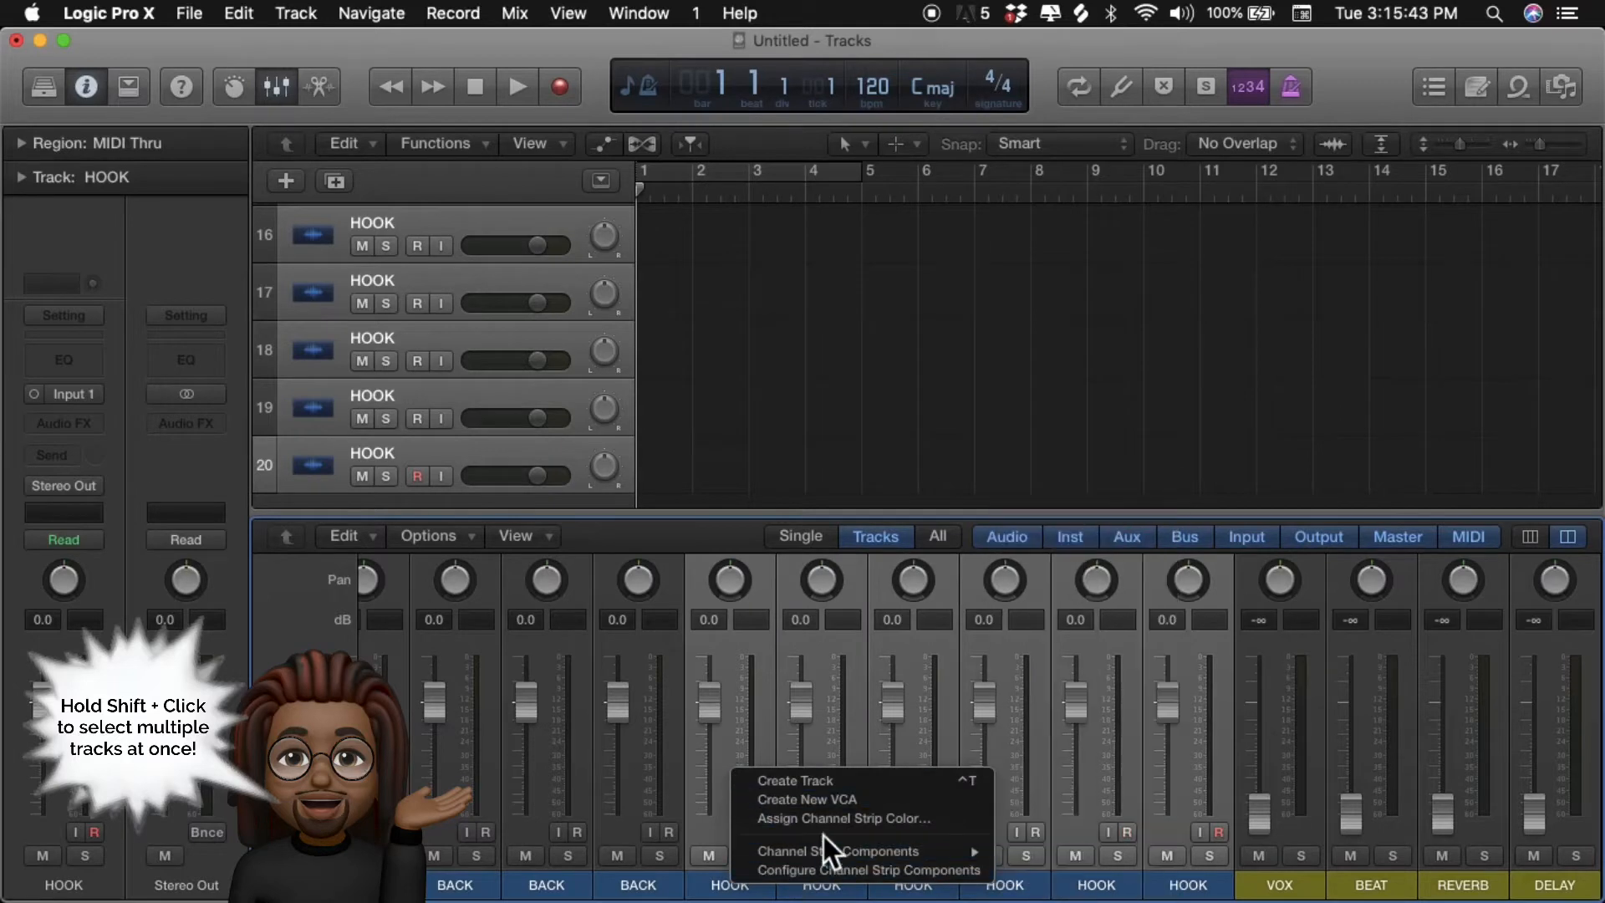
pyautogui.press('Escape')
pyautogui.click(387, 325)
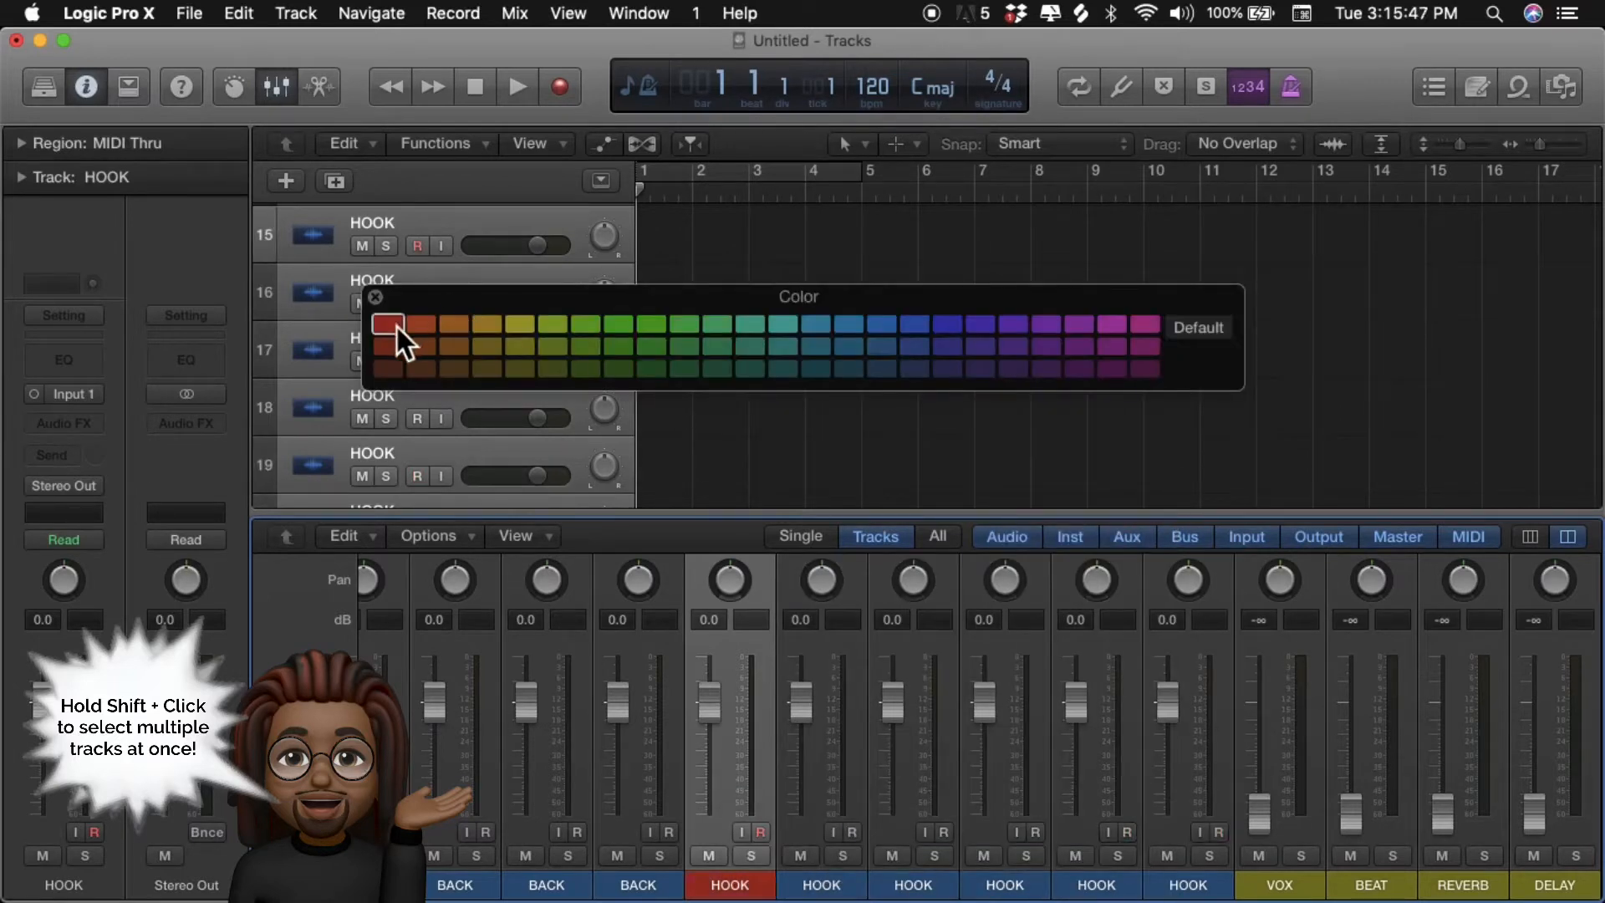
pyautogui.keyDown('shift'); pyautogui.click(1231, 776); pyautogui.keyUp('shift')
pyautogui.click(390, 326)
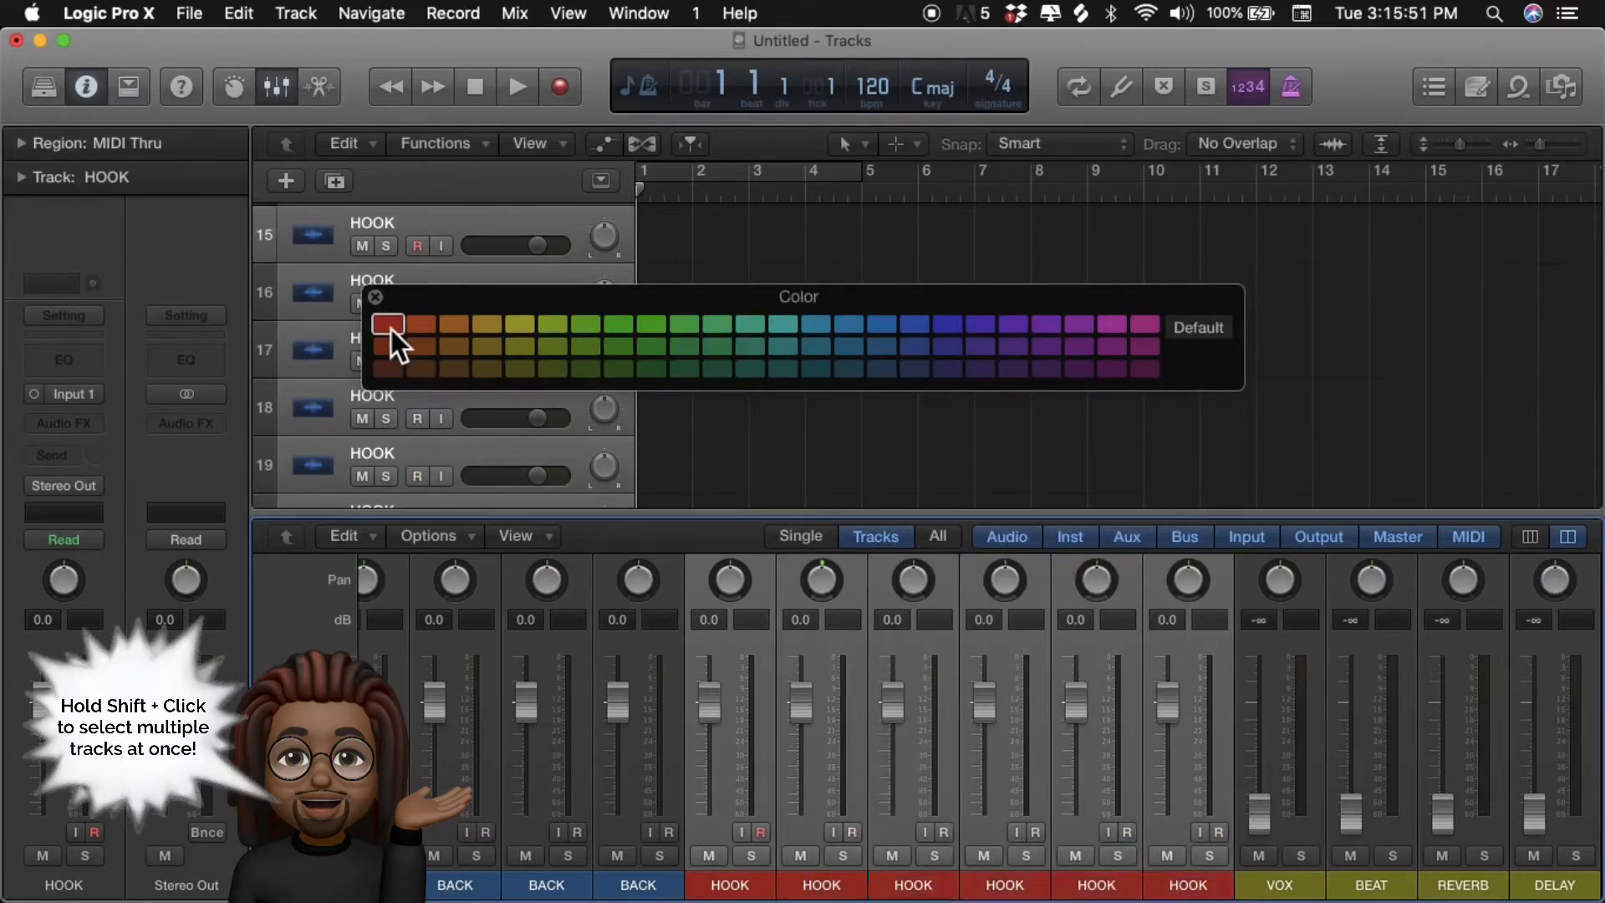
# - Assign a bright green color to the four BACK channel strips
pyautogui.click(678, 702)
pyautogui.hscroll(-5, 681, 695)
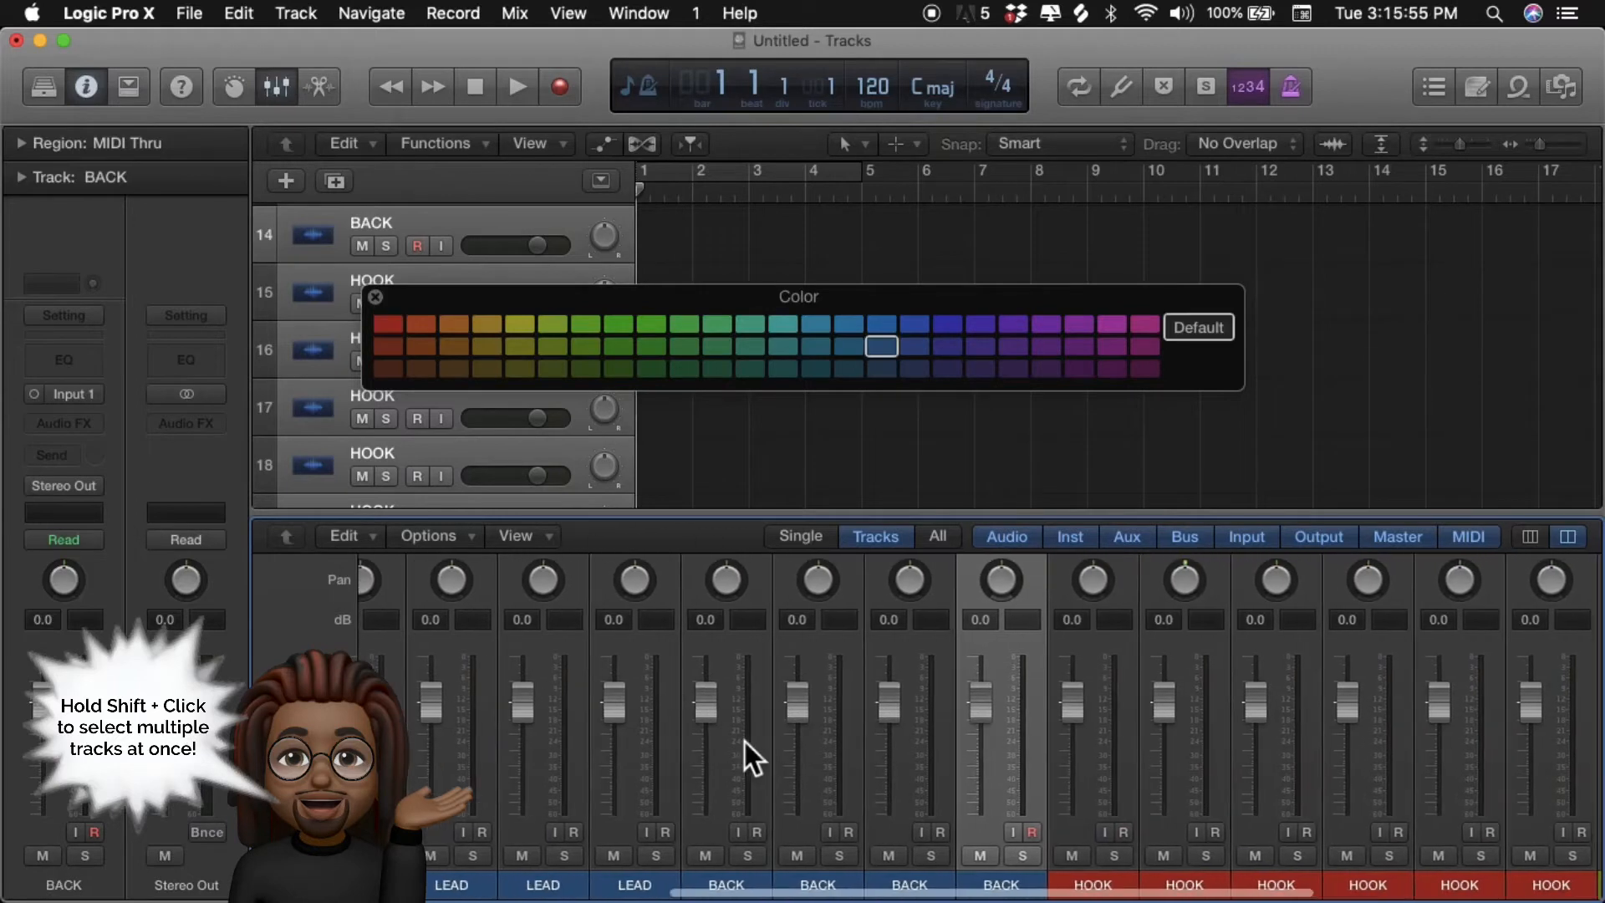
pyautogui.keyDown('shift'); pyautogui.click(765, 657); pyautogui.keyUp('shift')
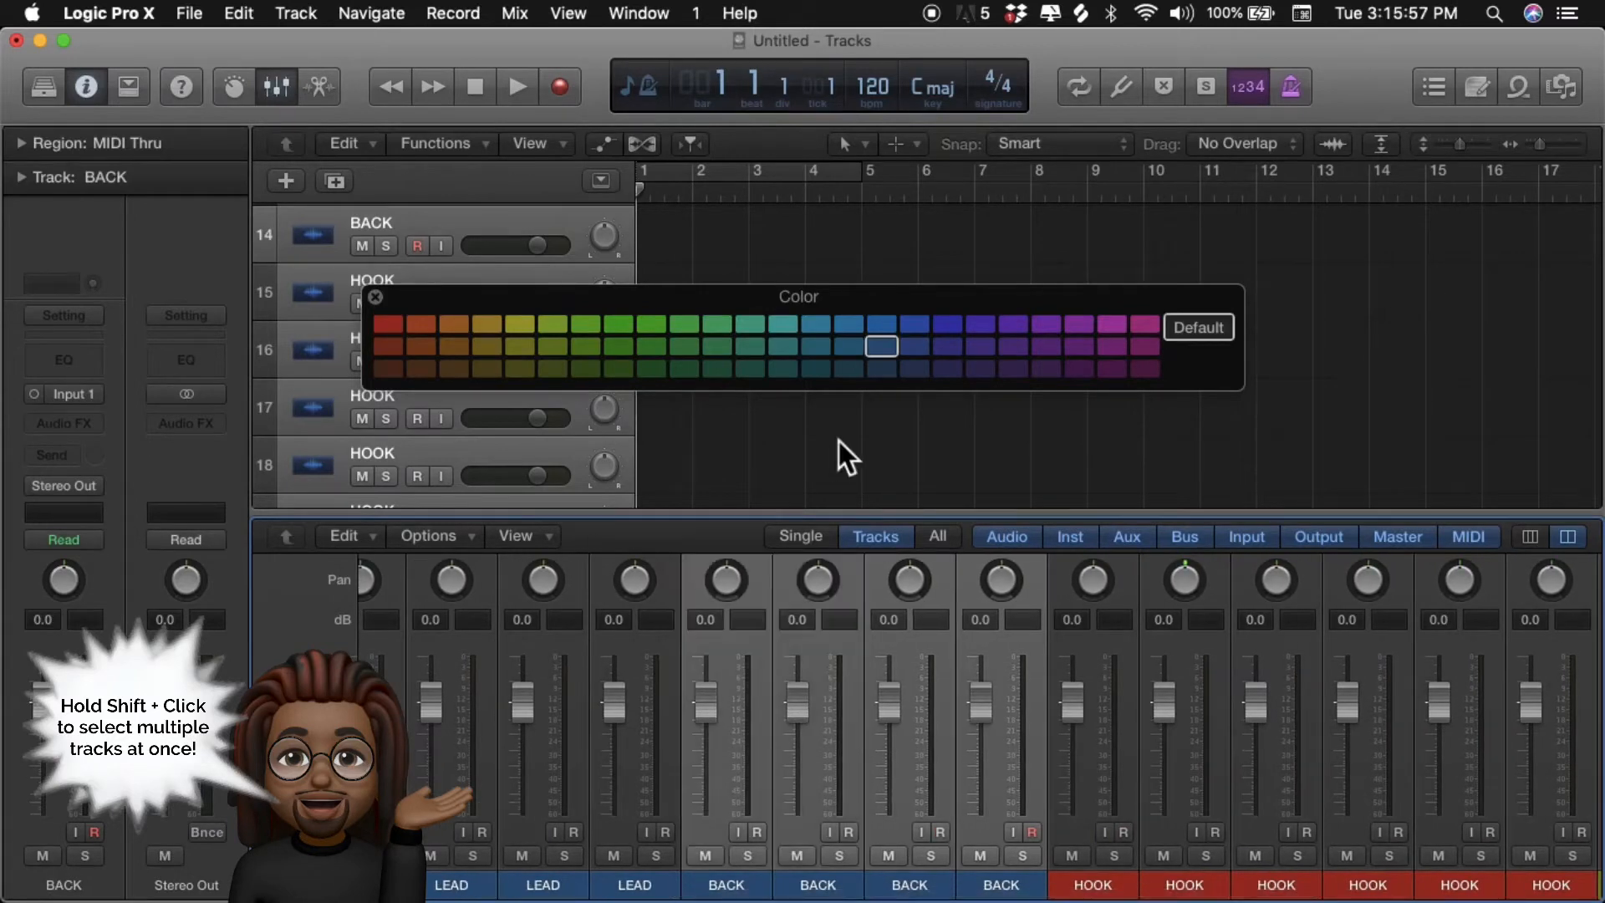
pyautogui.click(720, 330)
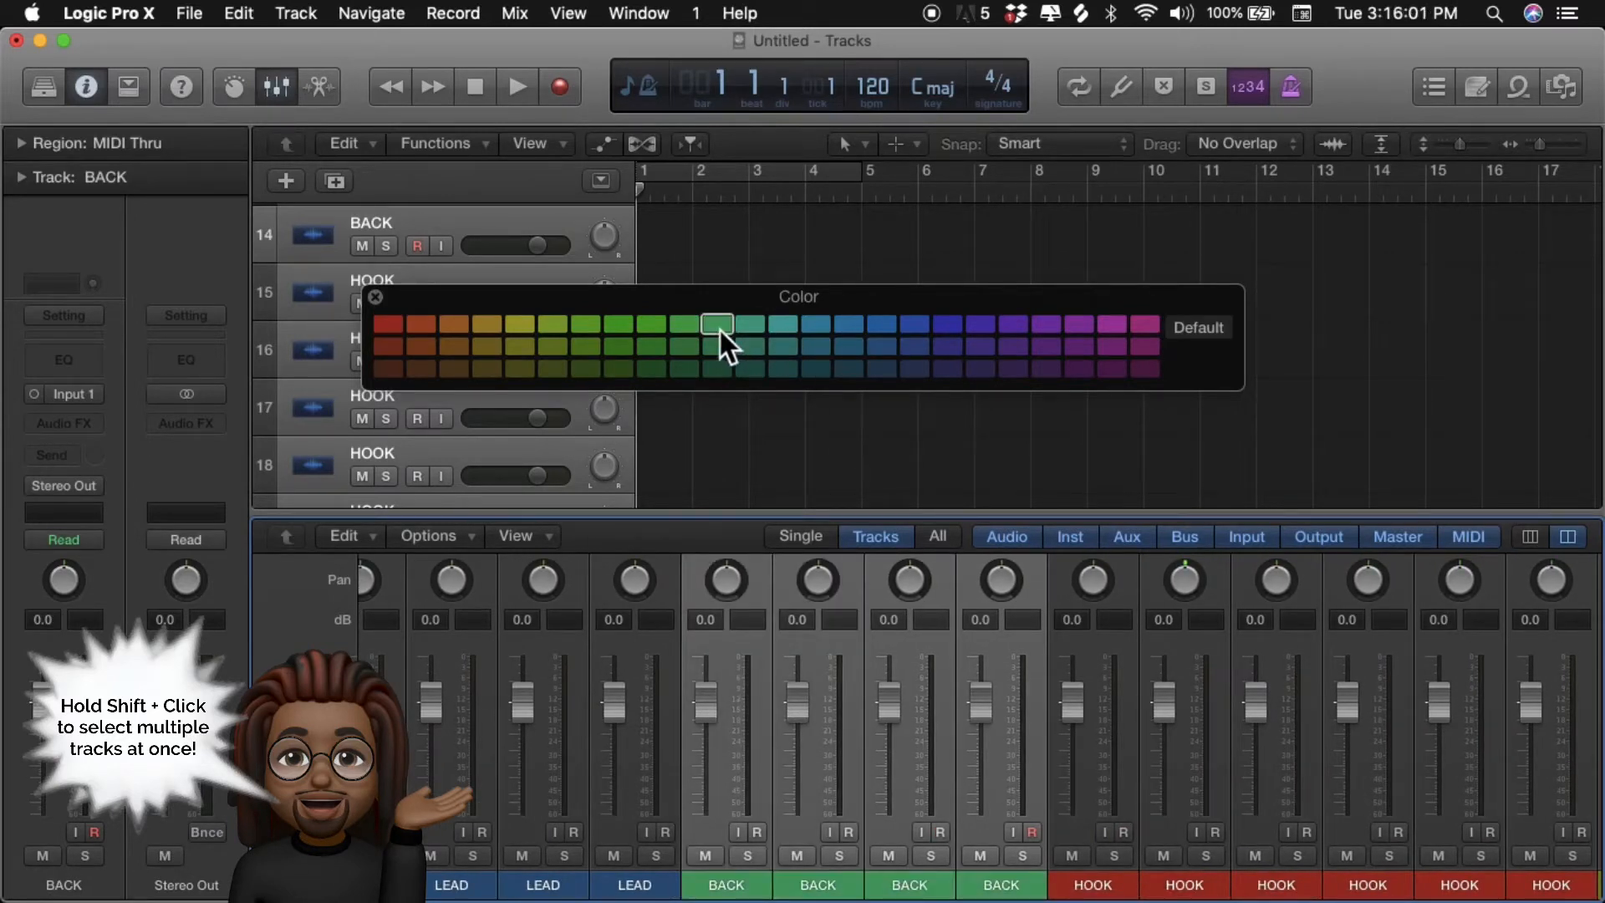
# - Assign a deep blue color to the eight LEAD channel strips
pyautogui.click(676, 589)
pyautogui.hscroll(-3, 676, 588)
pyautogui.hscroll(-5, 676, 588)
pyautogui.keyDown('shift'); pyautogui.click(627, 585); pyautogui.keyUp('shift')
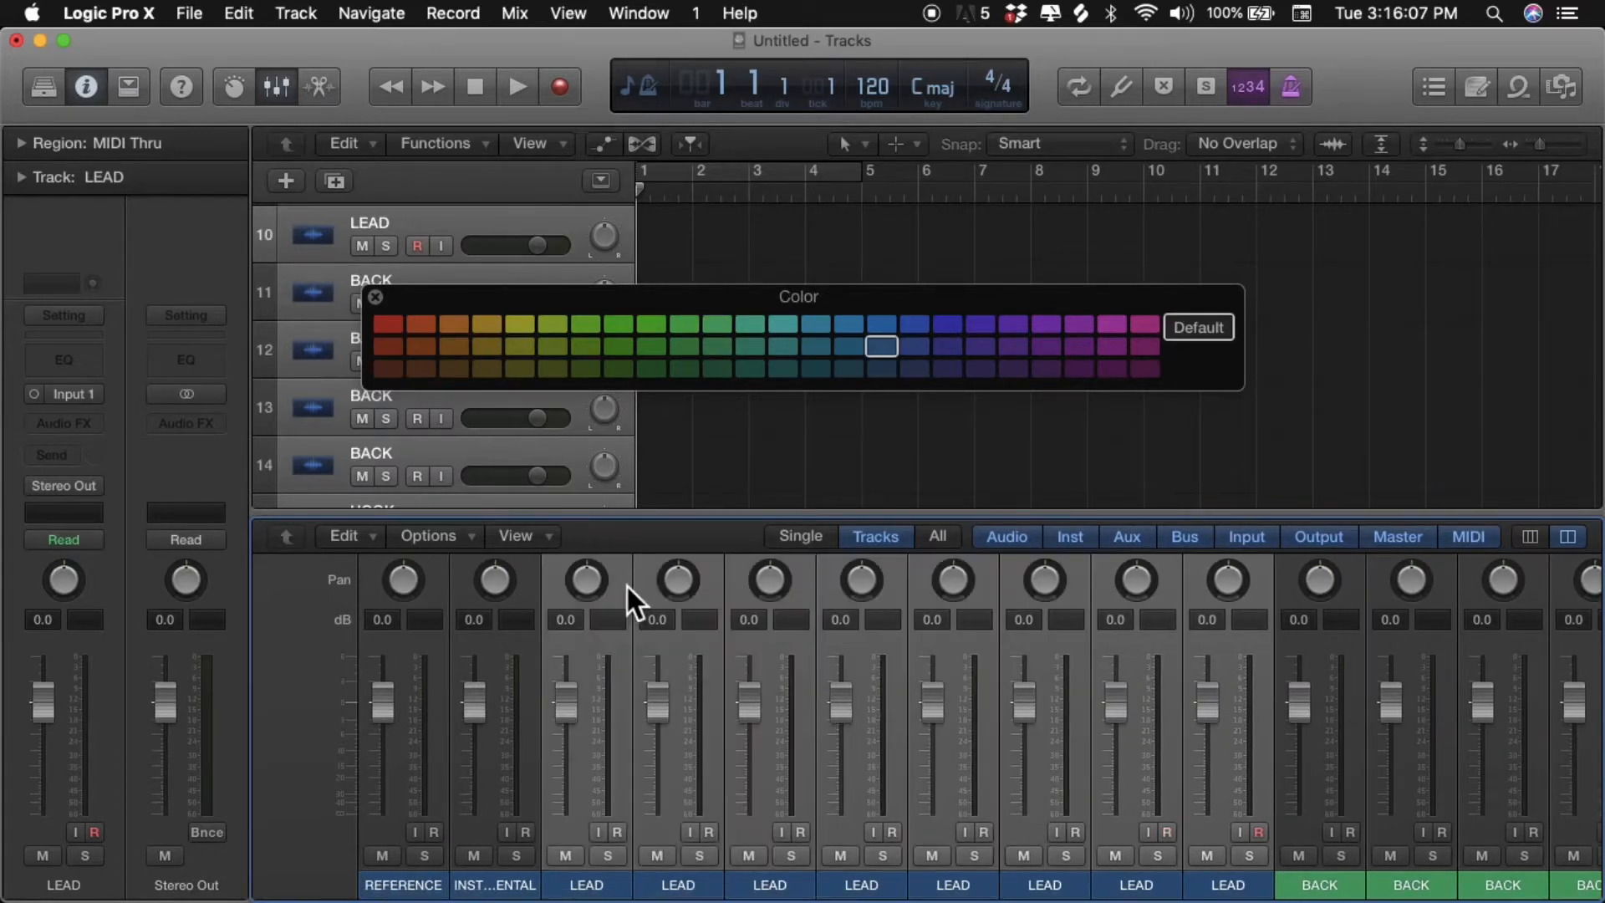
pyautogui.click(962, 330)
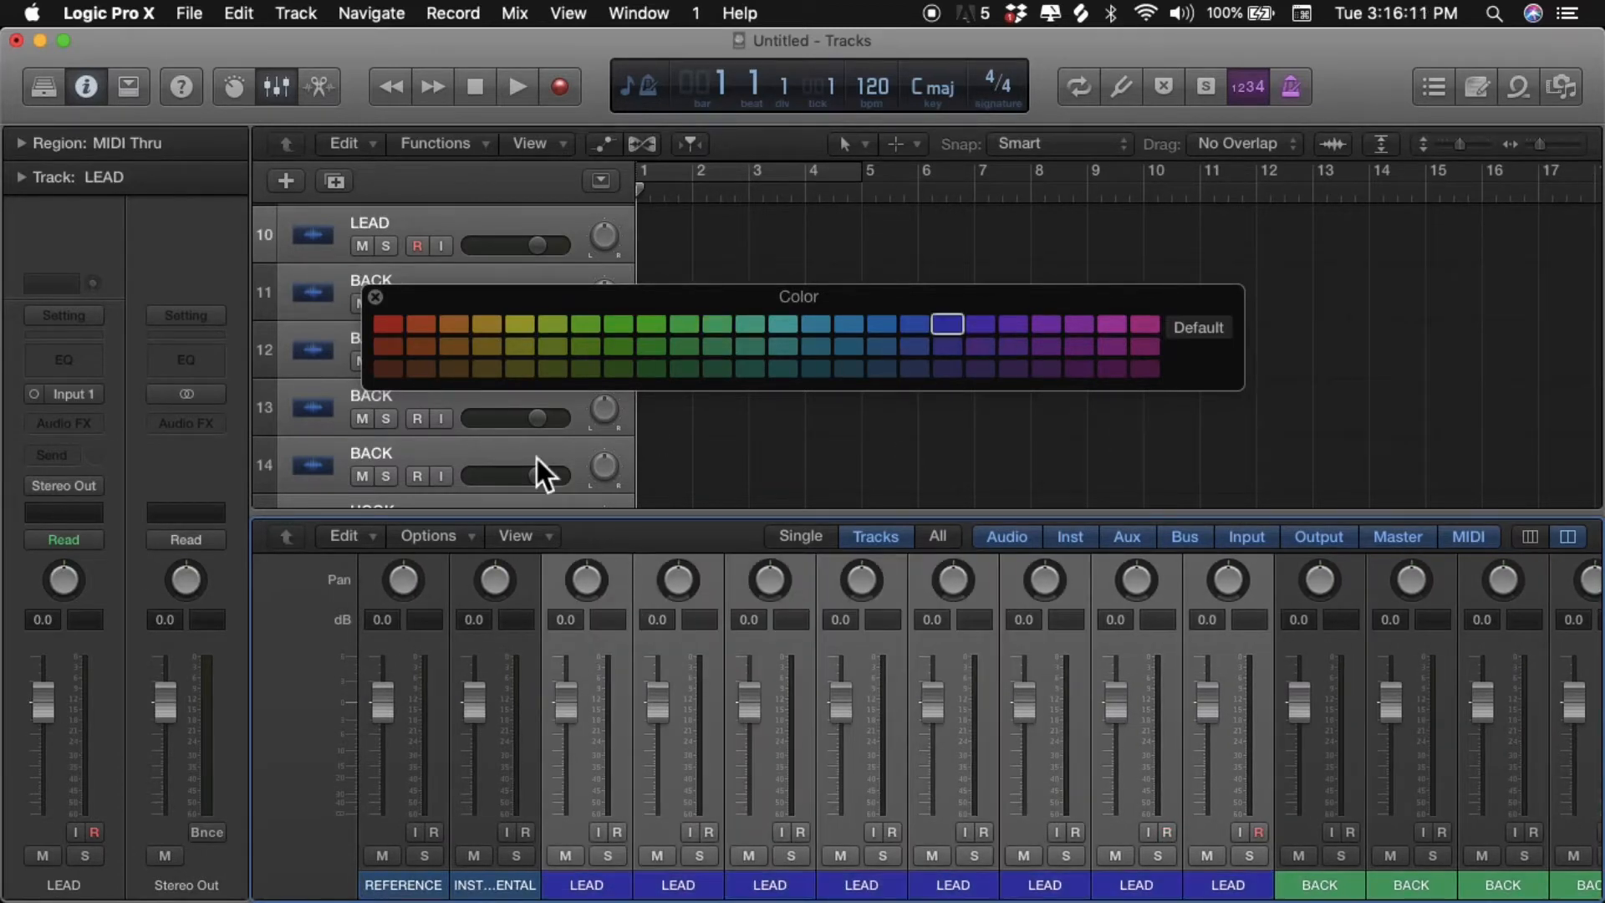
# - Color the INSTRUMENTAL channel strip orange-red and close the color palette
pyautogui.click(532, 582)
pyautogui.click(530, 325)
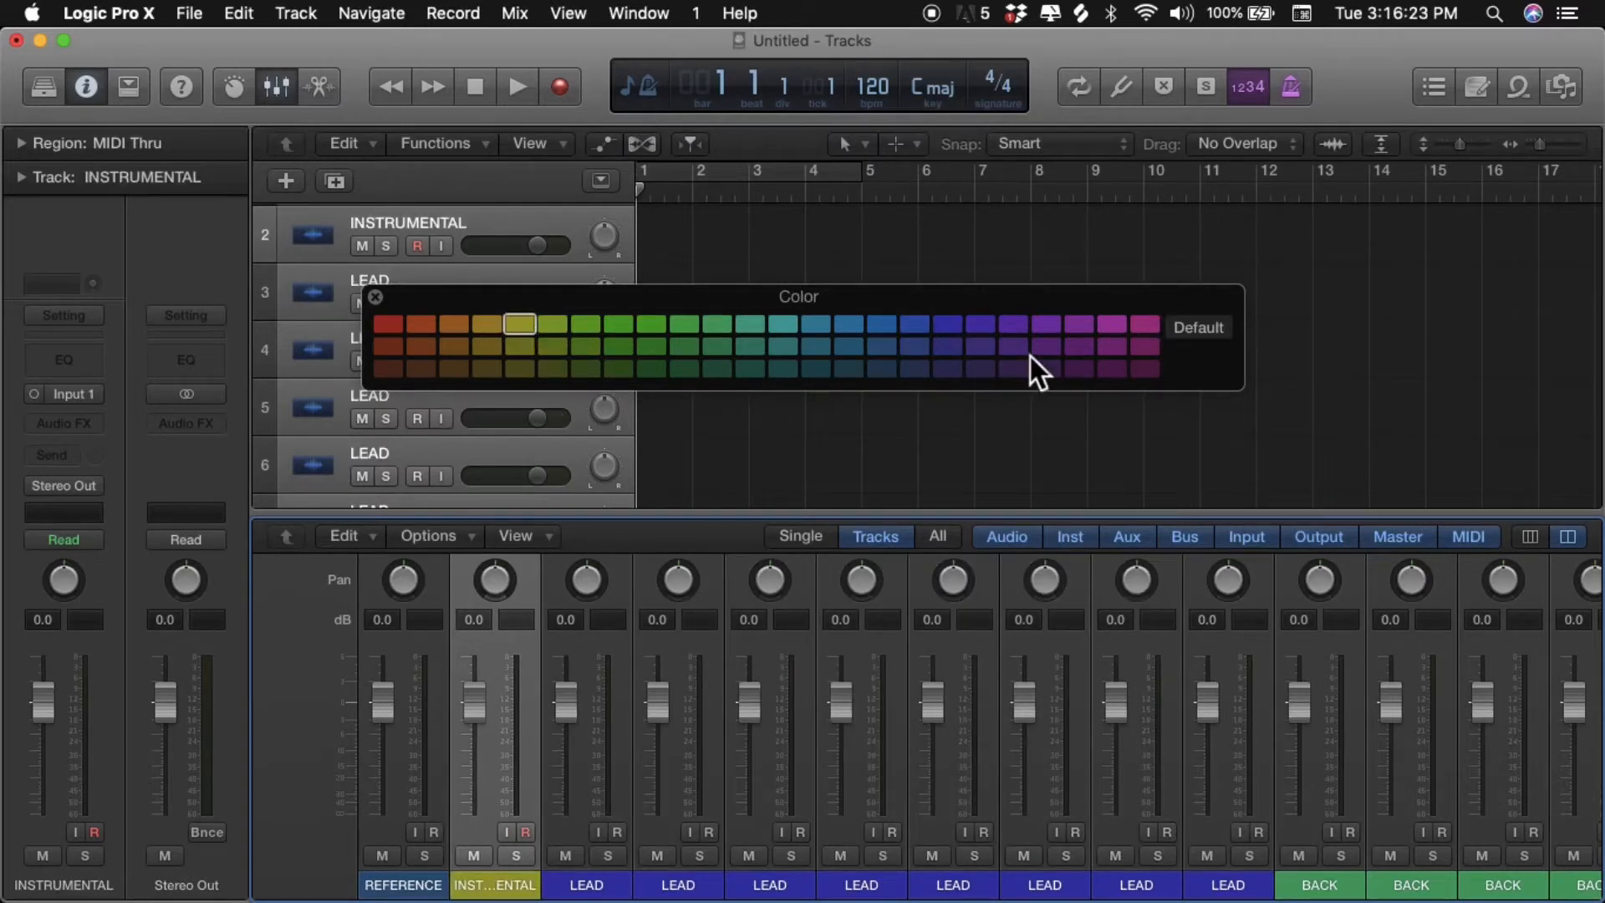
pyautogui.click(425, 324)
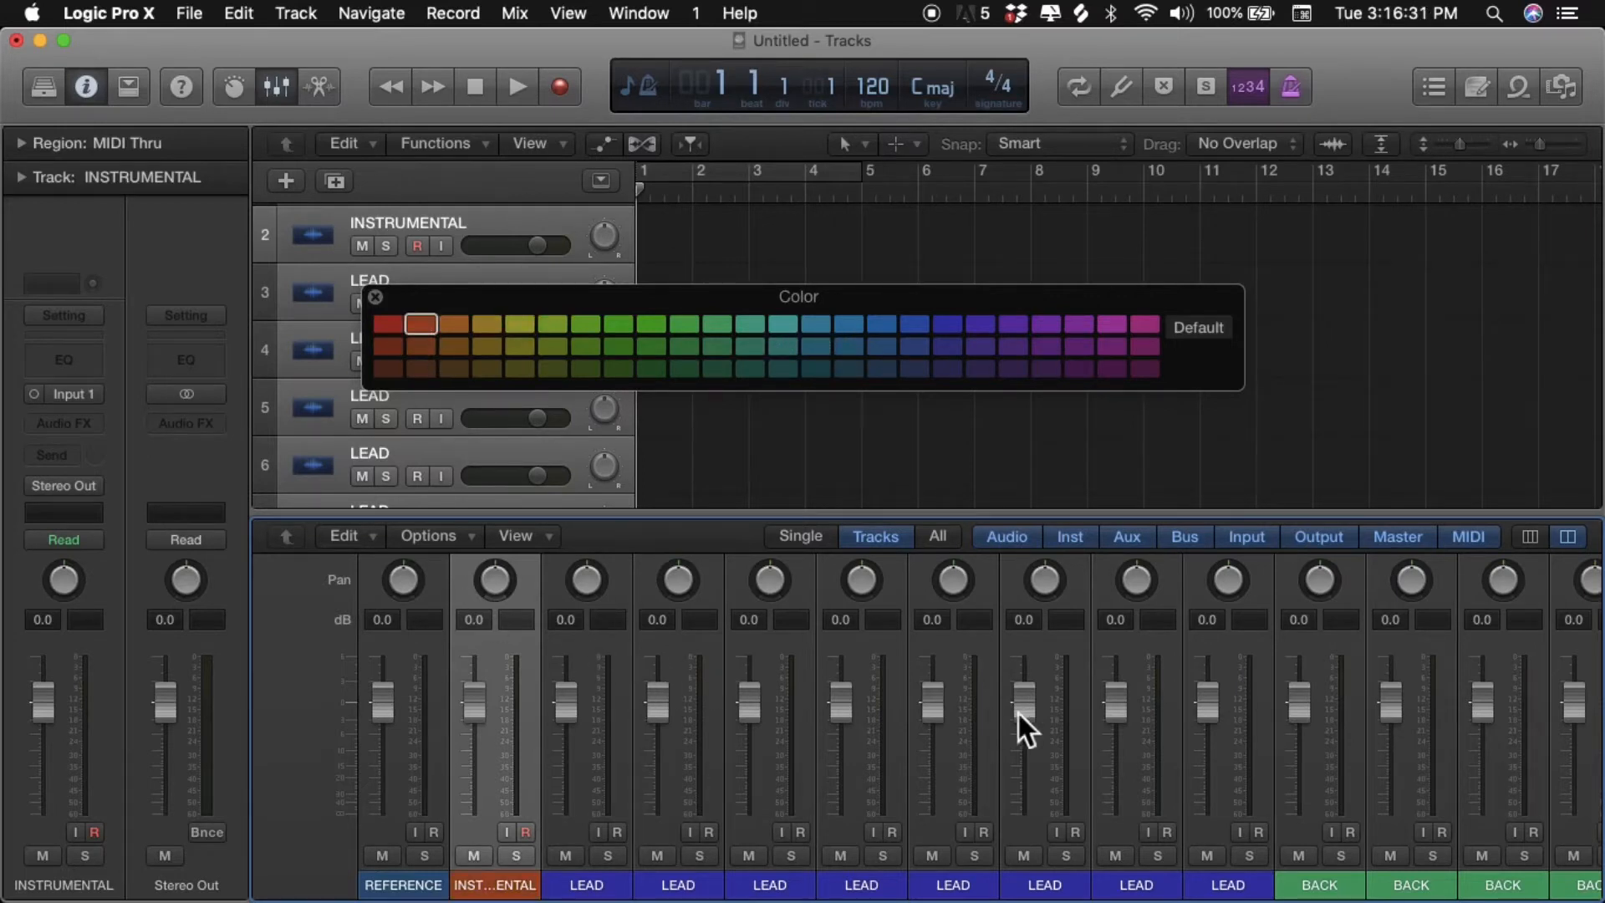
pyautogui.hscroll(15, 1018, 713)
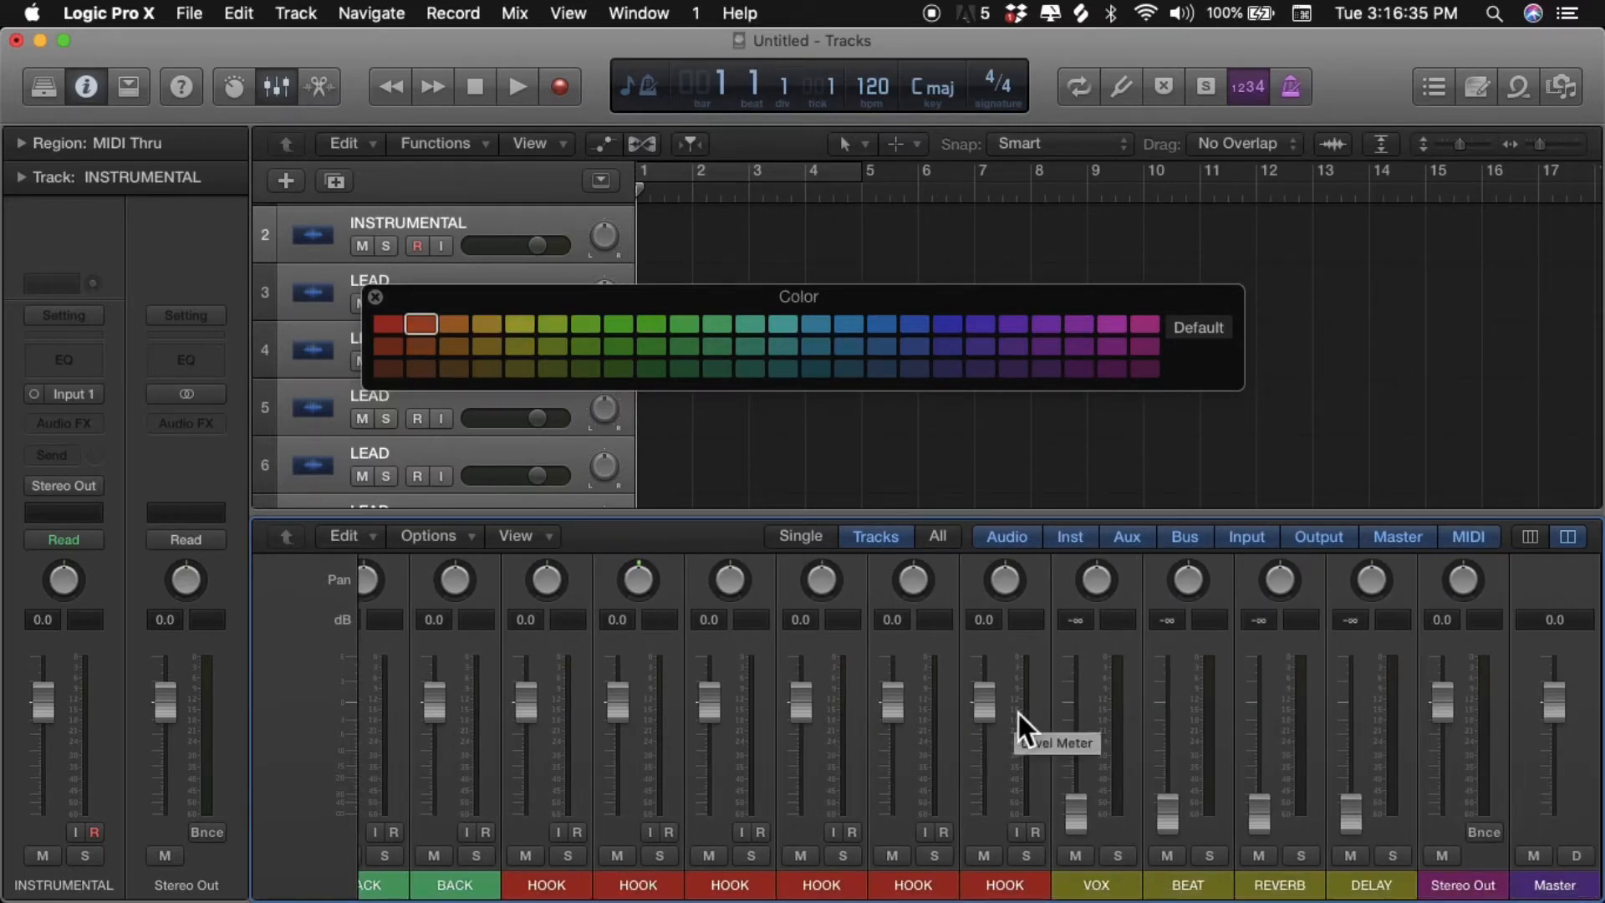
pyautogui.click(374, 298)
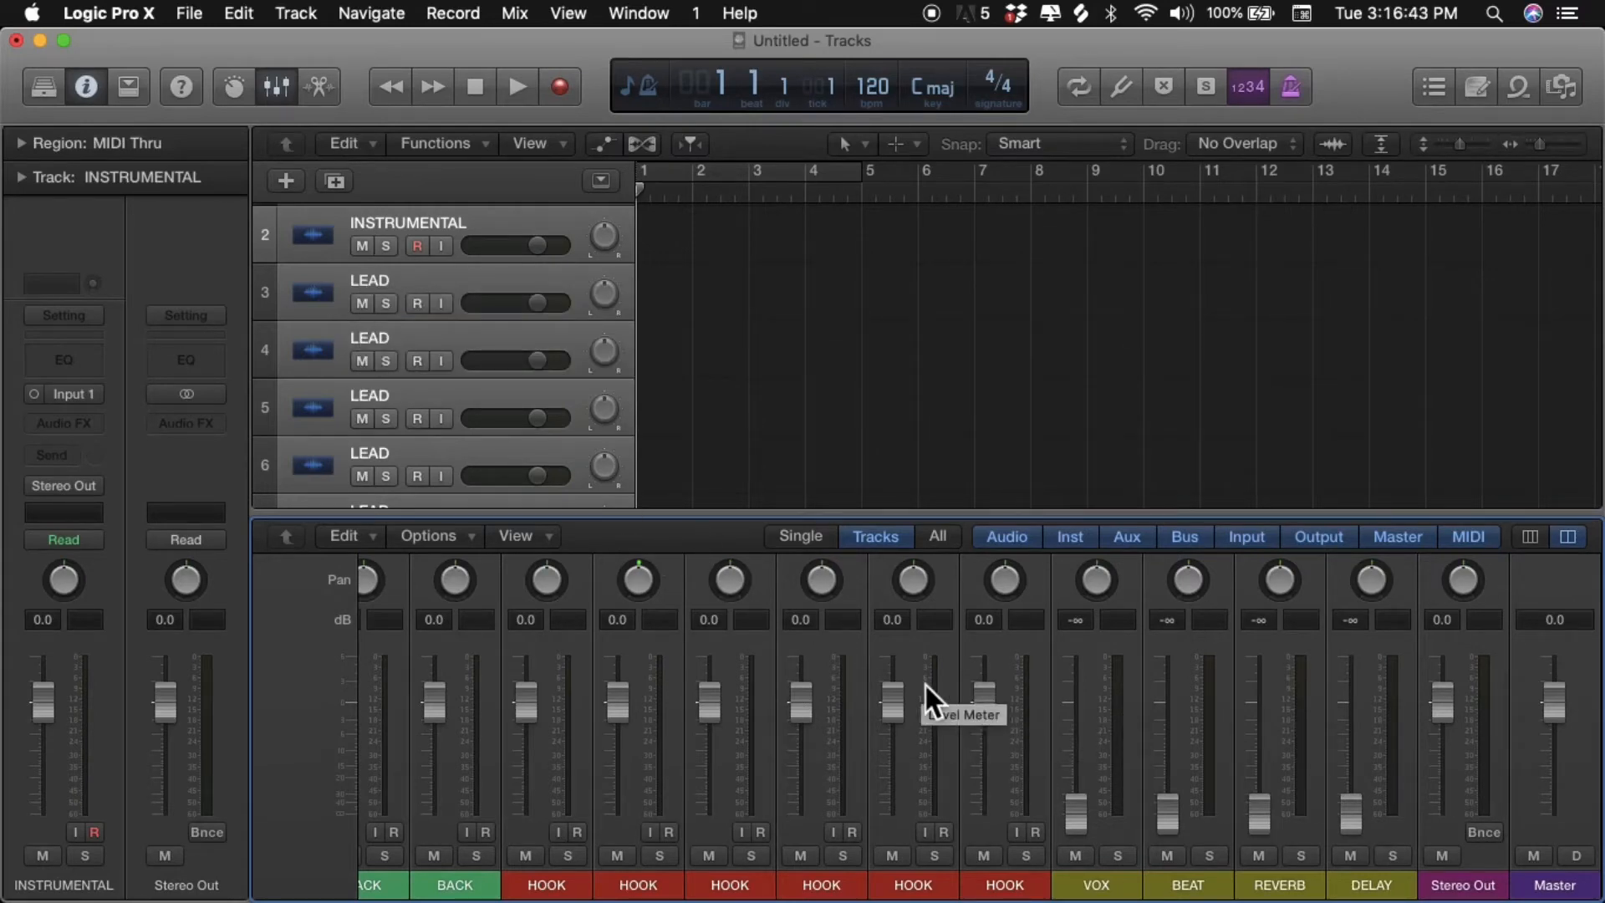
# - Set the input of the VOX auxiliary channel to Bus 1
pyautogui.scroll(5, 925, 685)
pyautogui.scroll(3, 925, 685)
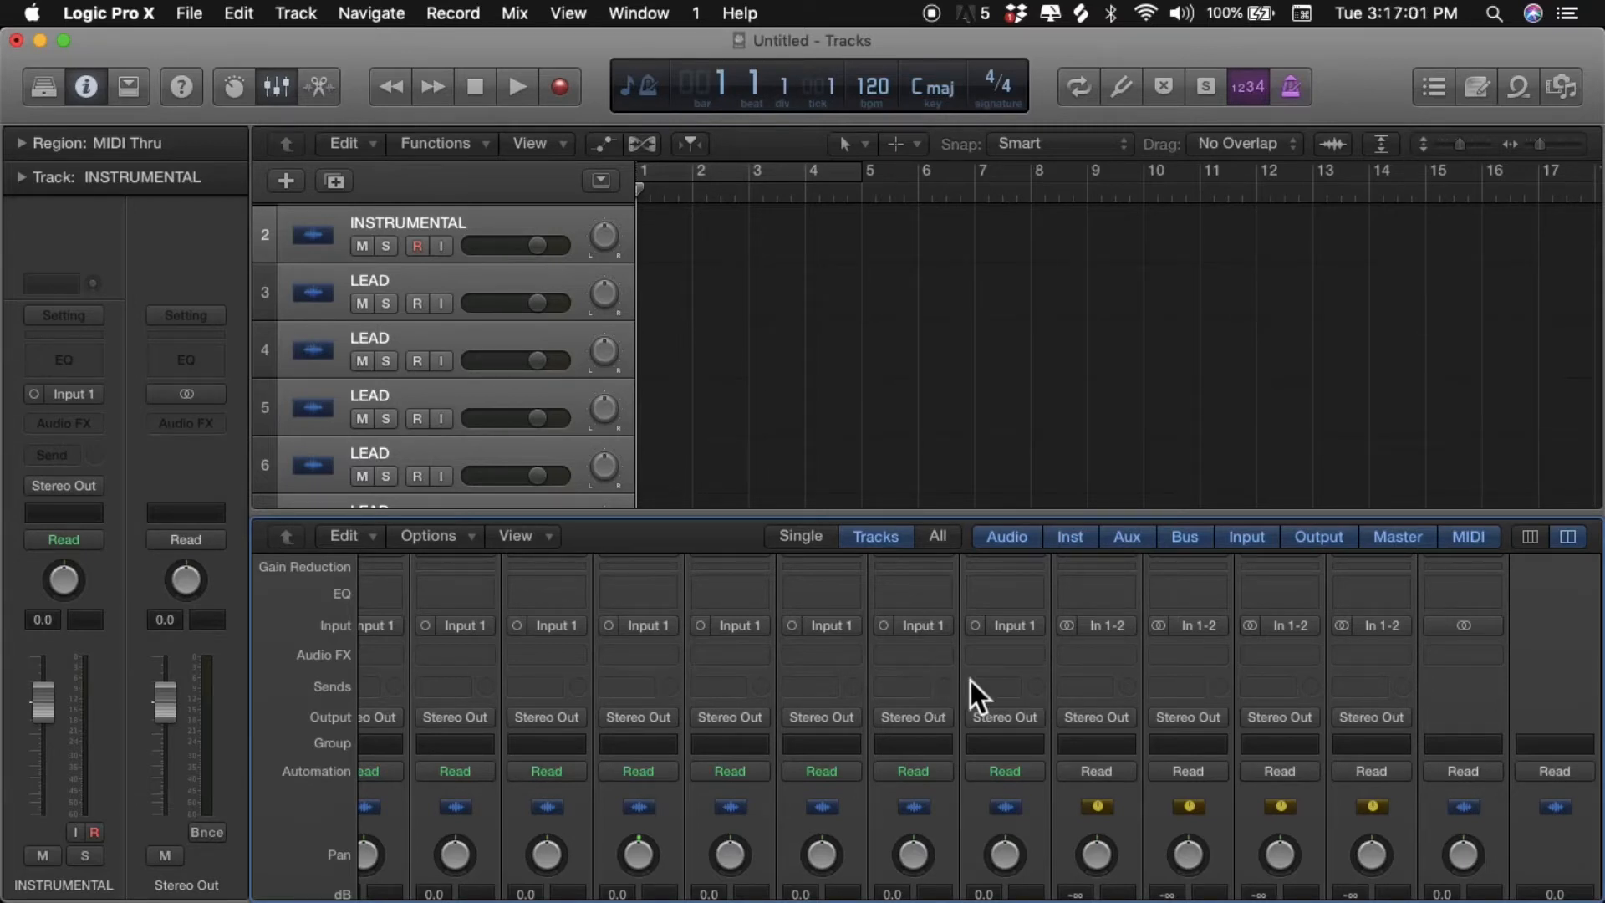
pyautogui.scroll(-1, 1090, 622)
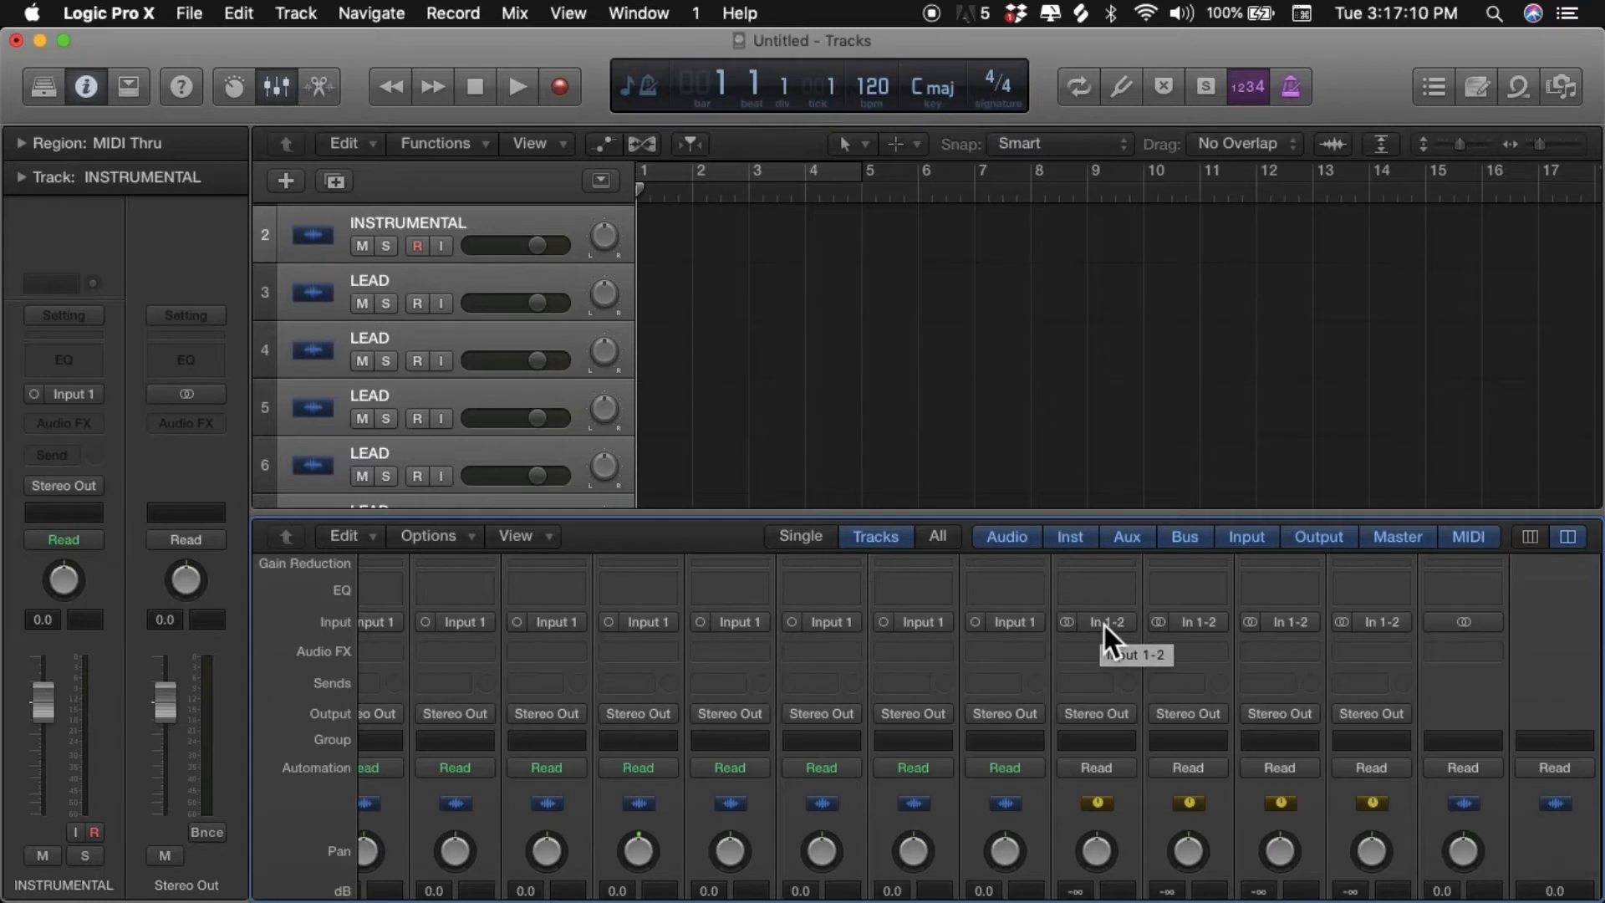
pyautogui.click(1105, 623)
pyautogui.moveTo(1121, 709)
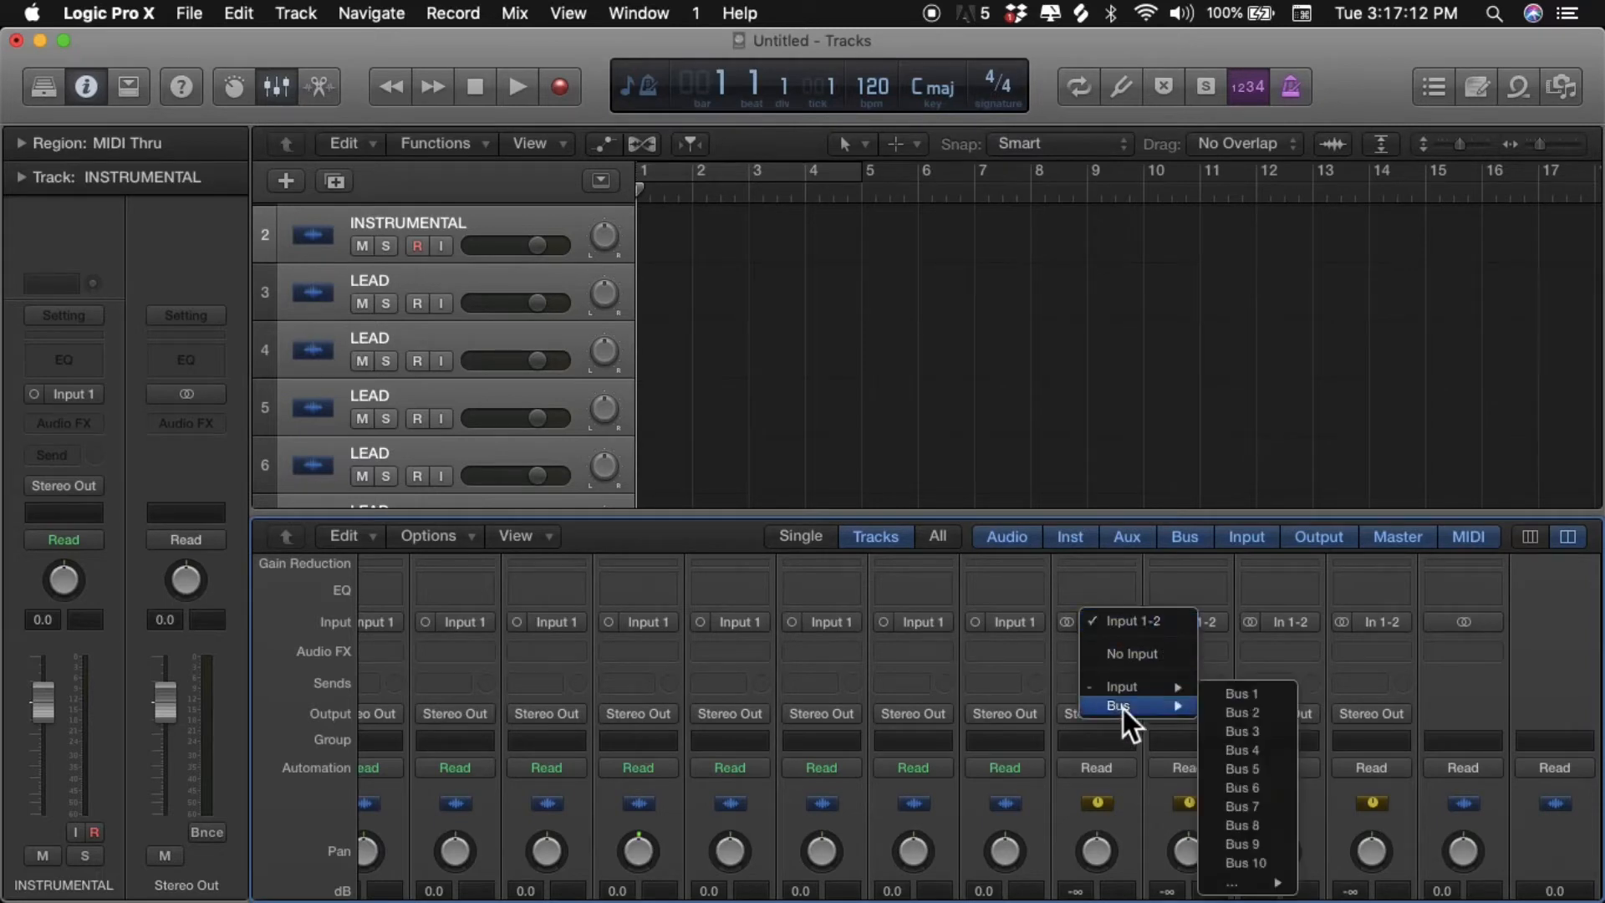
pyautogui.click(1232, 692)
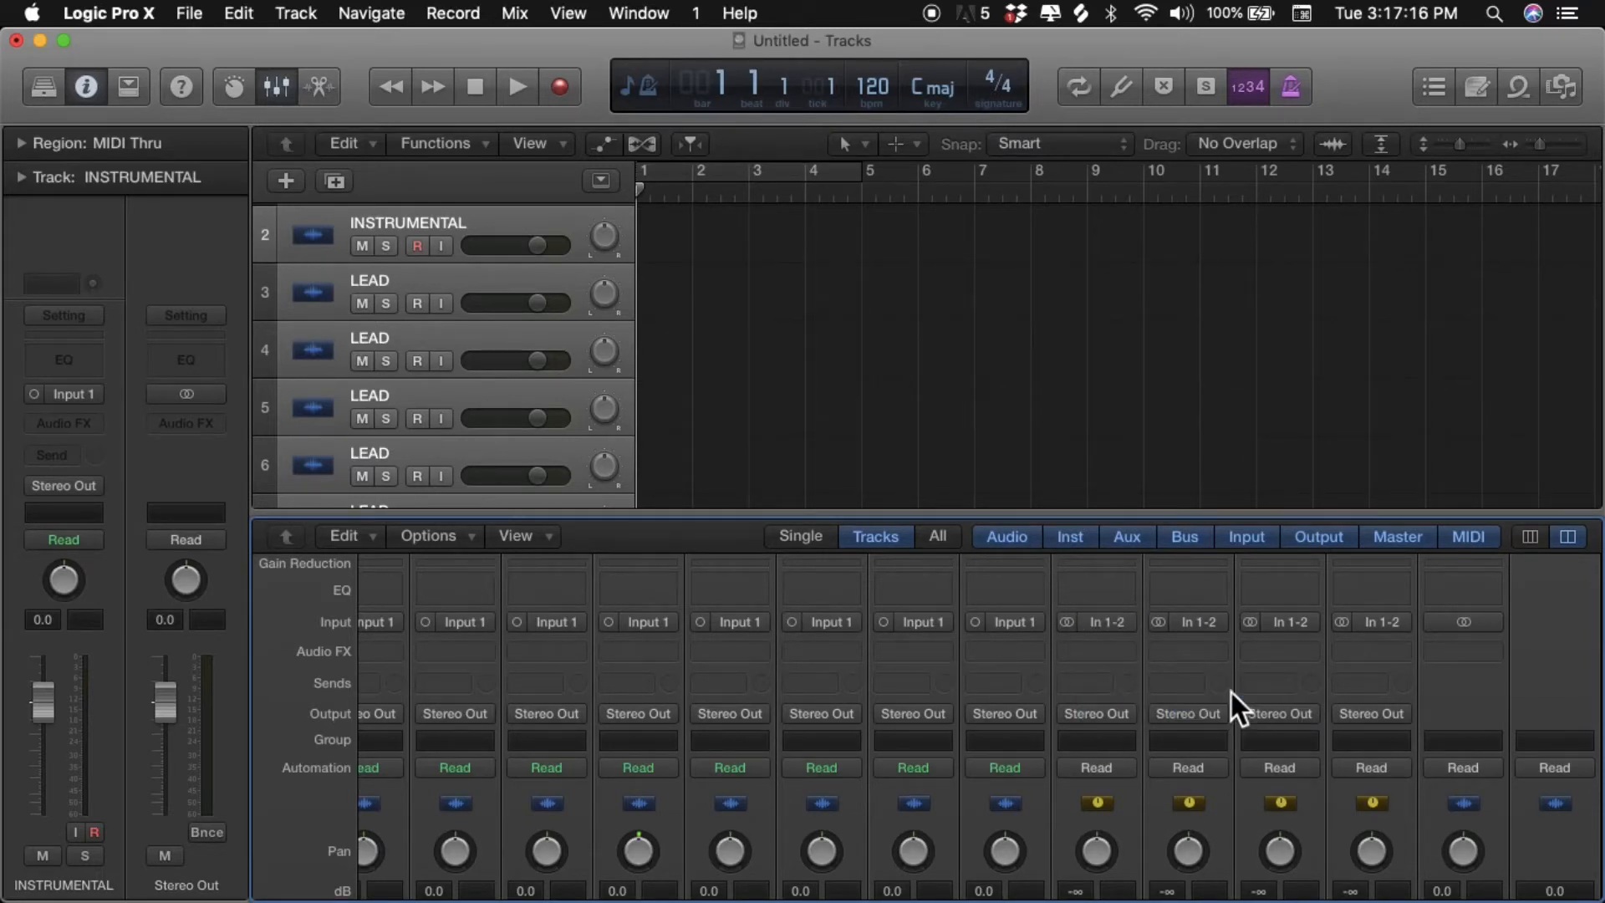
# - Set the inputs of the BEAT, REVERB and DELAY auxiliary channels to Bus 2, Bus 3 and Bus 4 respectively
pyautogui.click(1213, 629)
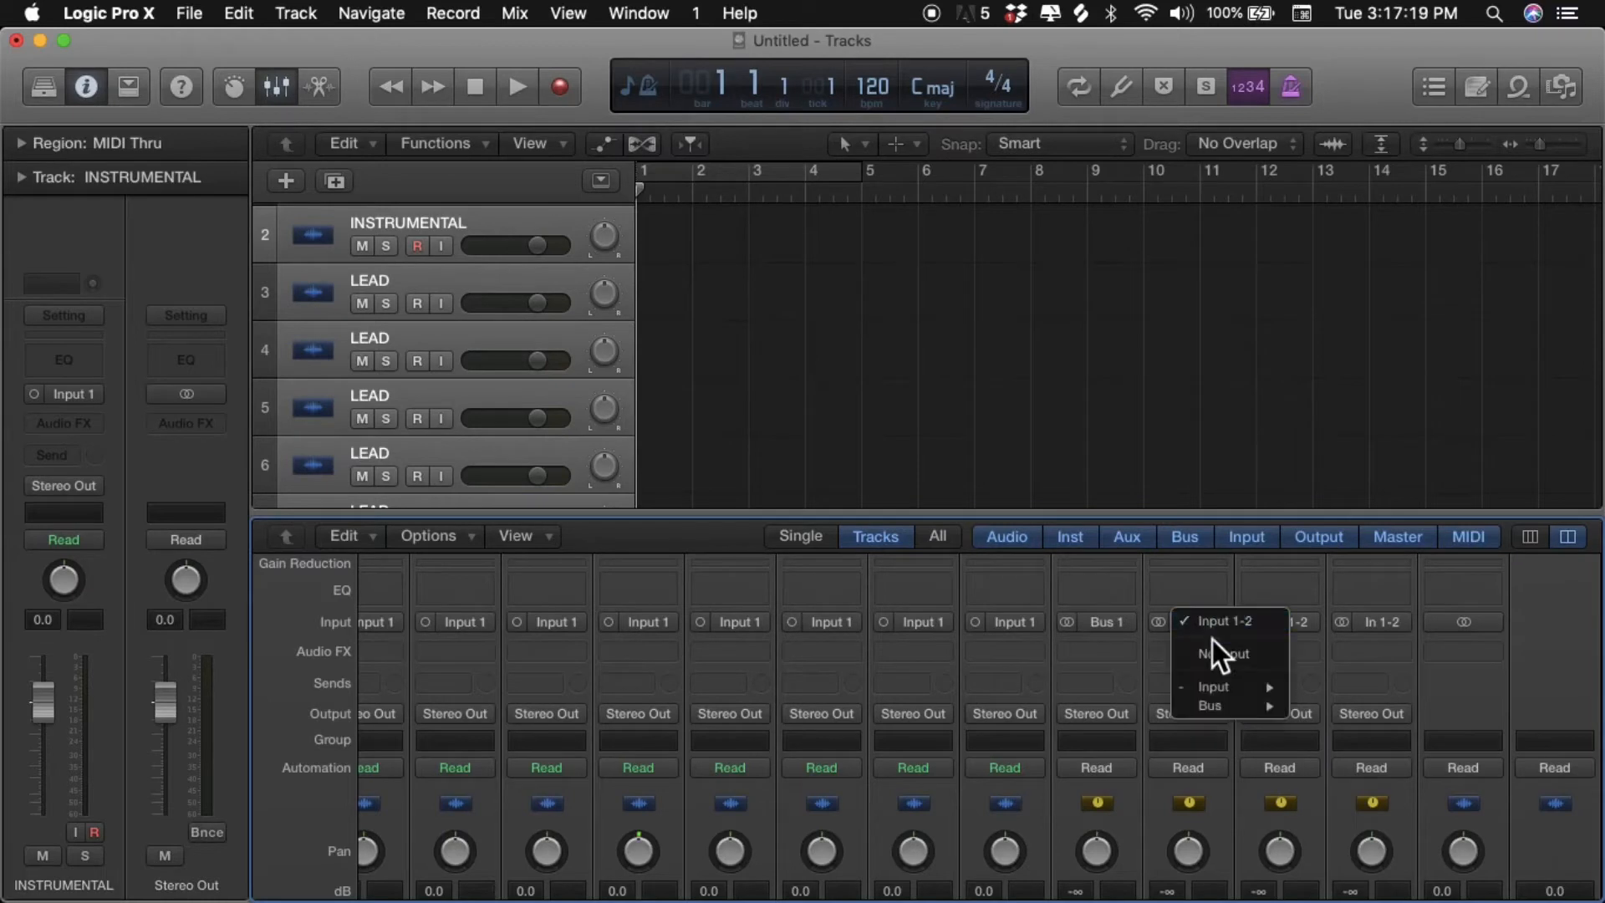
pyautogui.moveTo(1216, 709)
pyautogui.click(1311, 713)
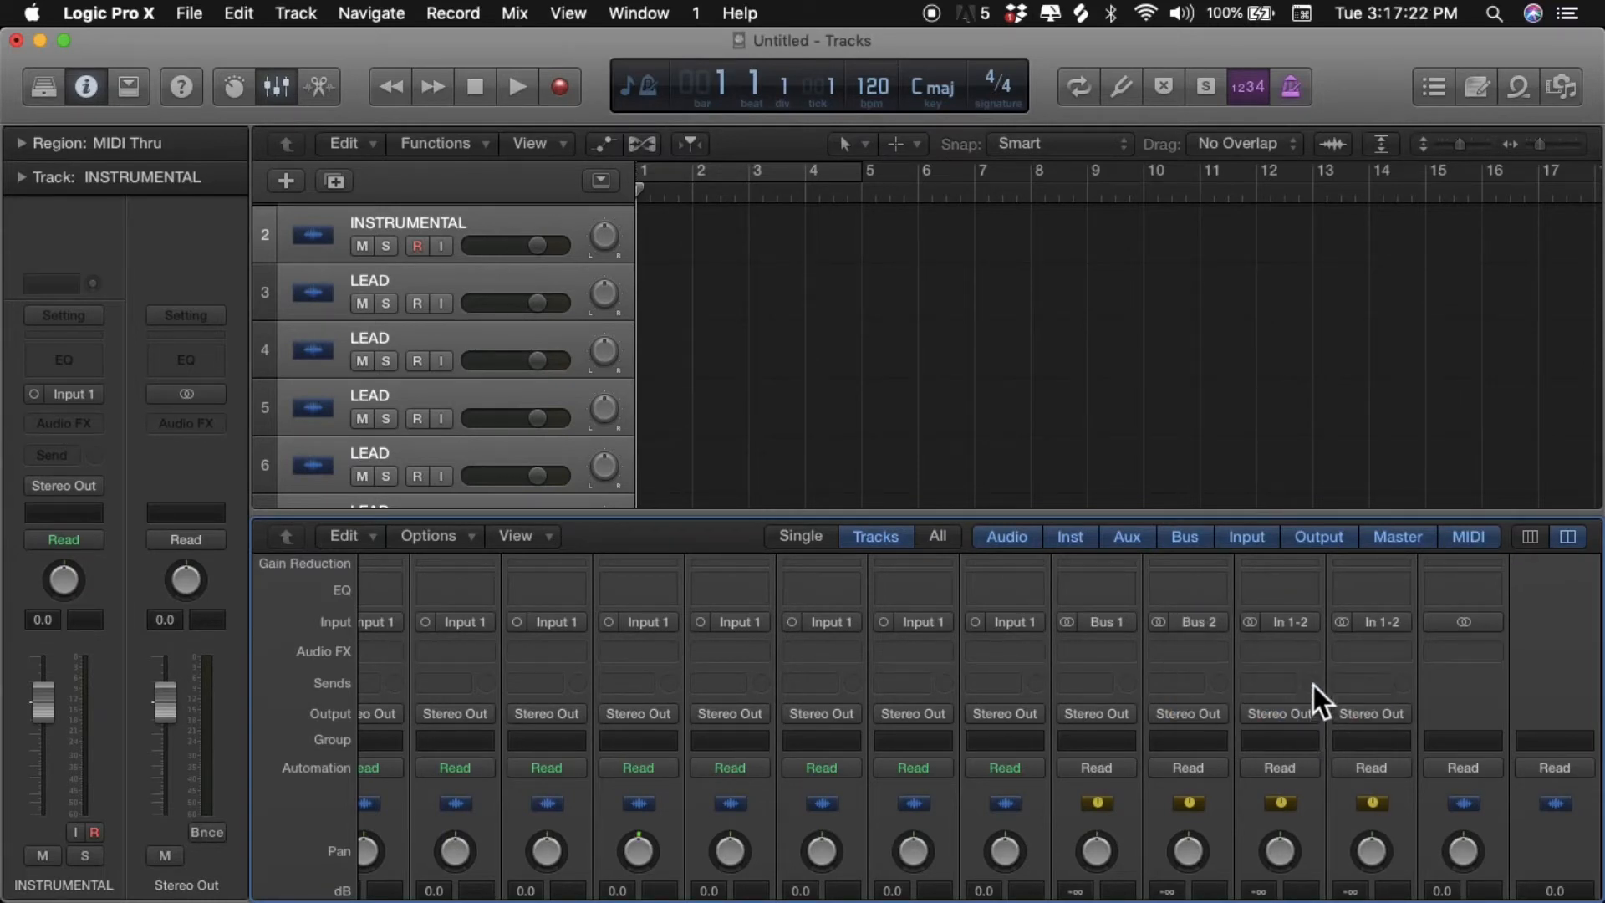
pyautogui.click(1293, 627)
pyautogui.moveTo(1341, 708)
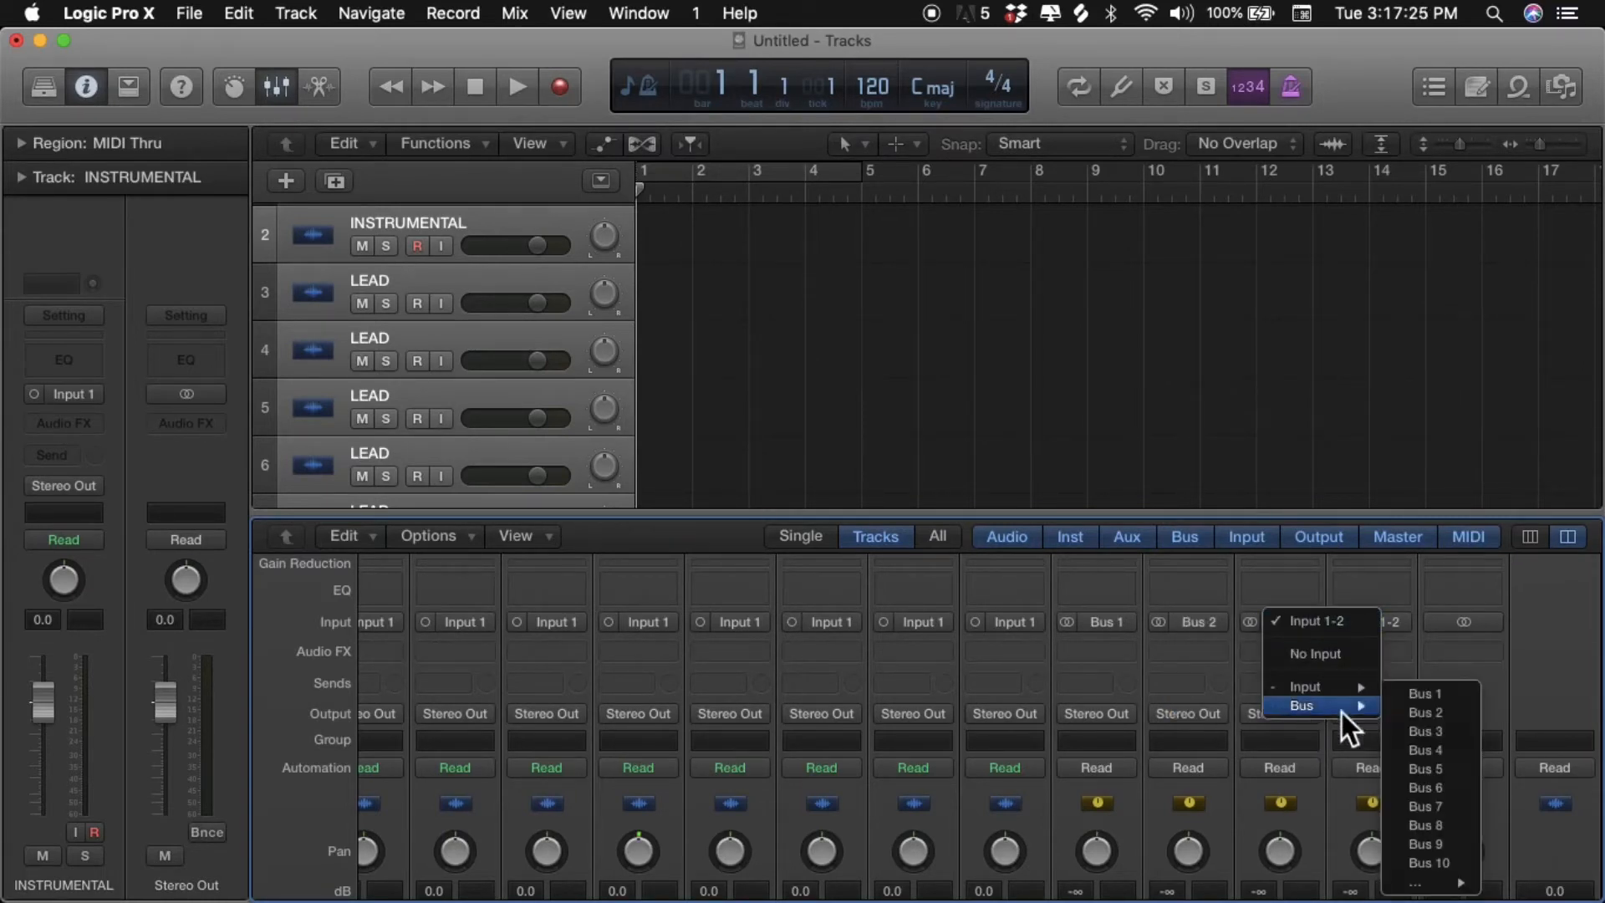
pyautogui.click(1403, 731)
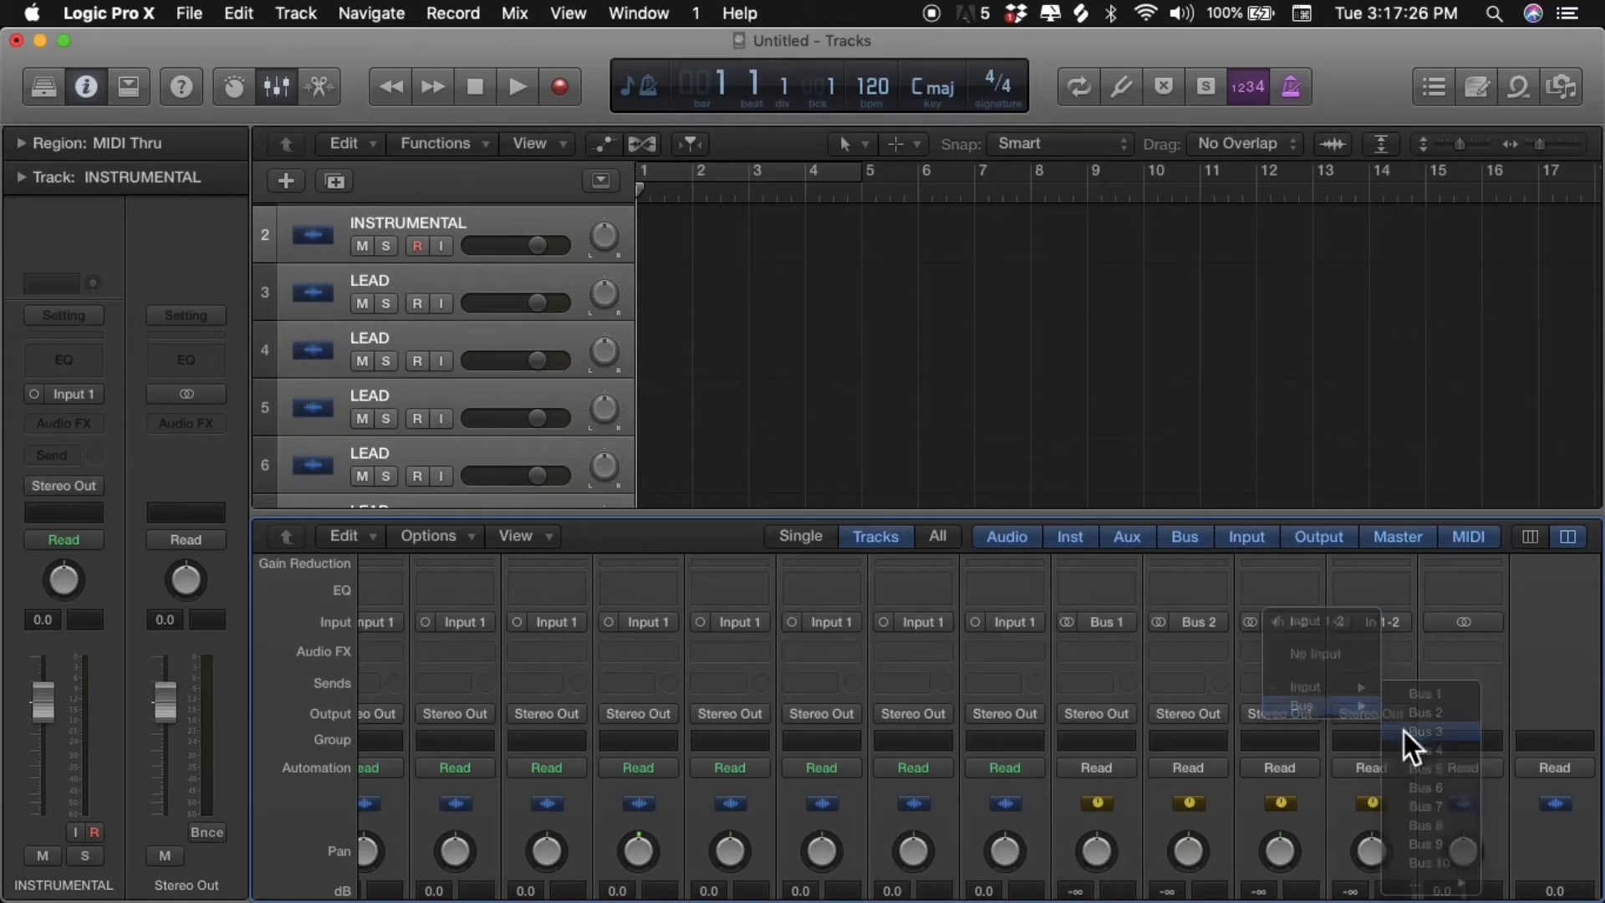
pyautogui.click(1388, 626)
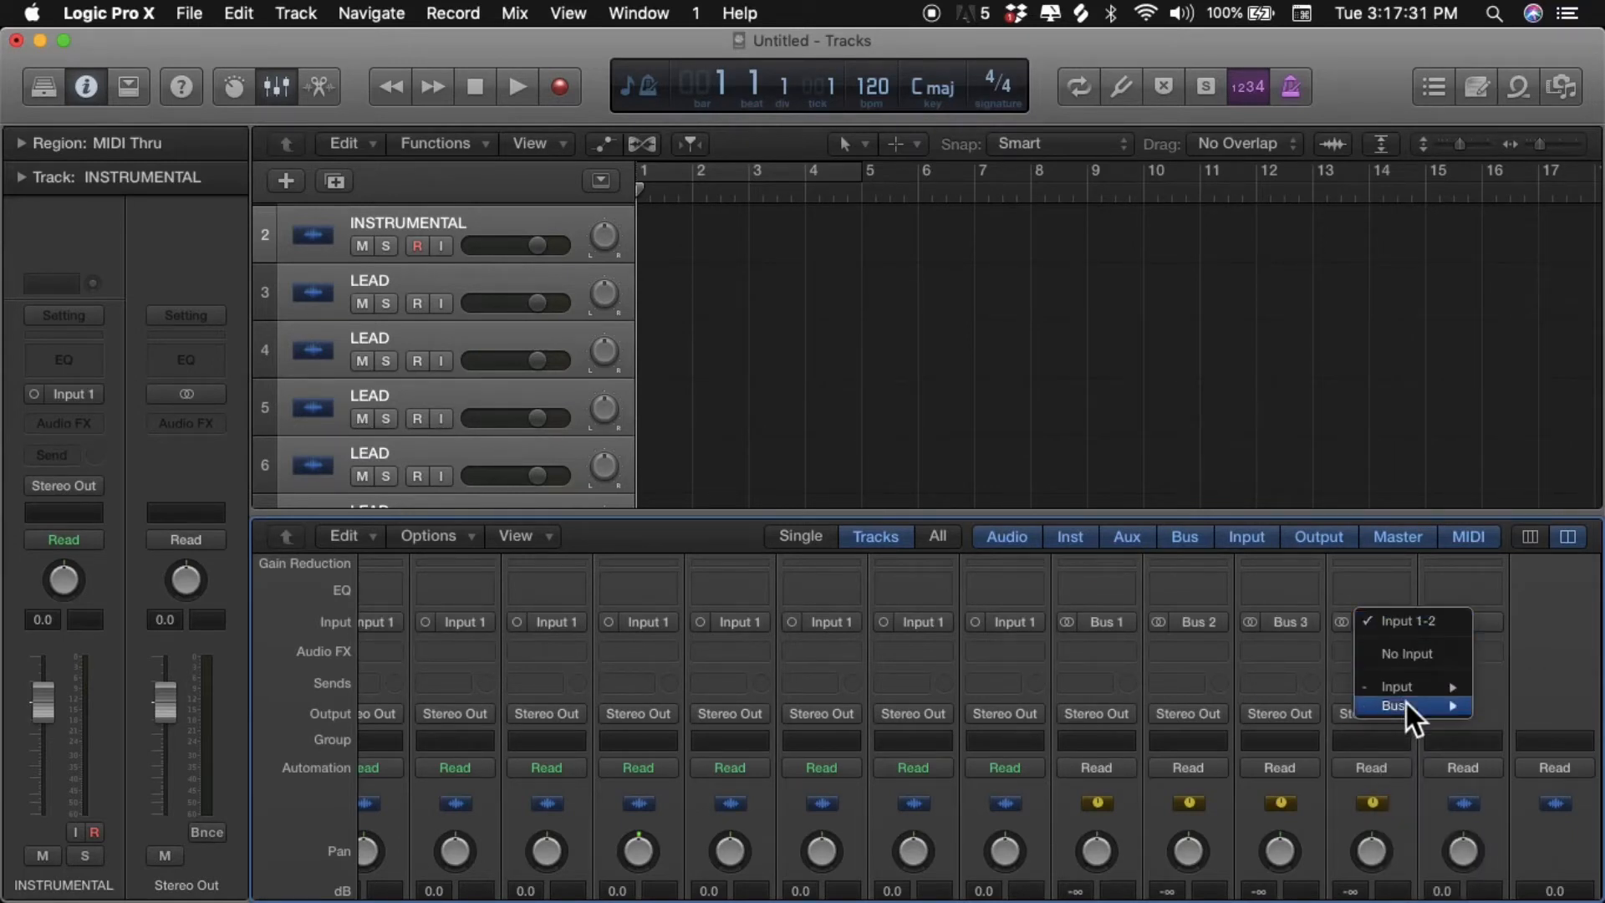
pyautogui.moveTo(1456, 709)
pyautogui.click(1502, 752)
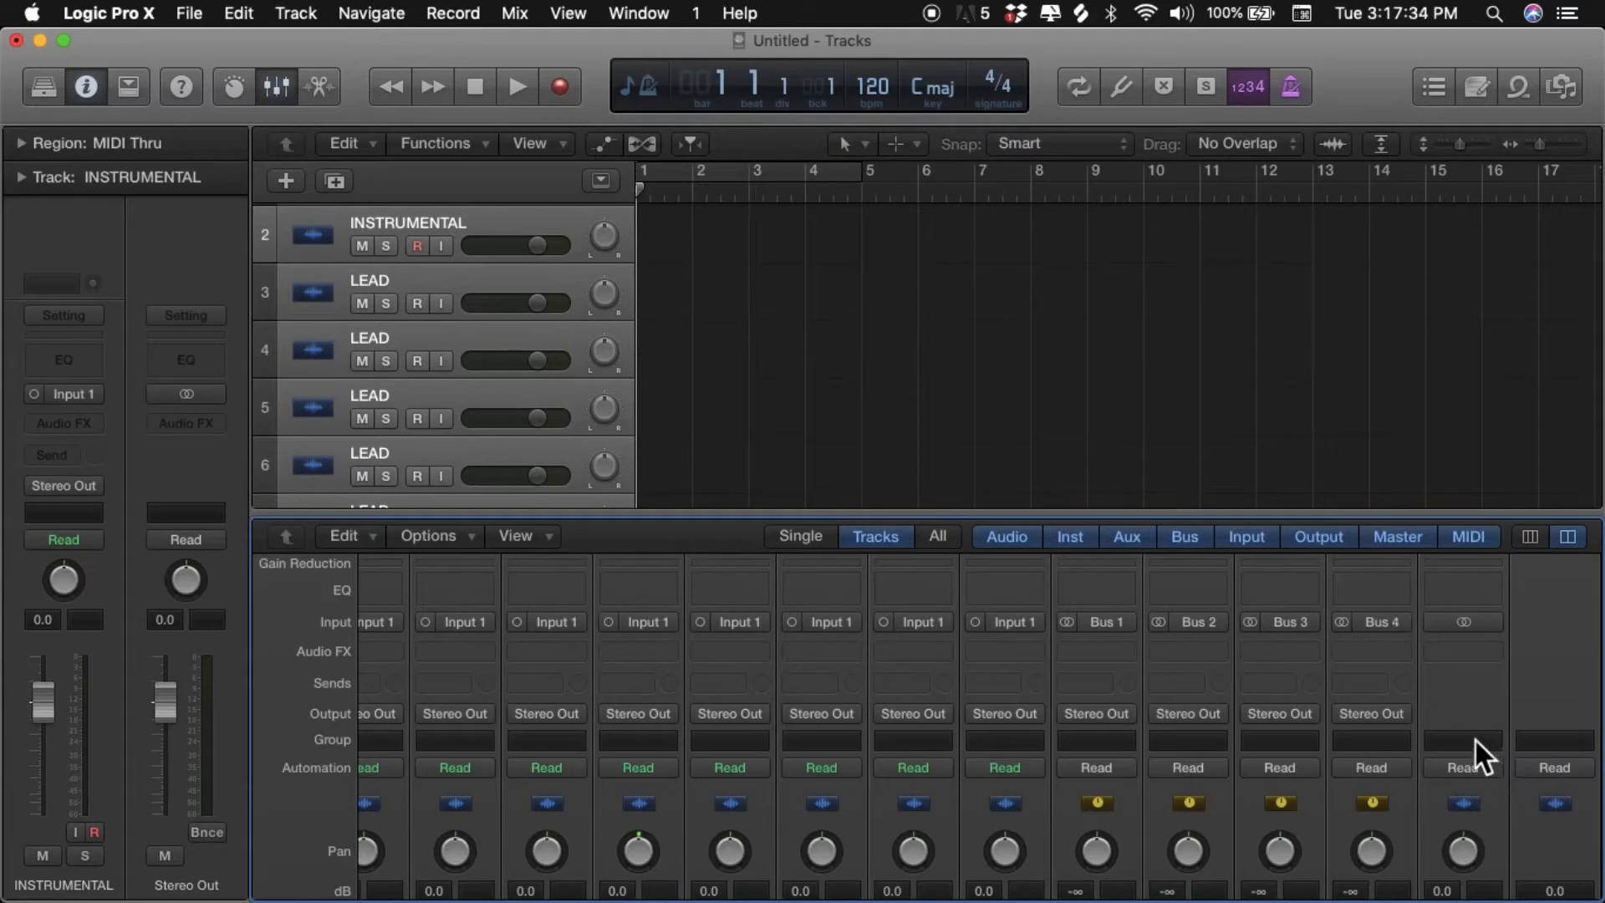
# - Select all LEAD, BACK and HOOK channel strips together and route their outputs to Bus 1 (VOX)
pyautogui.scroll(-8, 1381, 676)
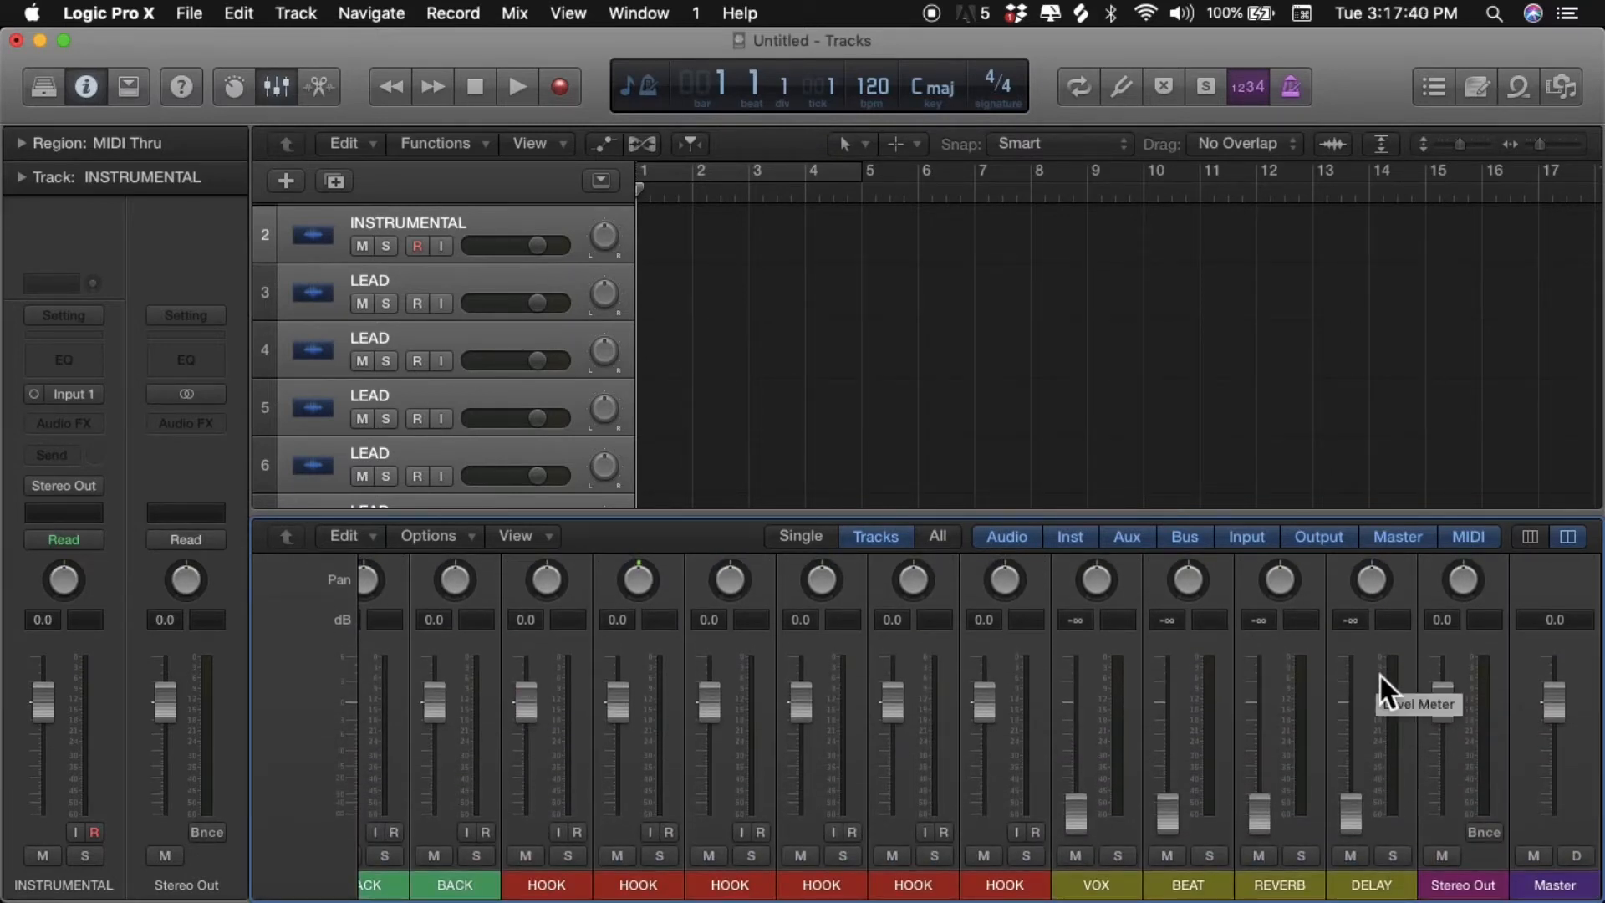
pyautogui.click(1048, 651)
pyautogui.hscroll(-10, 1047, 651)
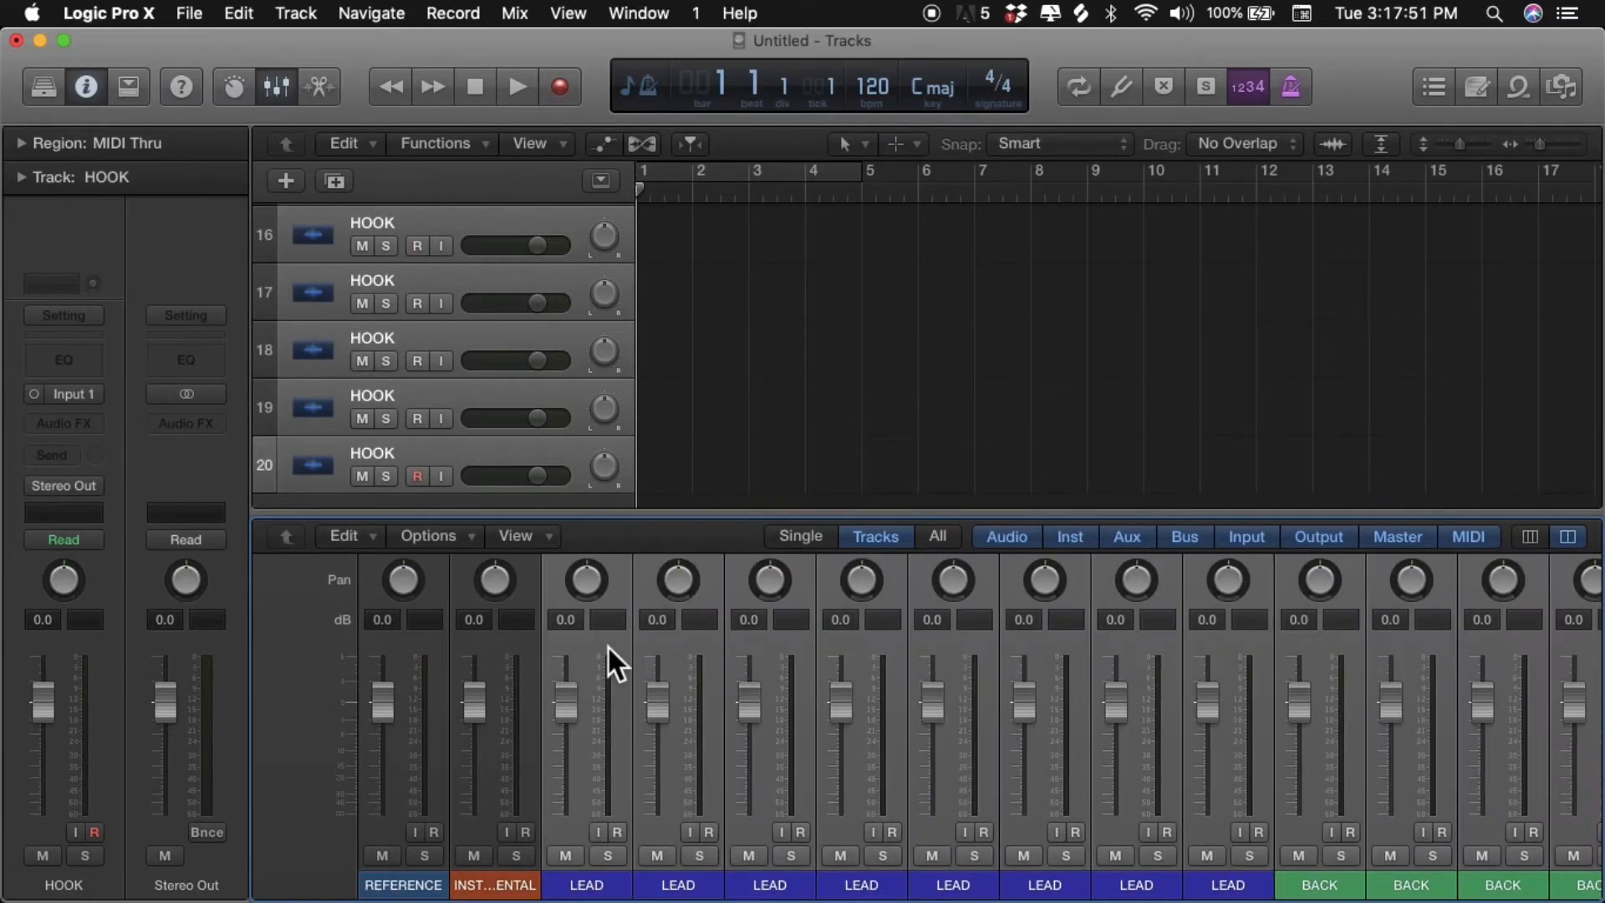
pyautogui.scroll(8, 608, 647)
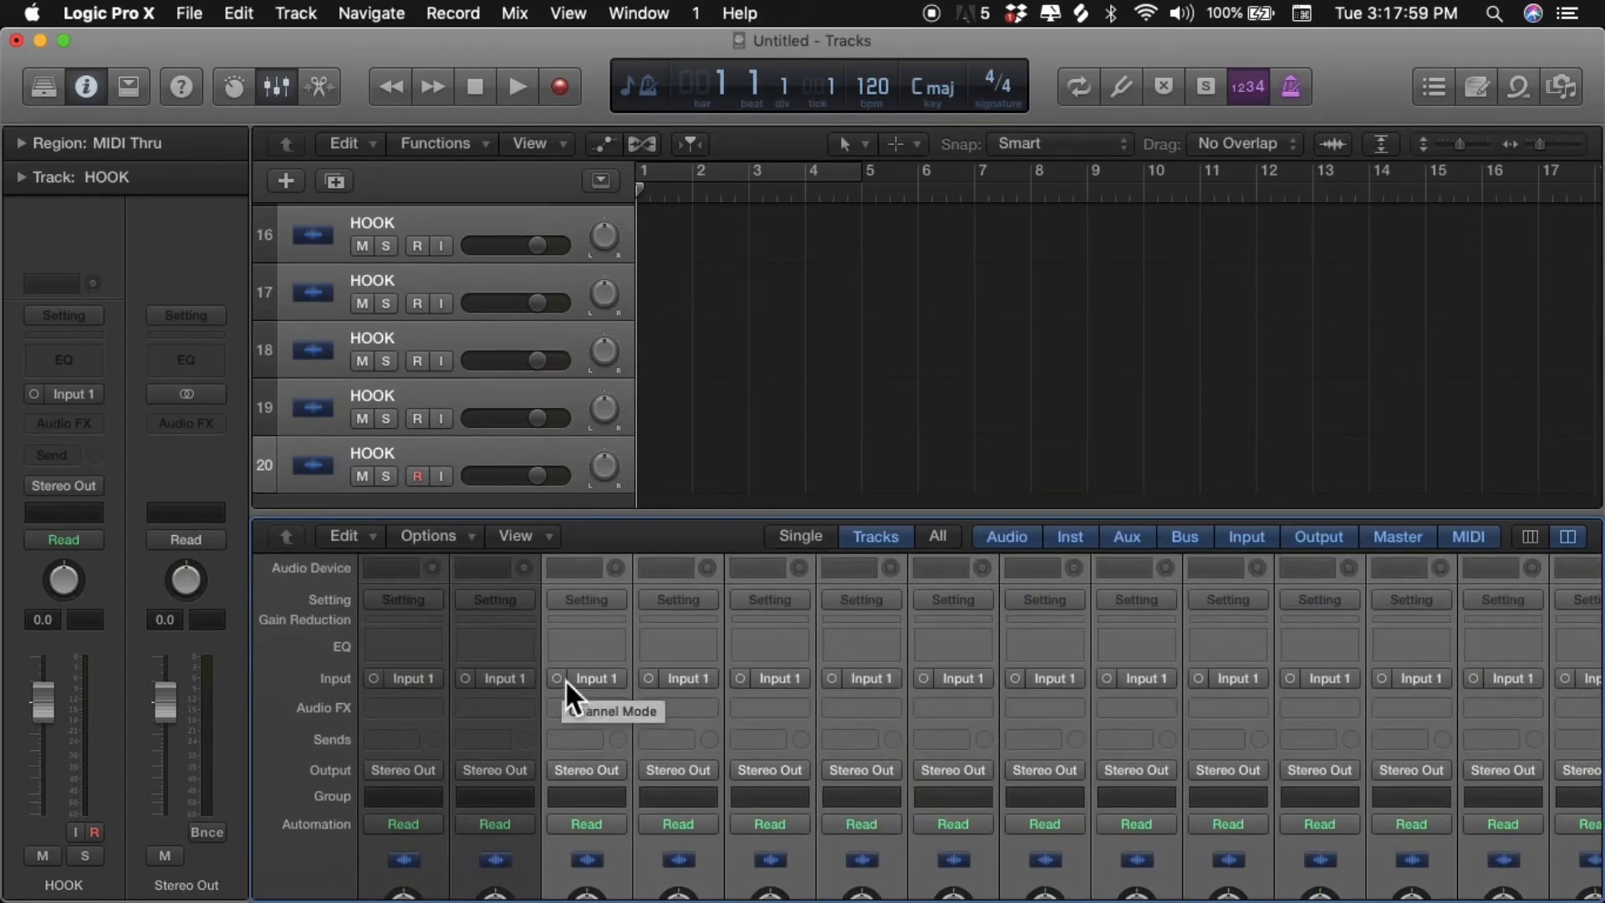
pyautogui.click(597, 776)
pyautogui.moveTo(628, 844)
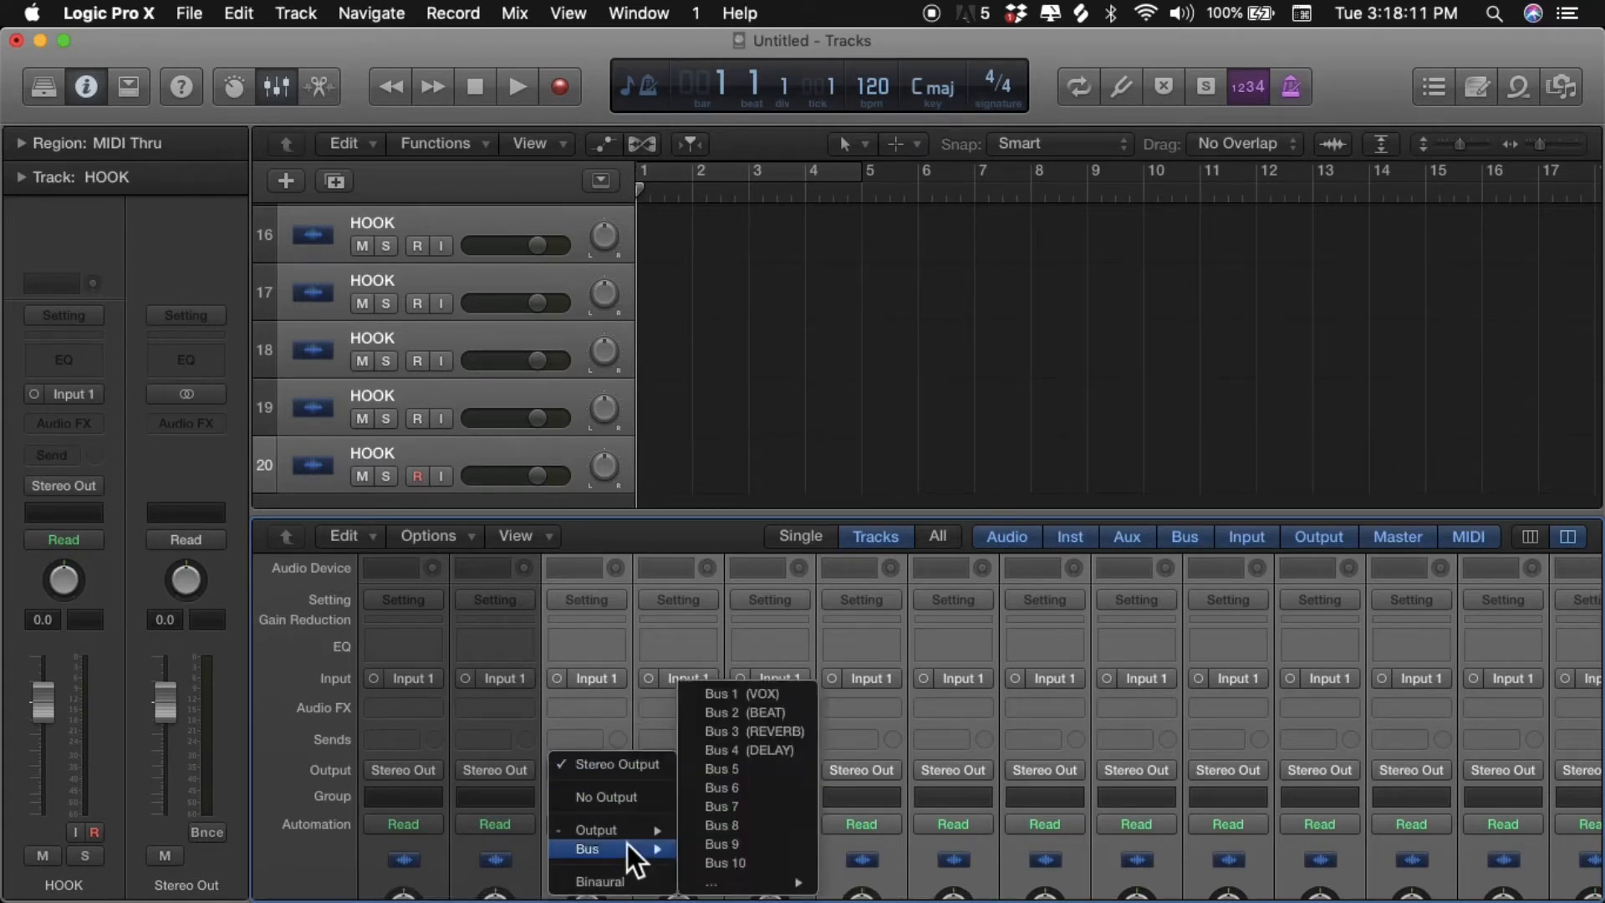
pyautogui.click(732, 696)
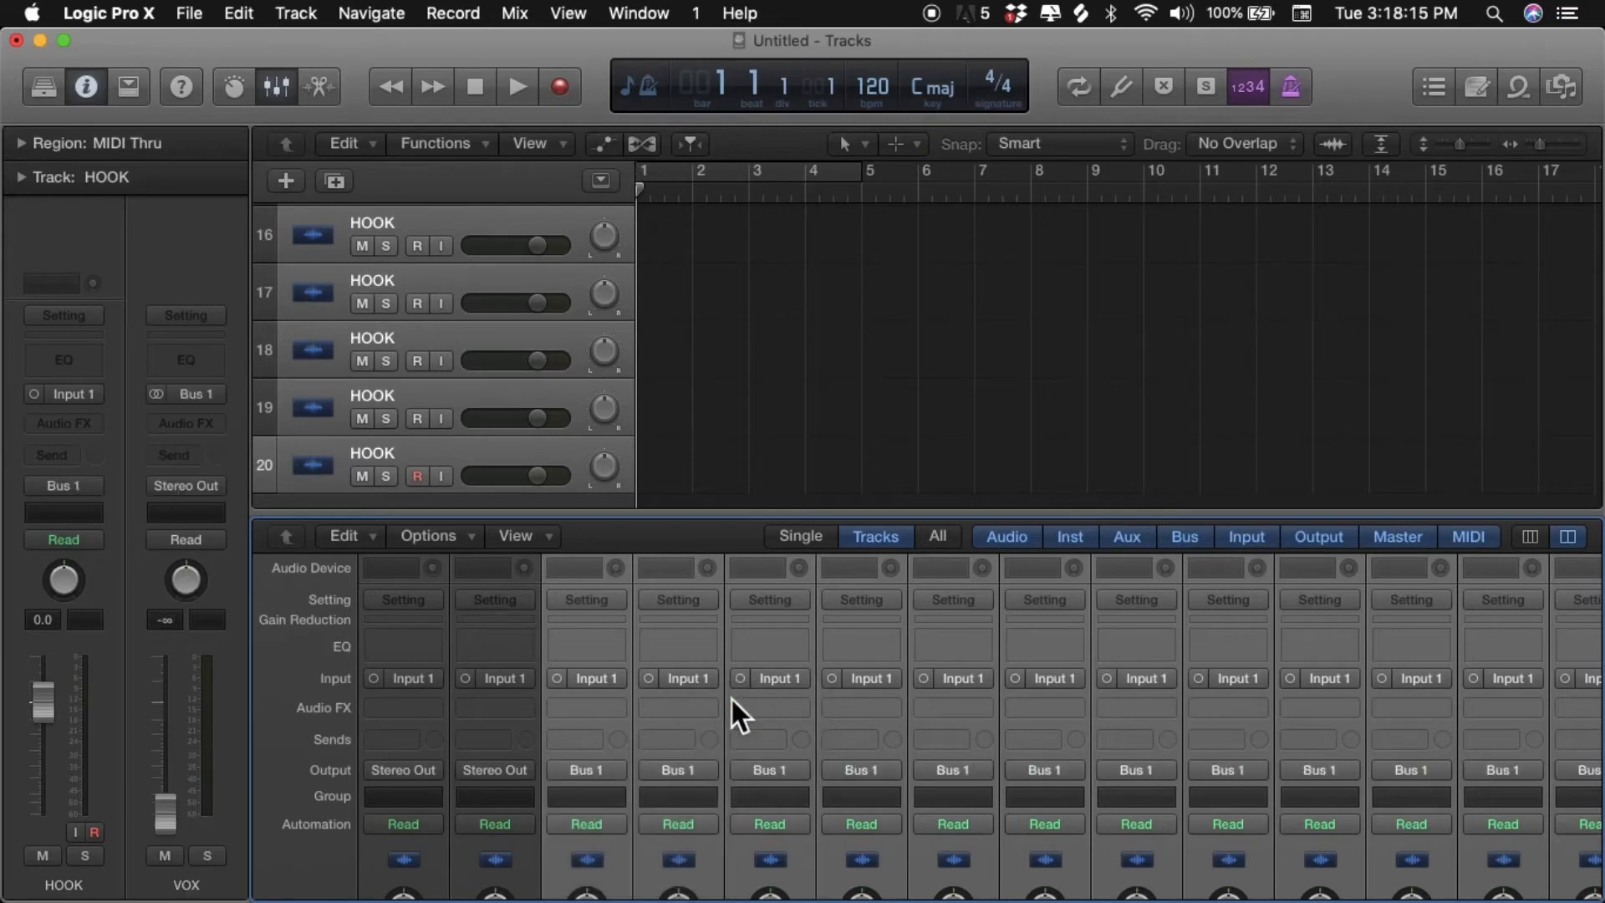
# - Route the output of the INSTRUMENTAL channel strip alone to Bus 2 (BEAT)
pyautogui.scroll(-10, 689, 728)
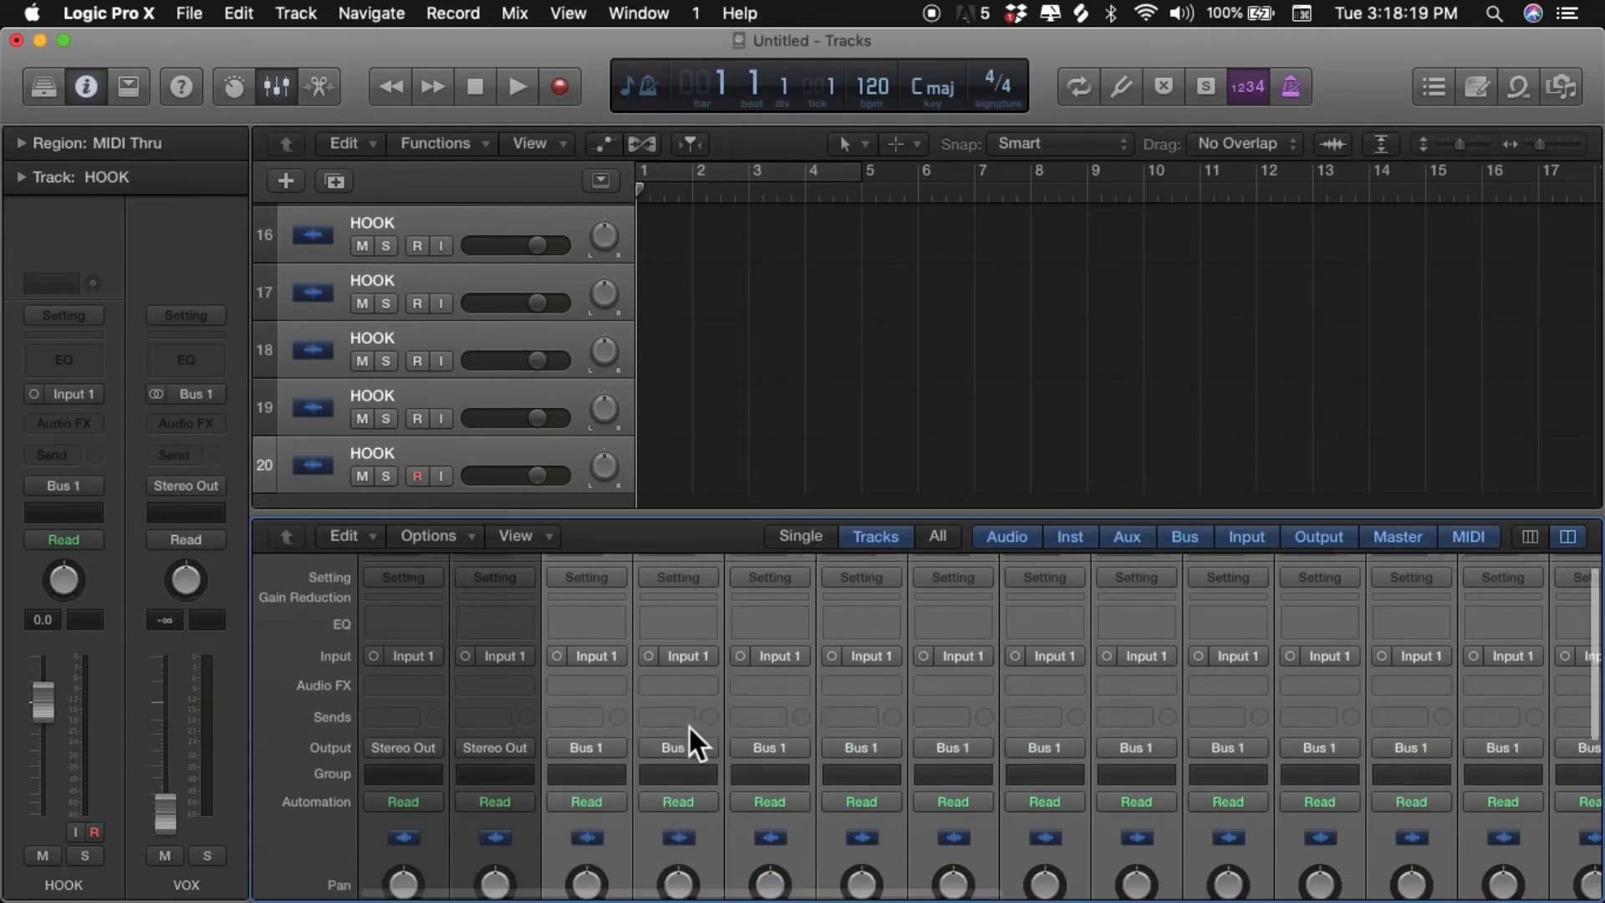
pyautogui.click(495, 885)
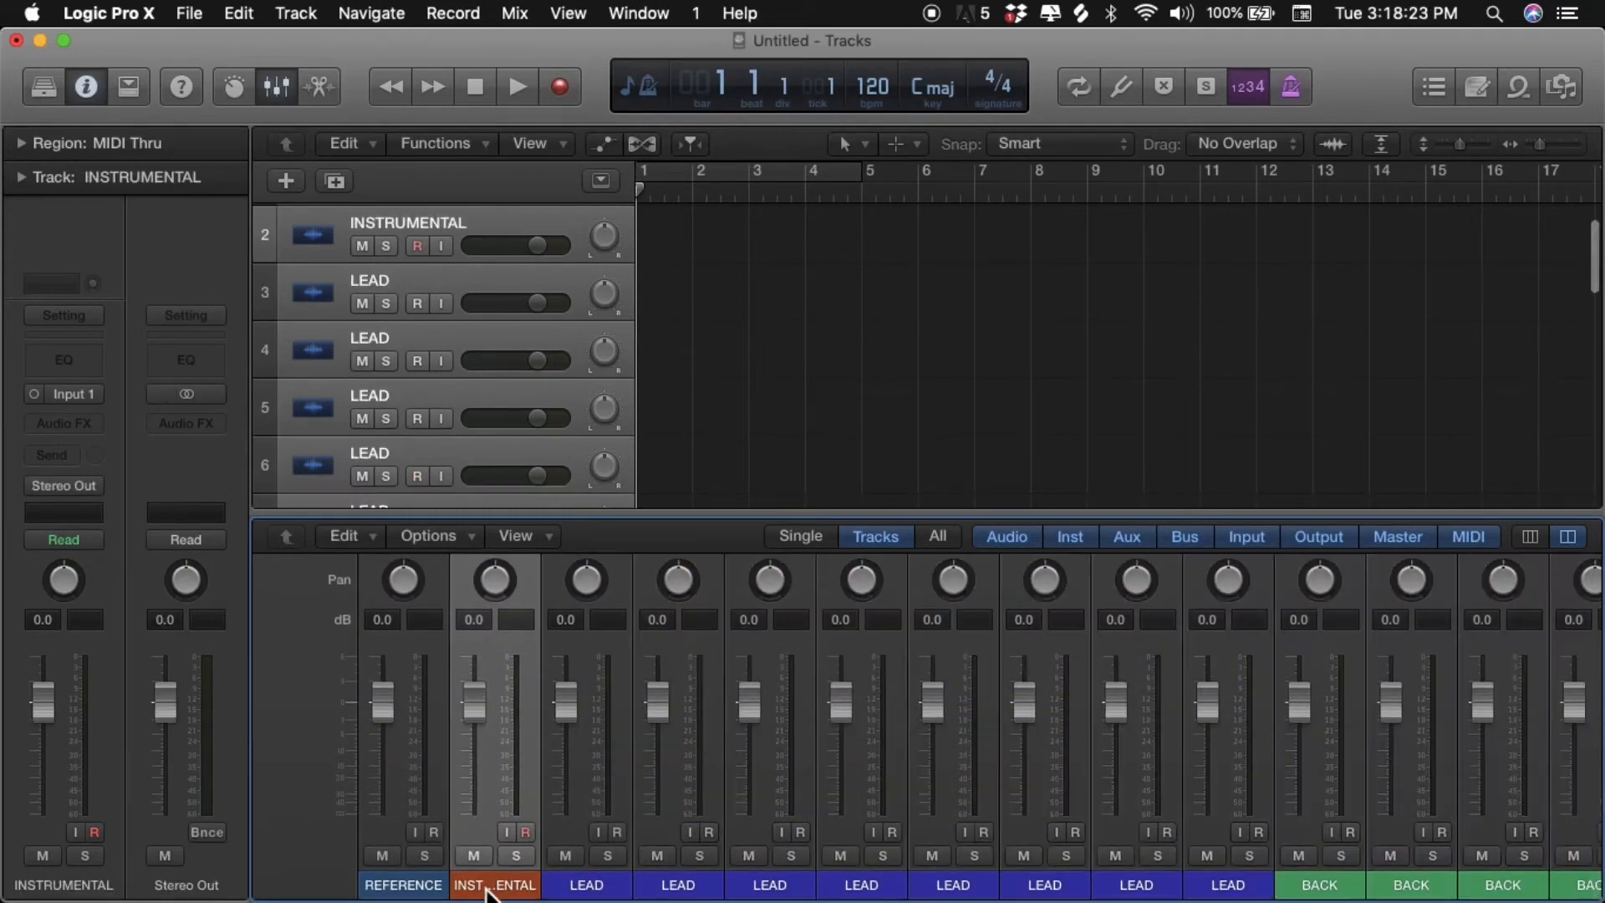
pyautogui.scroll(10, 488, 837)
pyautogui.click(506, 696)
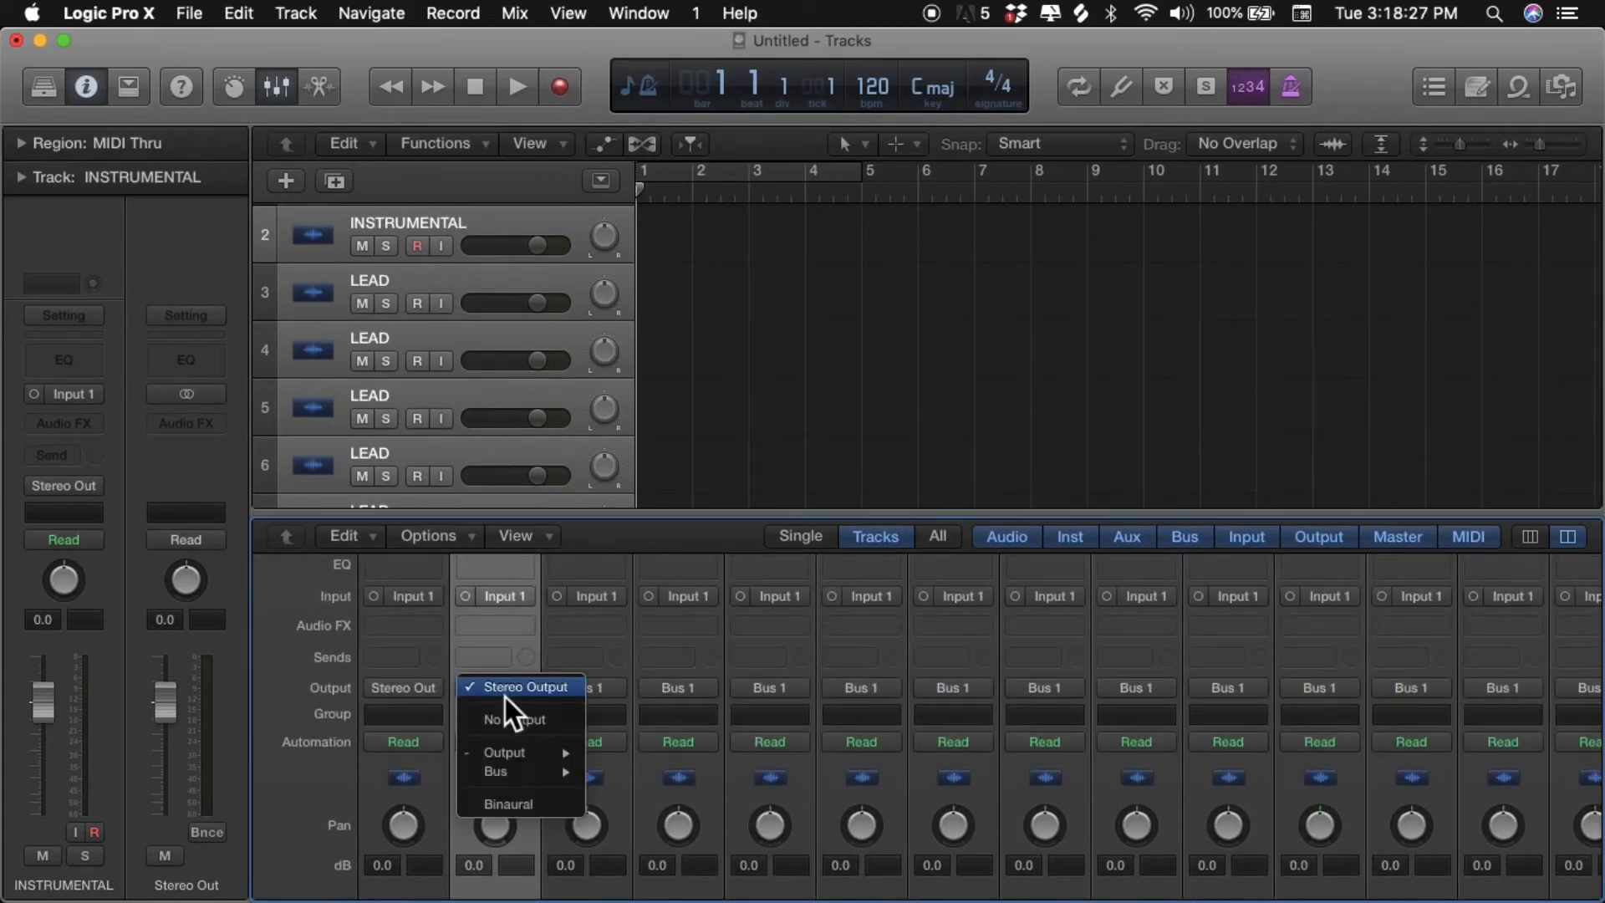
pyautogui.moveTo(523, 770)
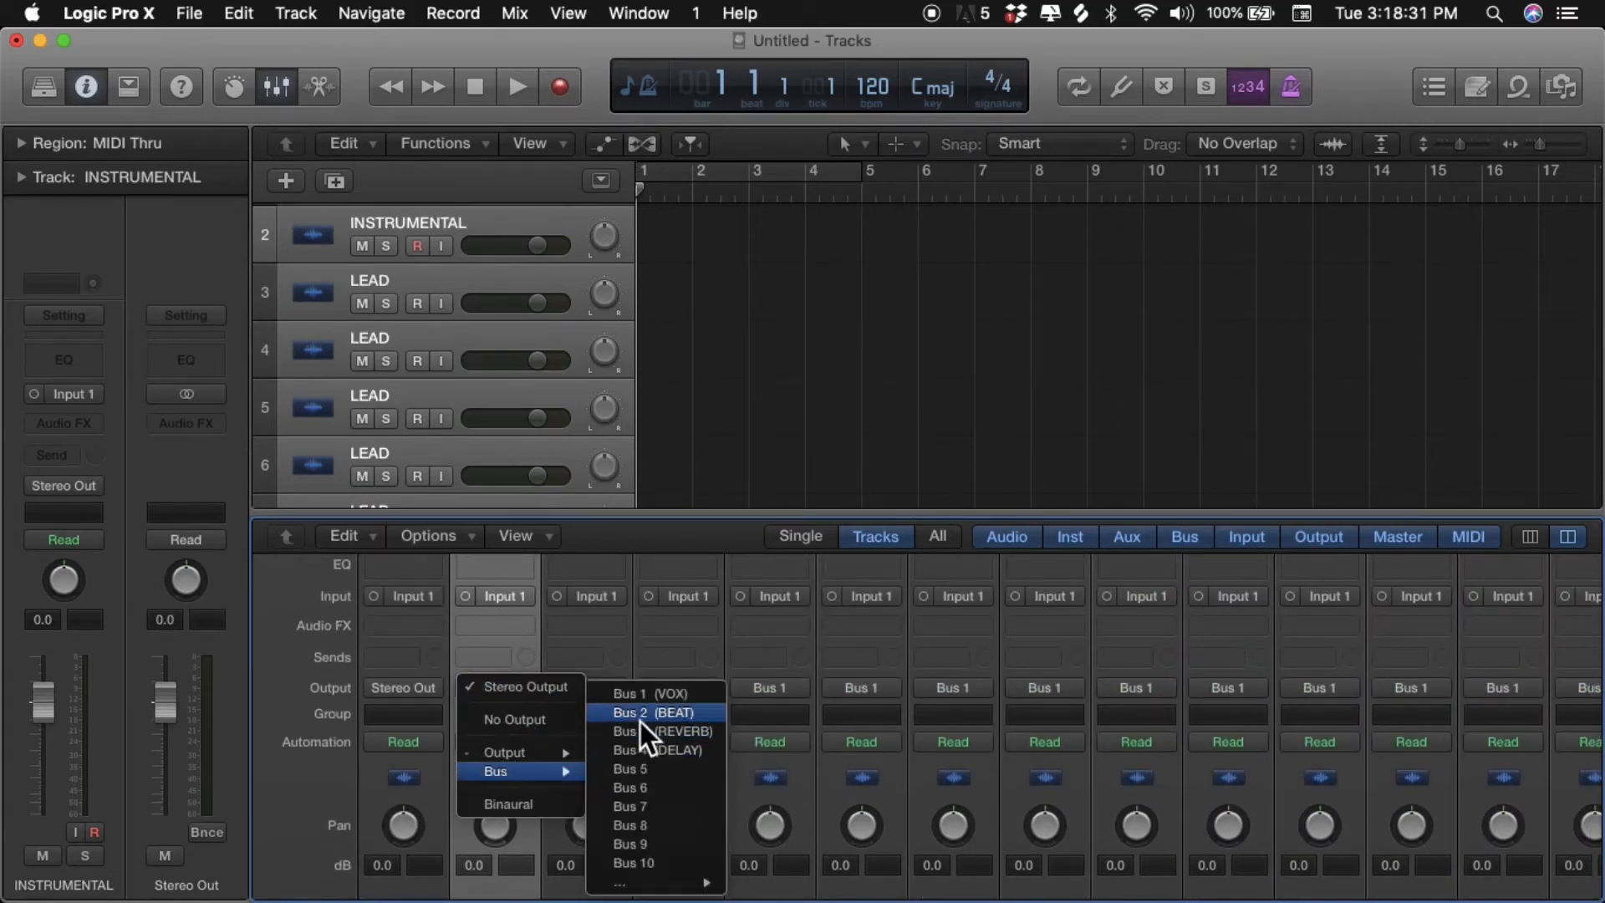
pyautogui.click(642, 721)
# - Add a send to Bus 3 (REVERB) on the VOX auxiliary channel
pyautogui.hscroll(3, 641, 720)
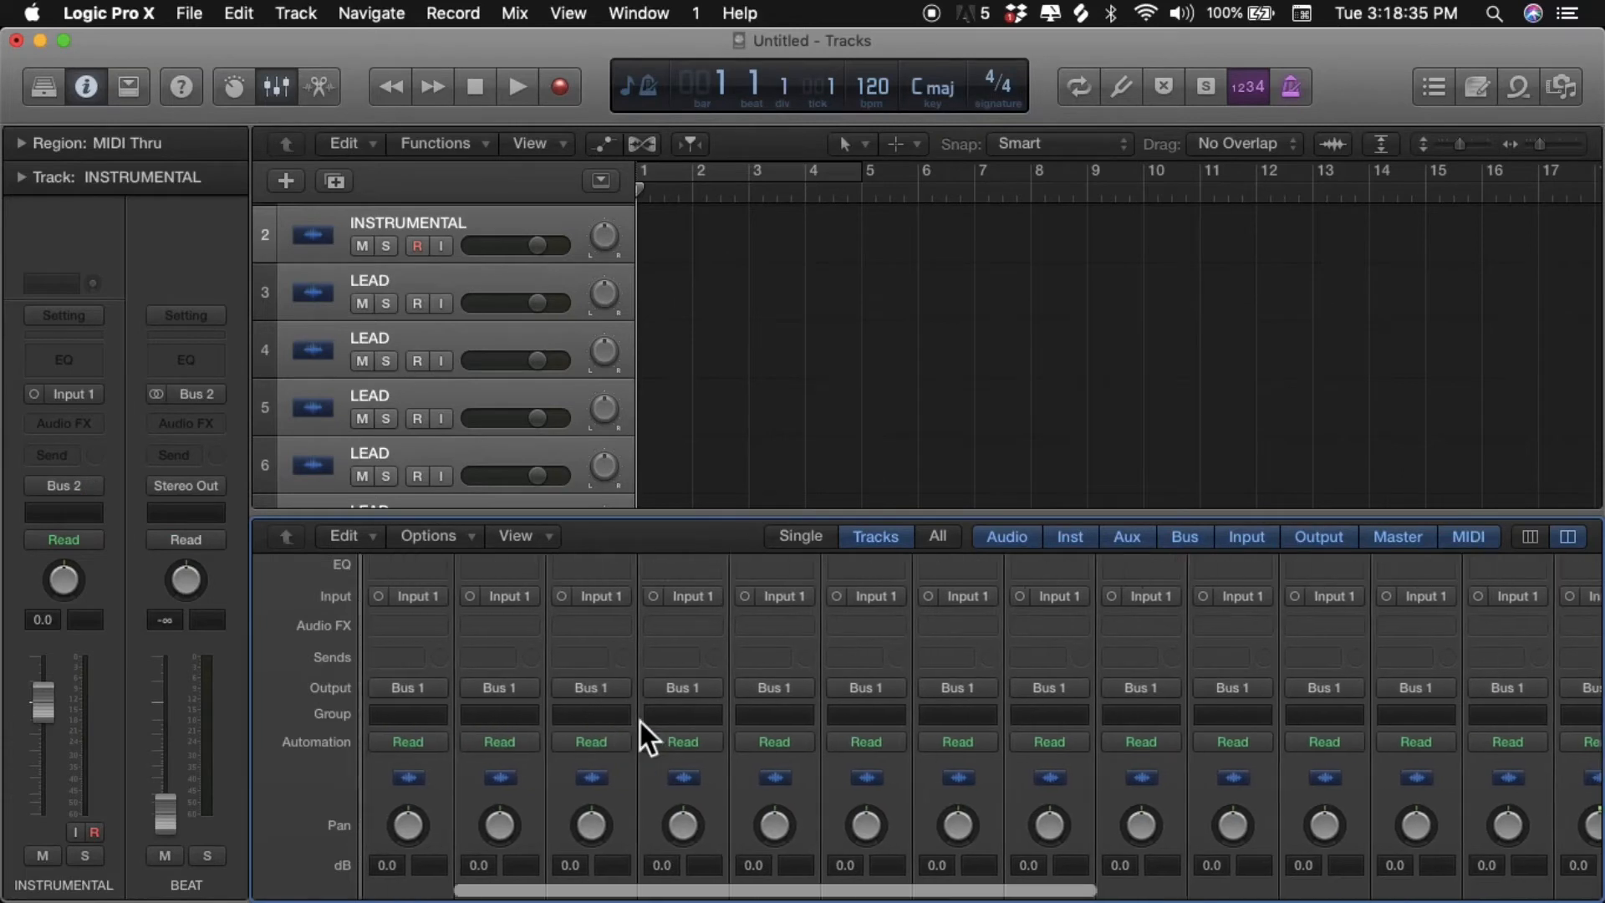
pyautogui.hscroll(2, 641, 722)
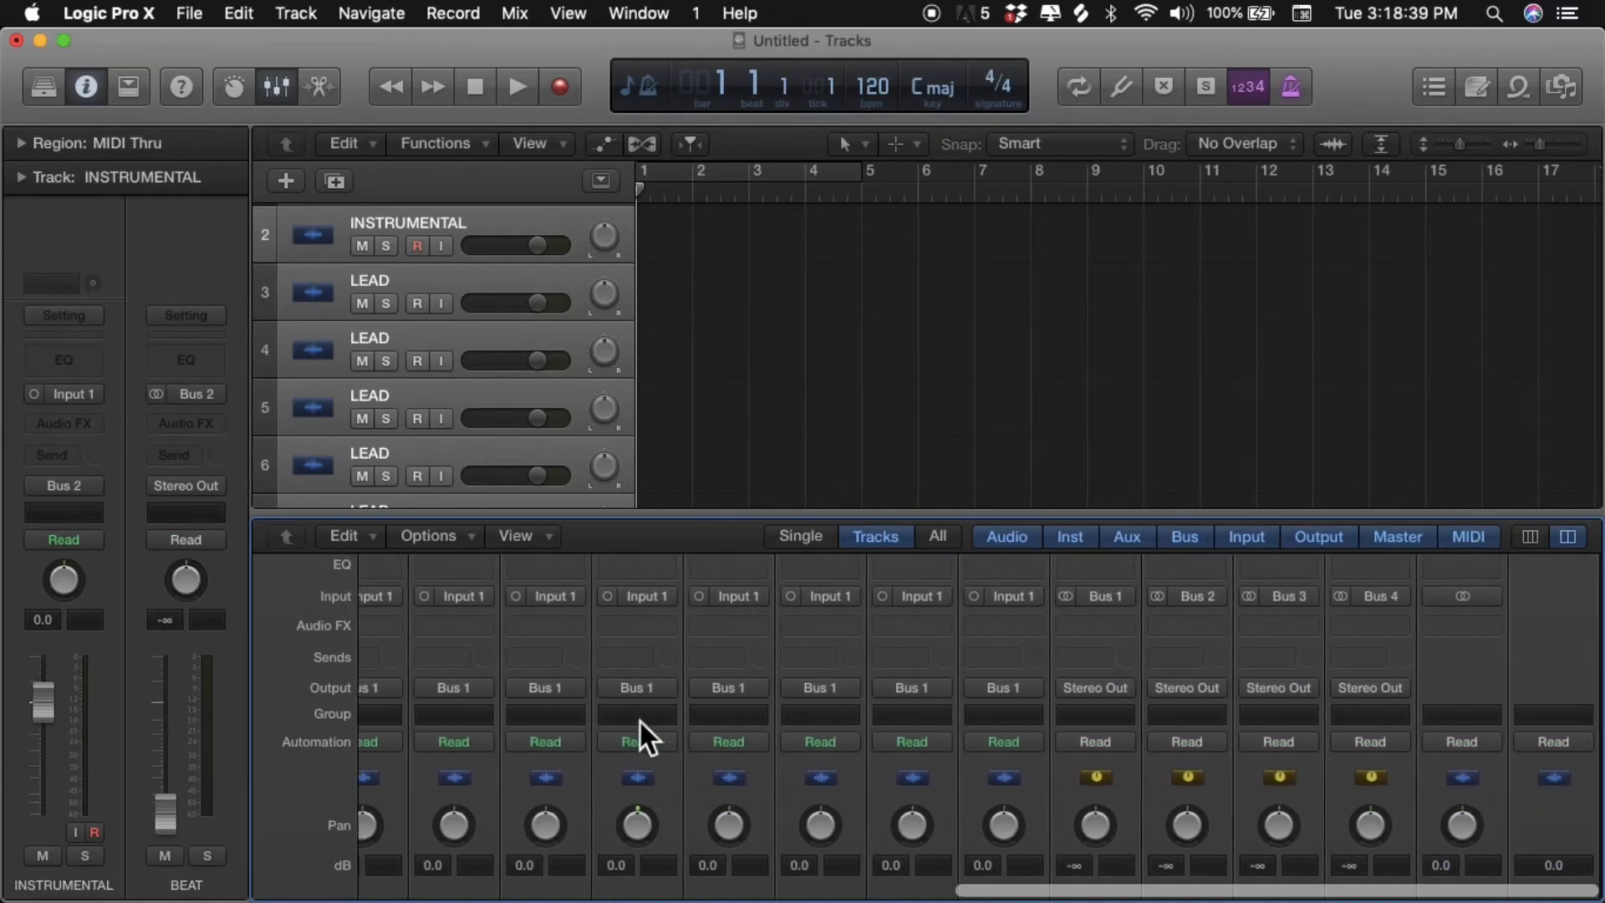
pyautogui.scroll(-6, 1063, 672)
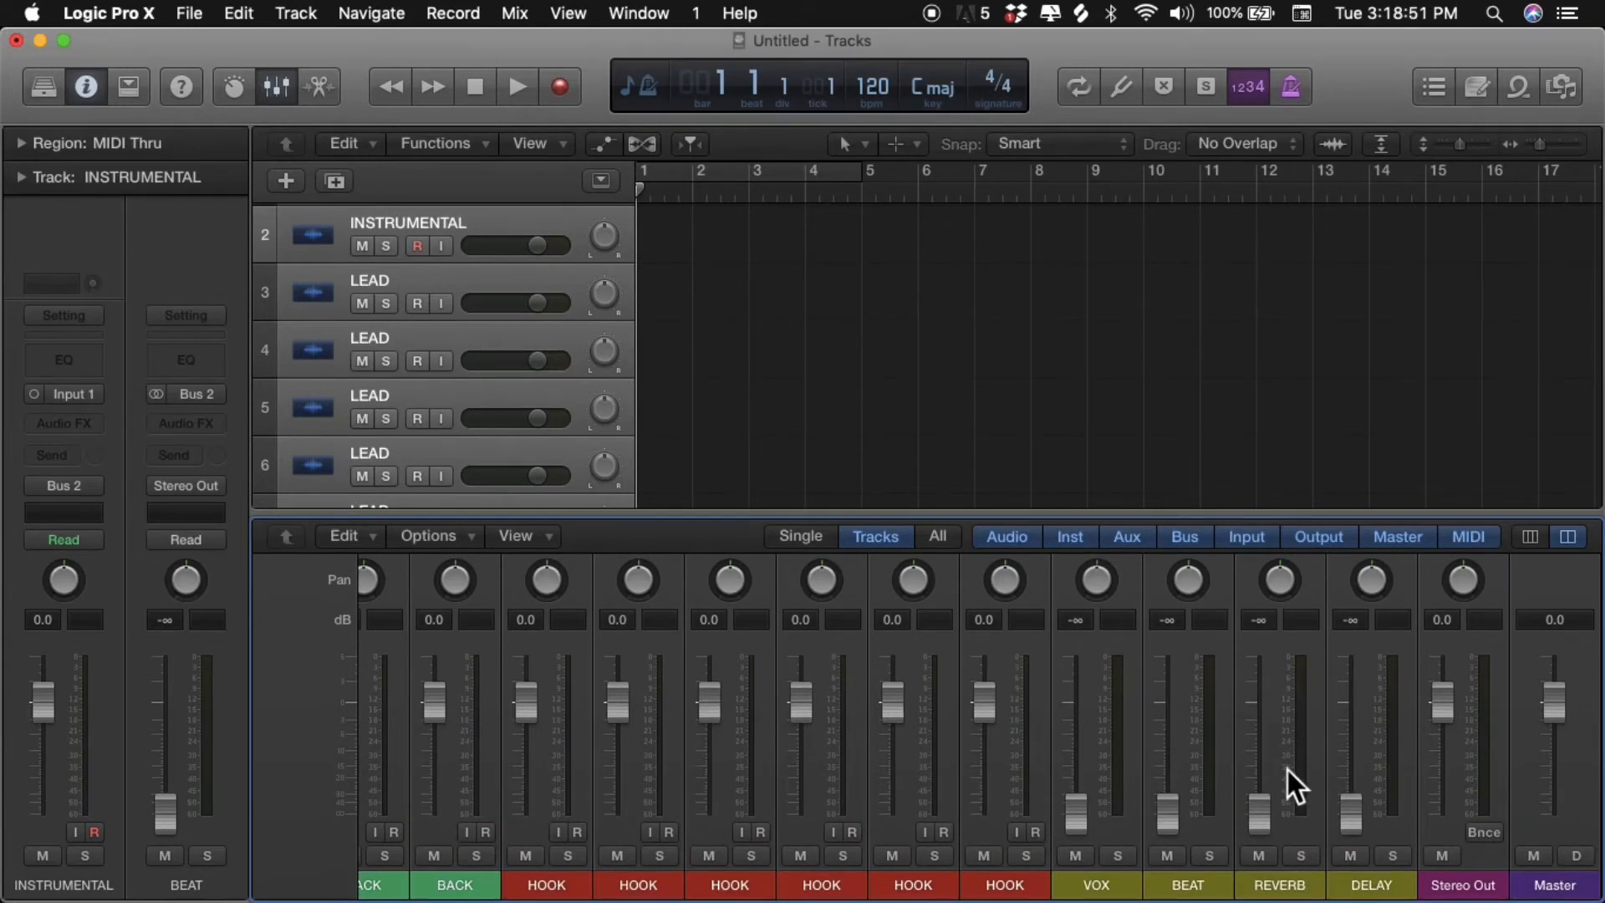
pyautogui.scroll(5, 1287, 771)
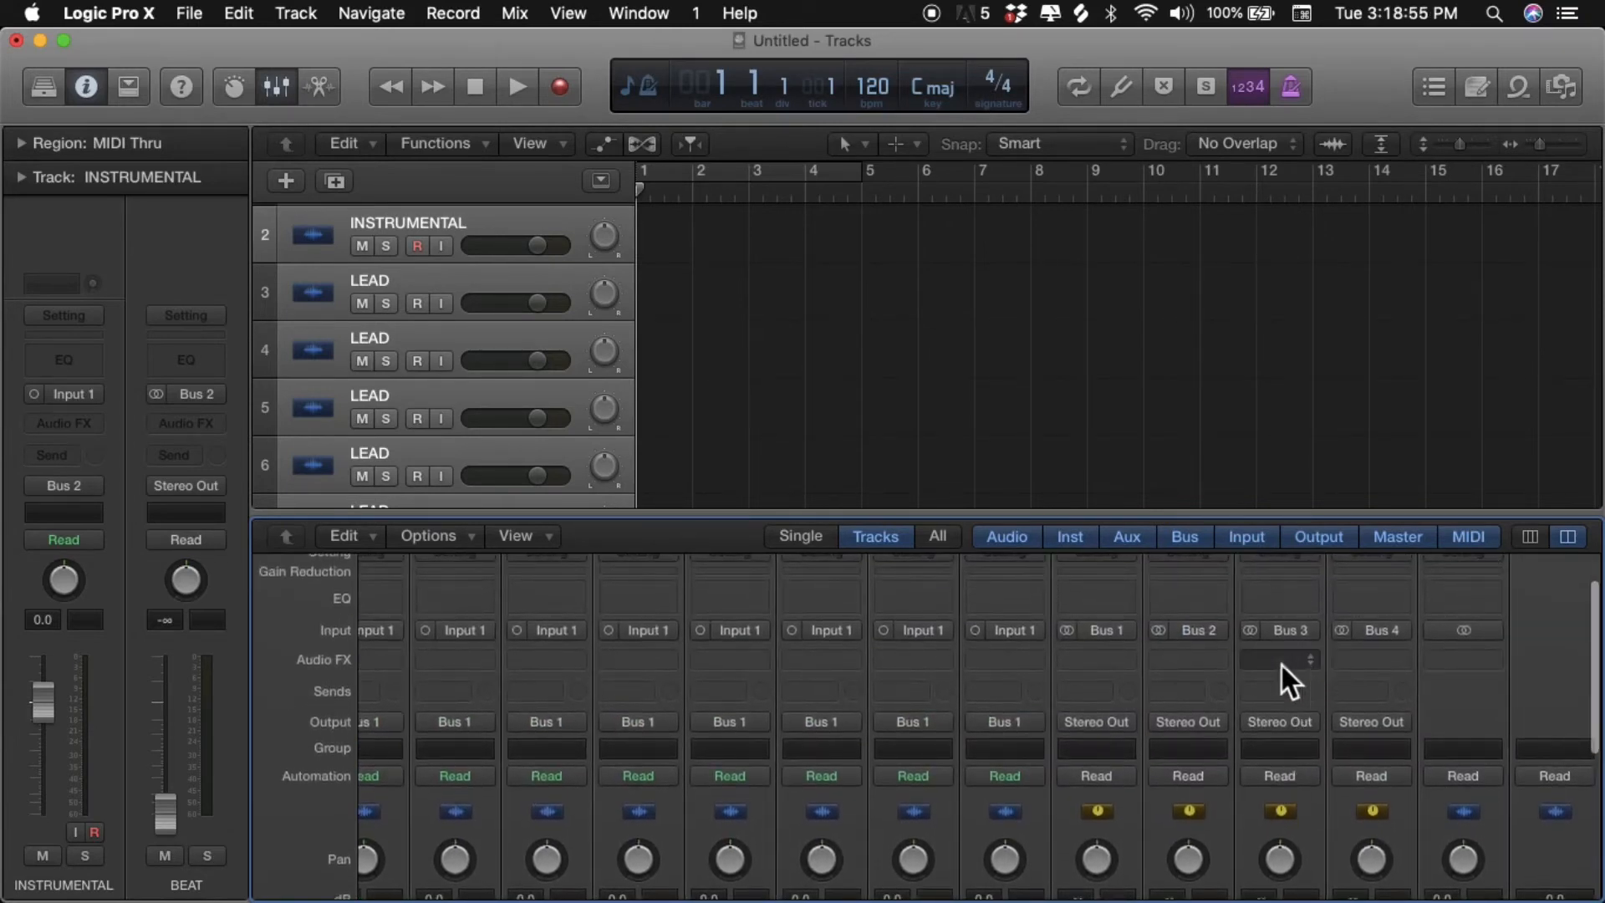
pyautogui.click(1105, 692)
pyautogui.moveTo(1102, 794)
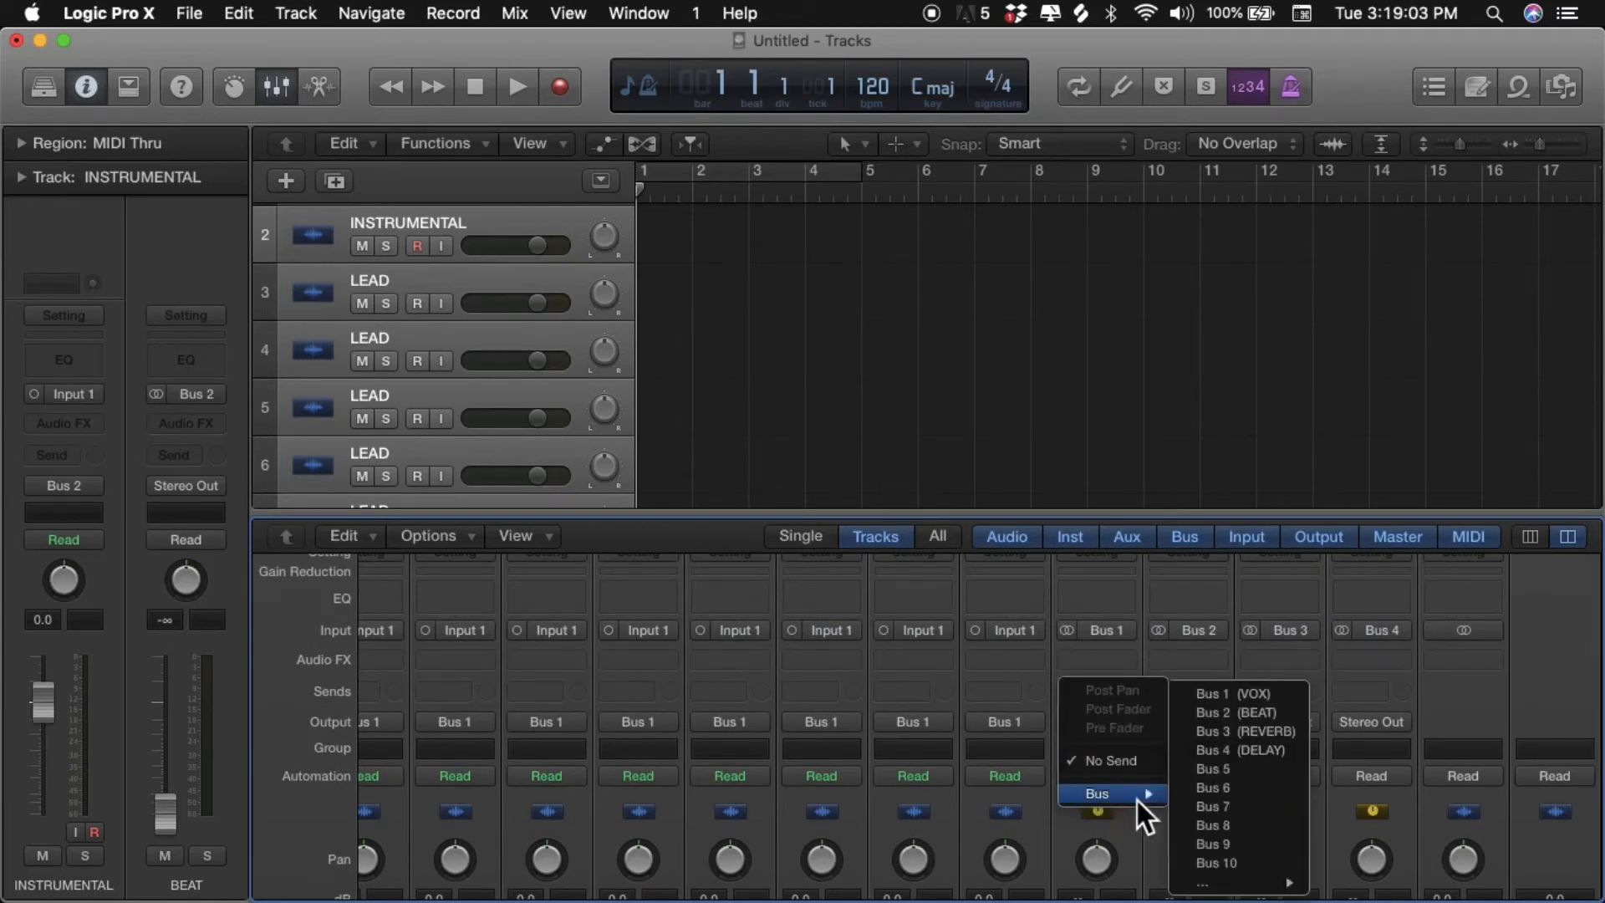
pyautogui.click(1229, 738)
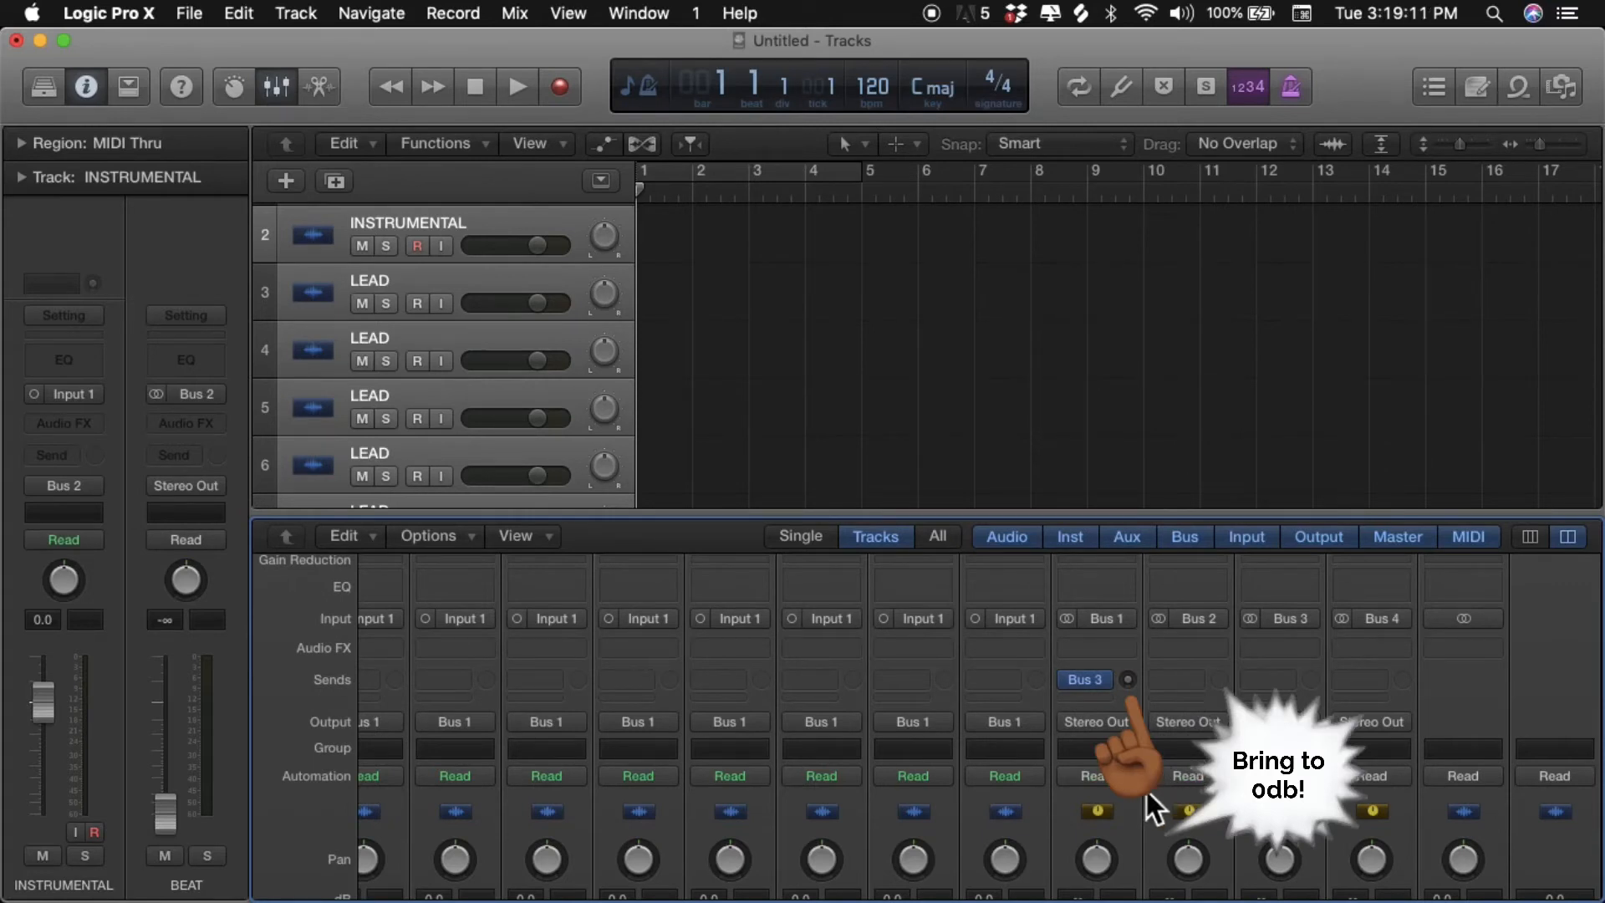
# - Route the output of the DELAY auxiliary channel to Bus 1 (VOX)
pyautogui.scroll(-6, 1145, 748)
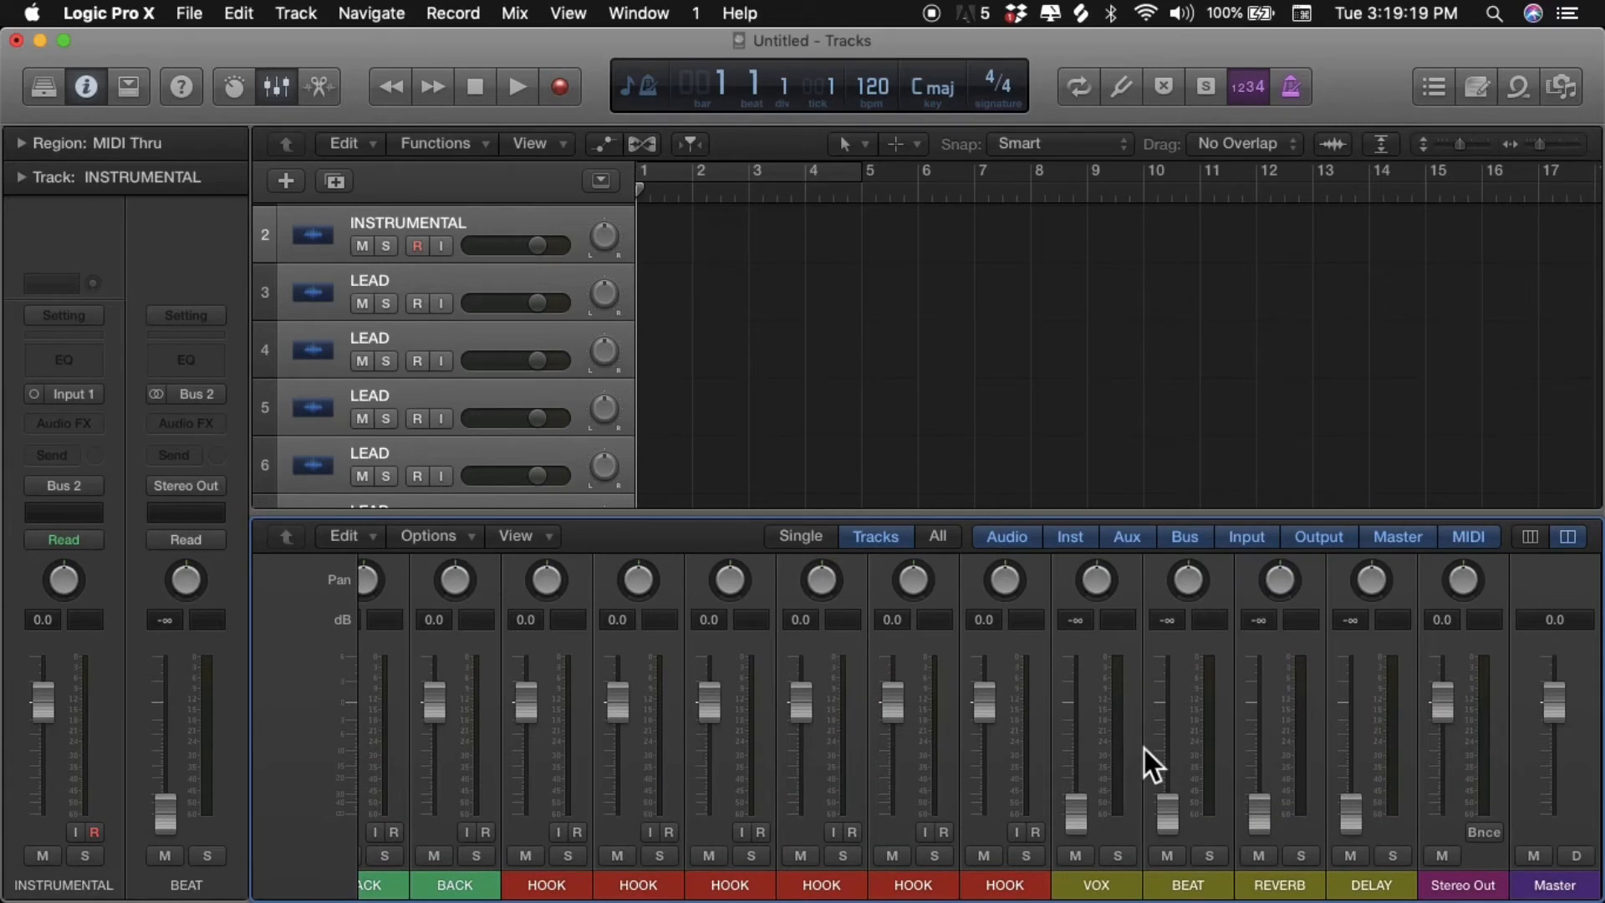
pyautogui.scroll(5, 1144, 749)
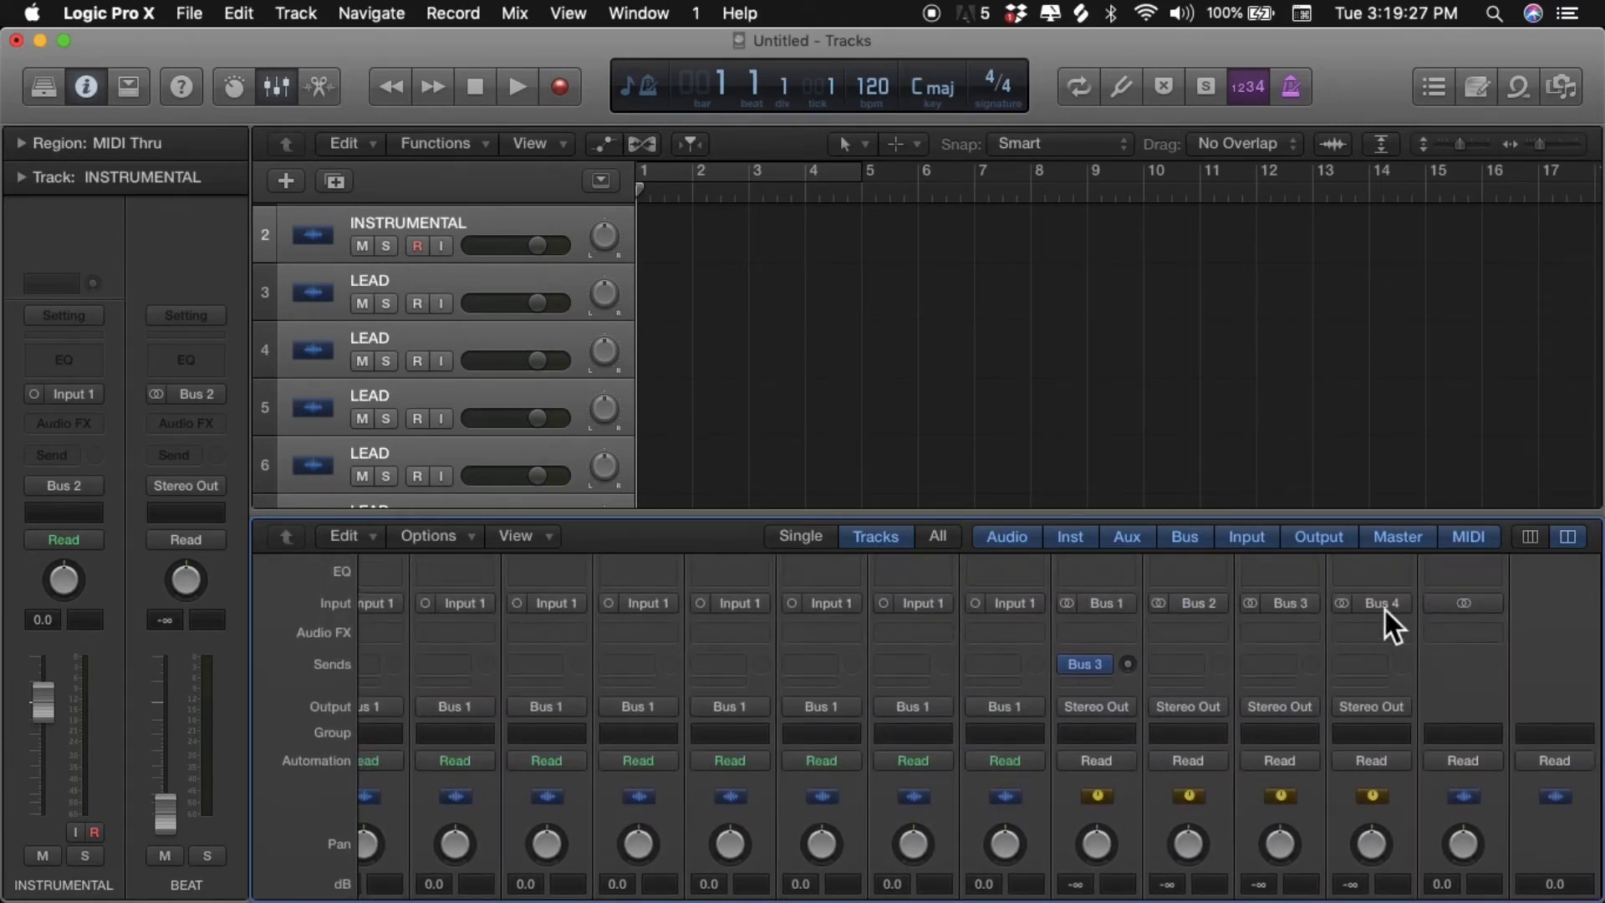
pyautogui.click(1379, 711)
pyautogui.moveTo(1383, 791)
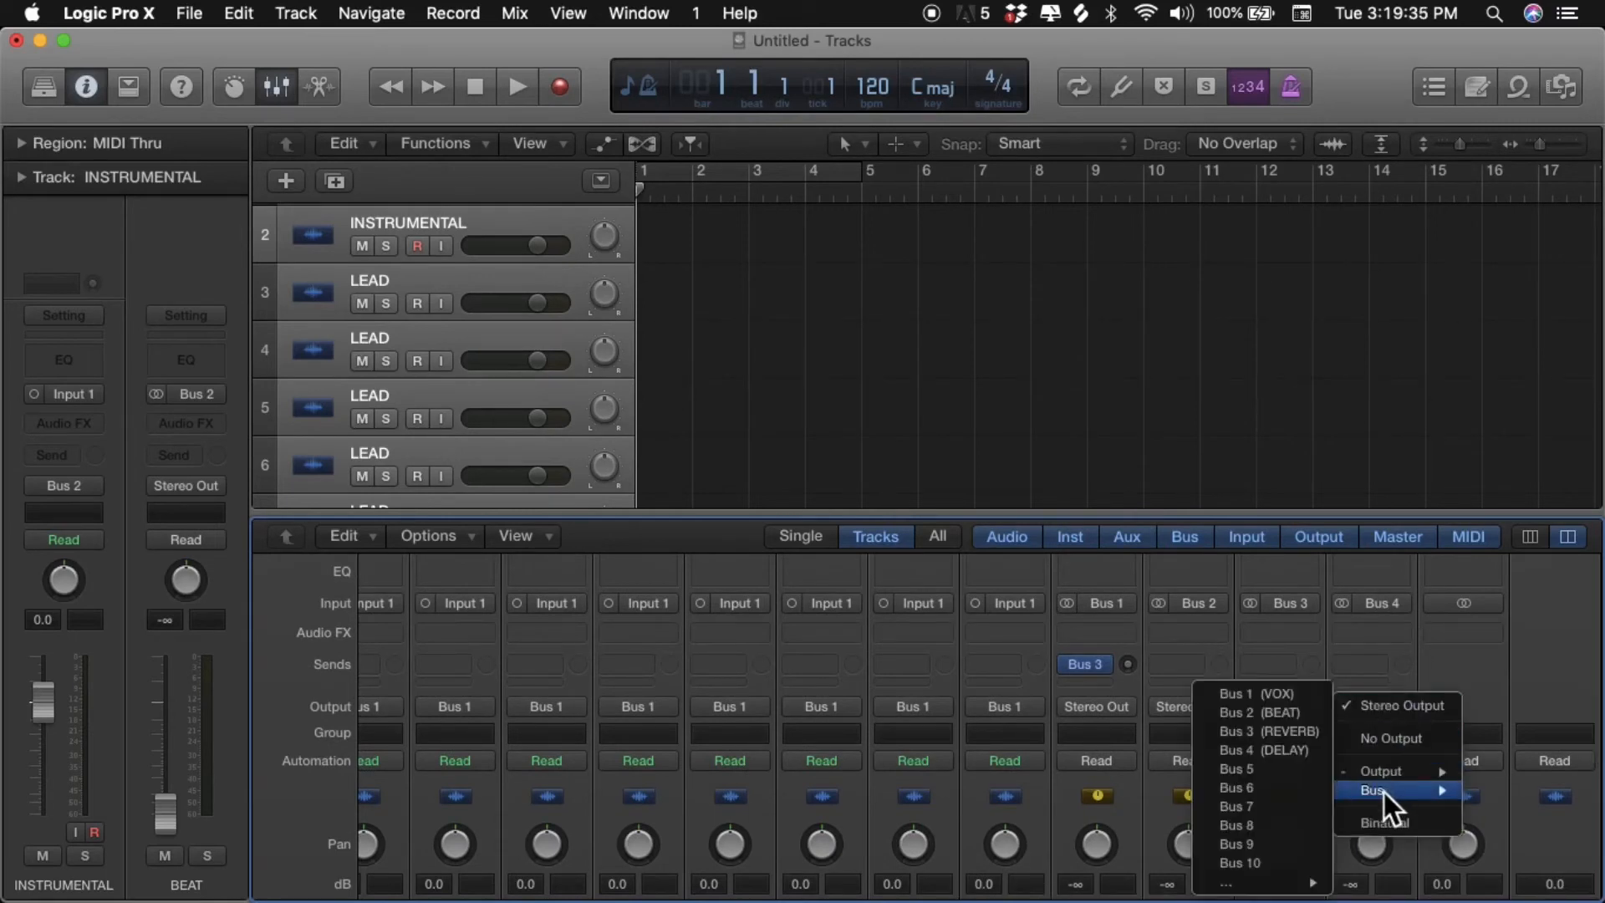
pyautogui.click(1300, 697)
# - Insert a stereo Channel EQ on the VOX auxiliary channel and close its plug-in window
pyautogui.scroll(-2, 1327, 693)
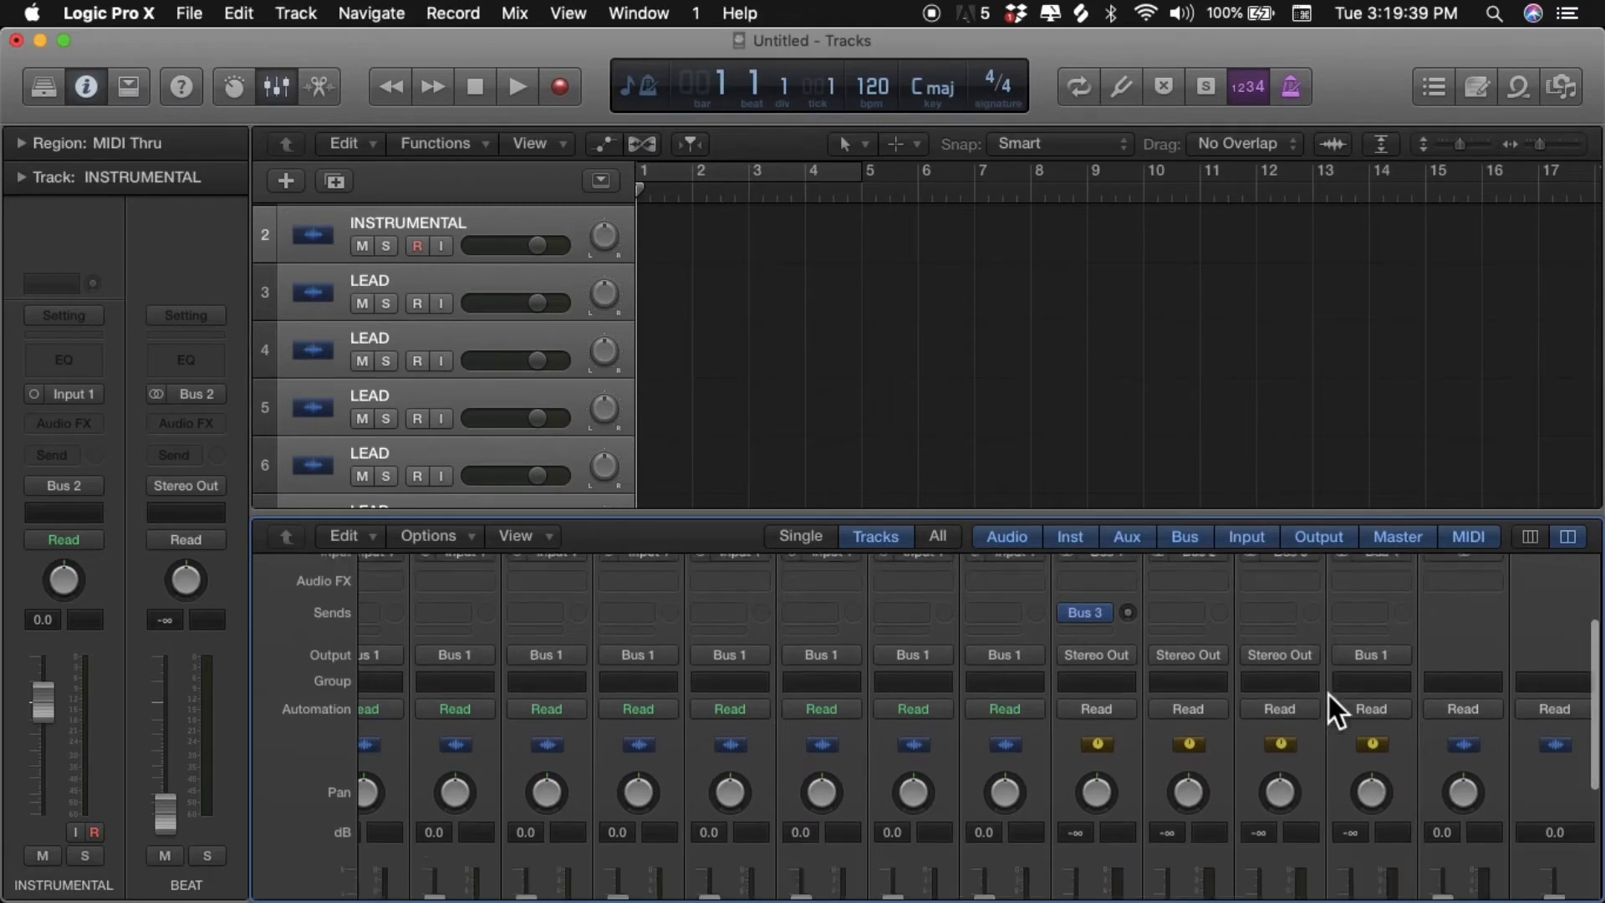
pyautogui.scroll(-2, 1327, 693)
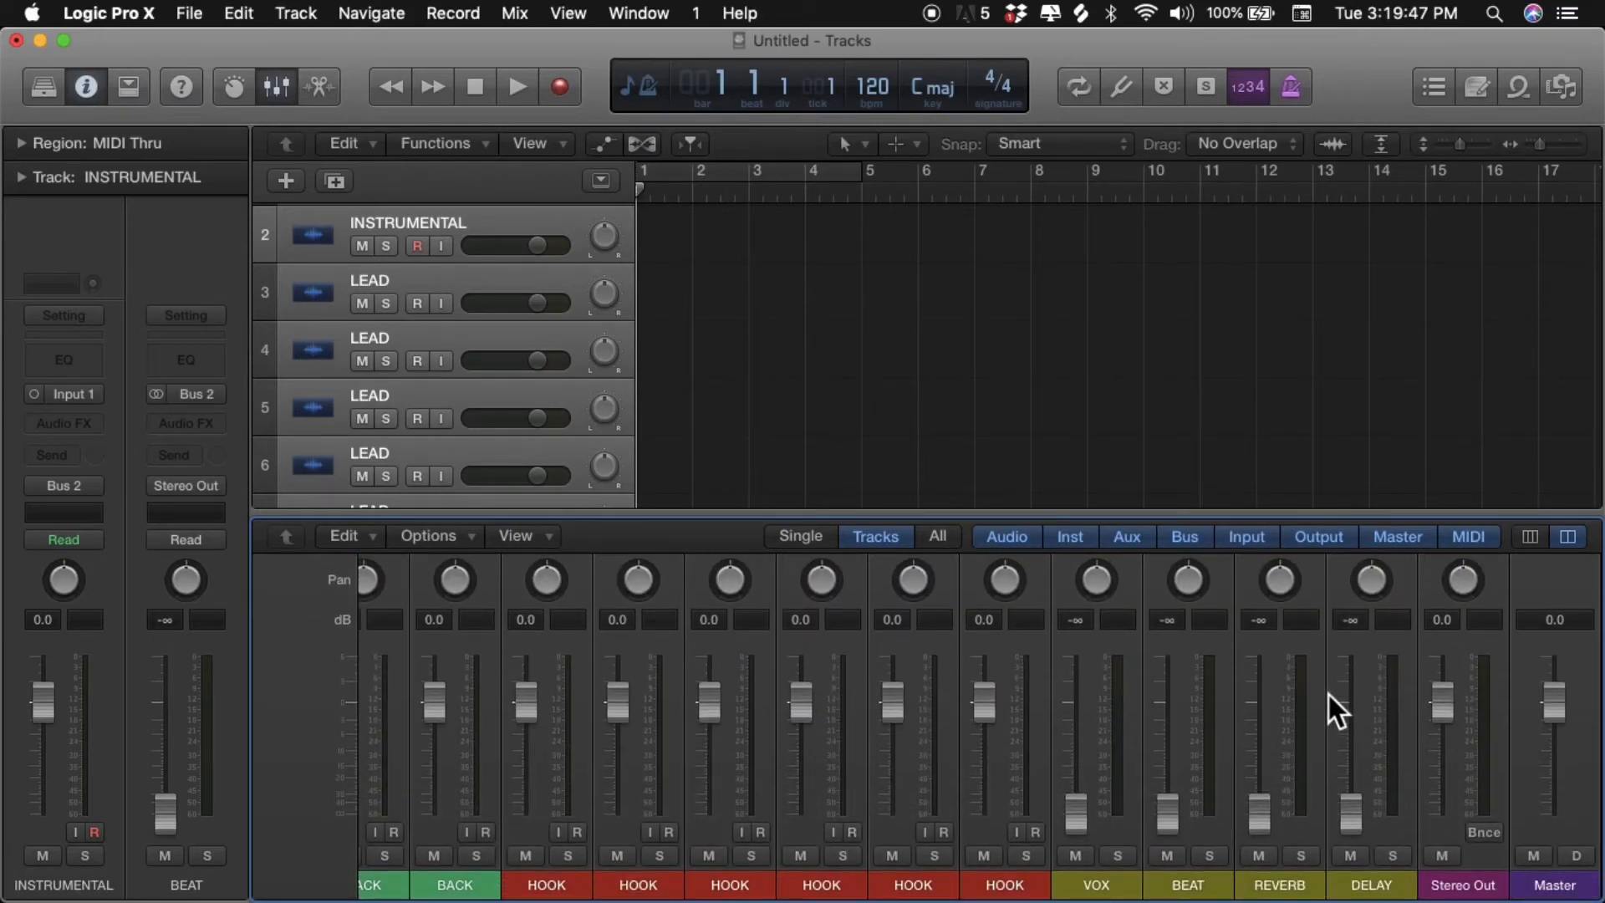
pyautogui.scroll(4, 1328, 693)
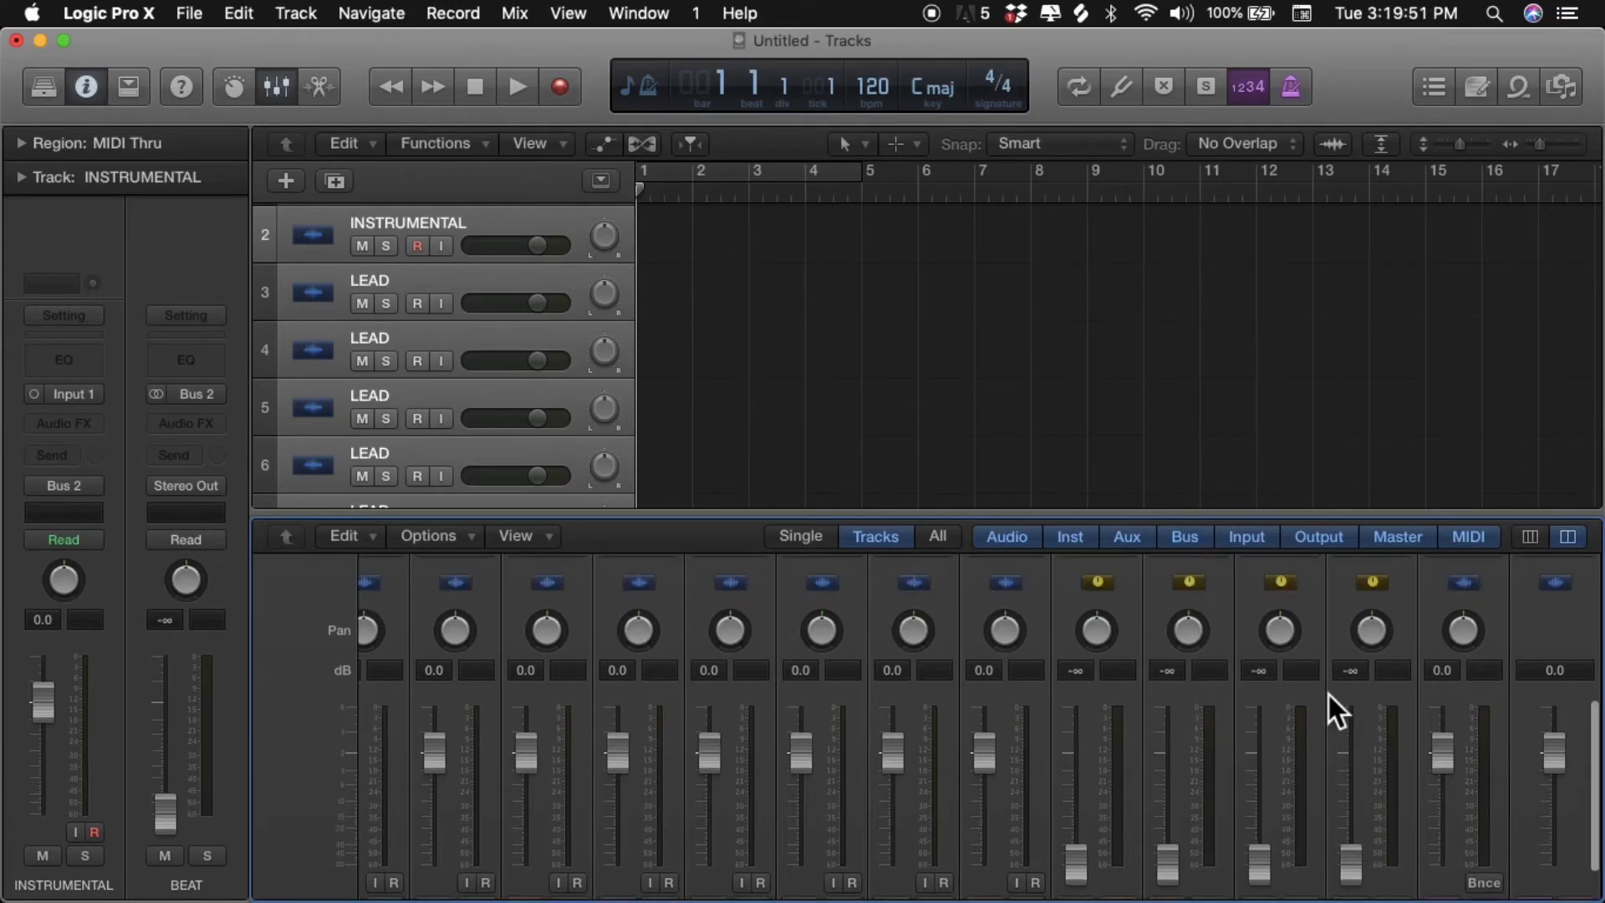
pyautogui.scroll(-1, 1254, 685)
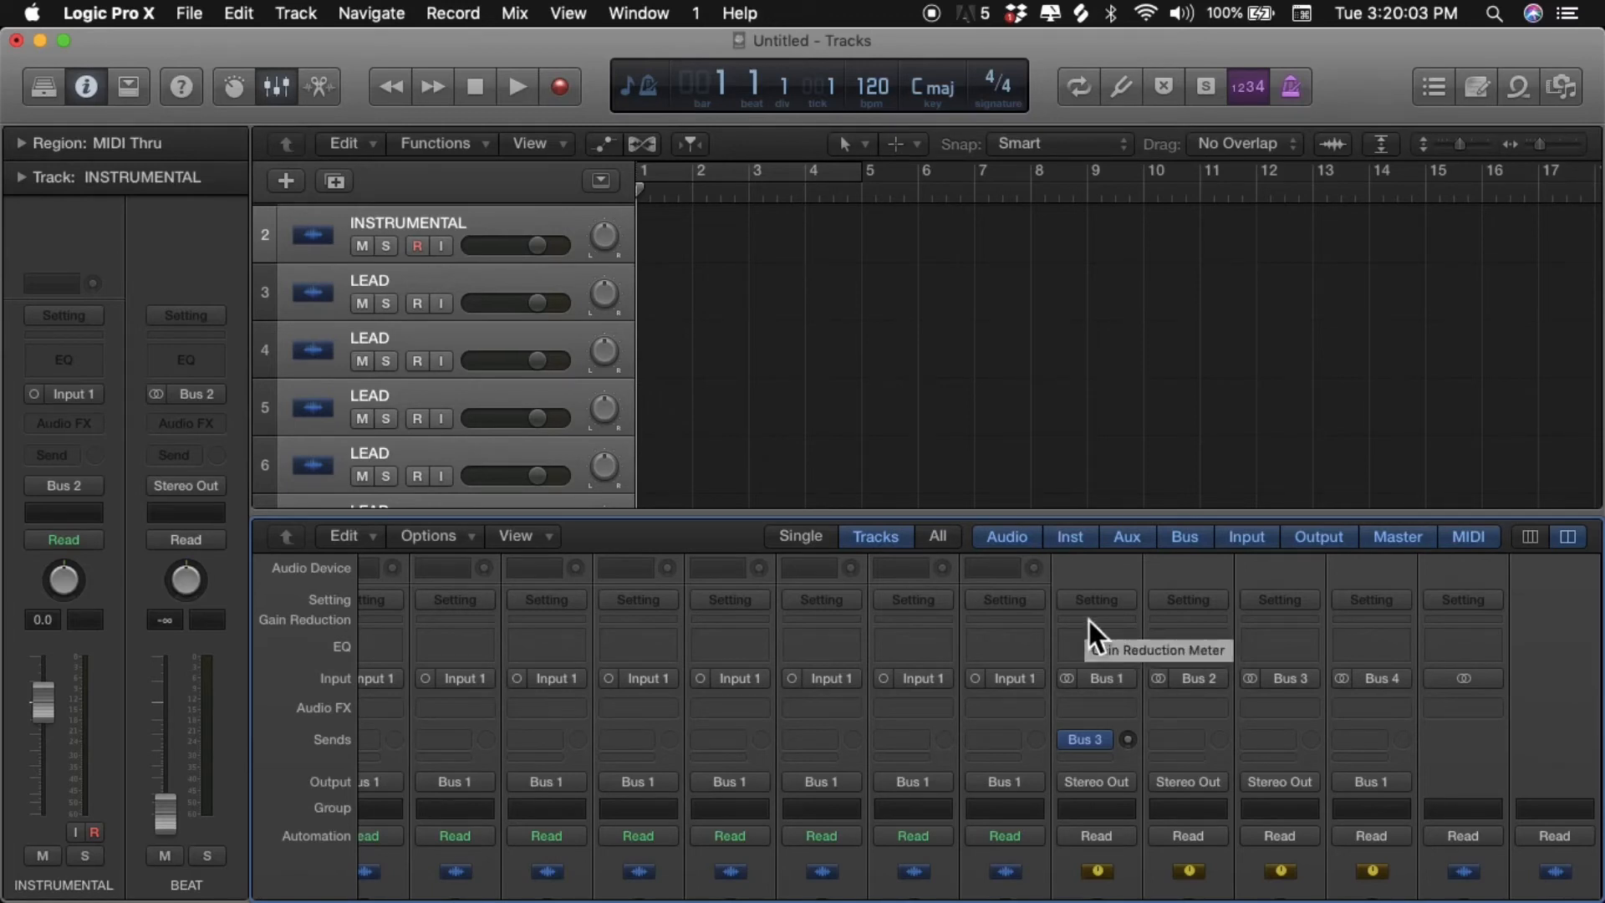
pyautogui.click(1080, 711)
pyautogui.moveTo(1100, 778)
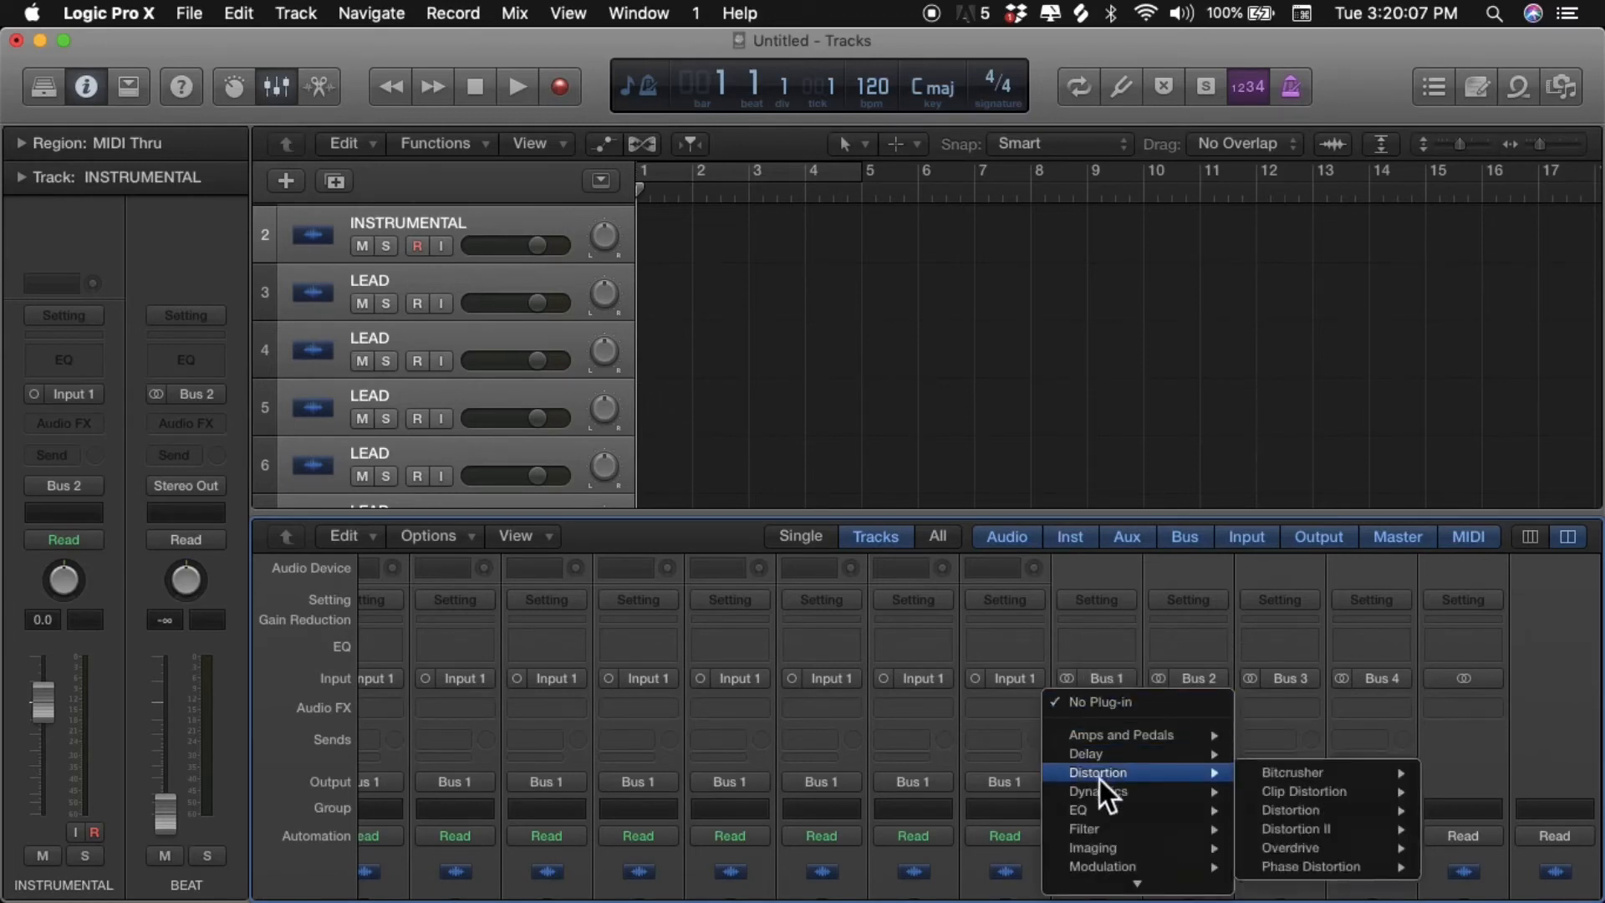
pyautogui.moveTo(1105, 812)
pyautogui.moveTo(1303, 811)
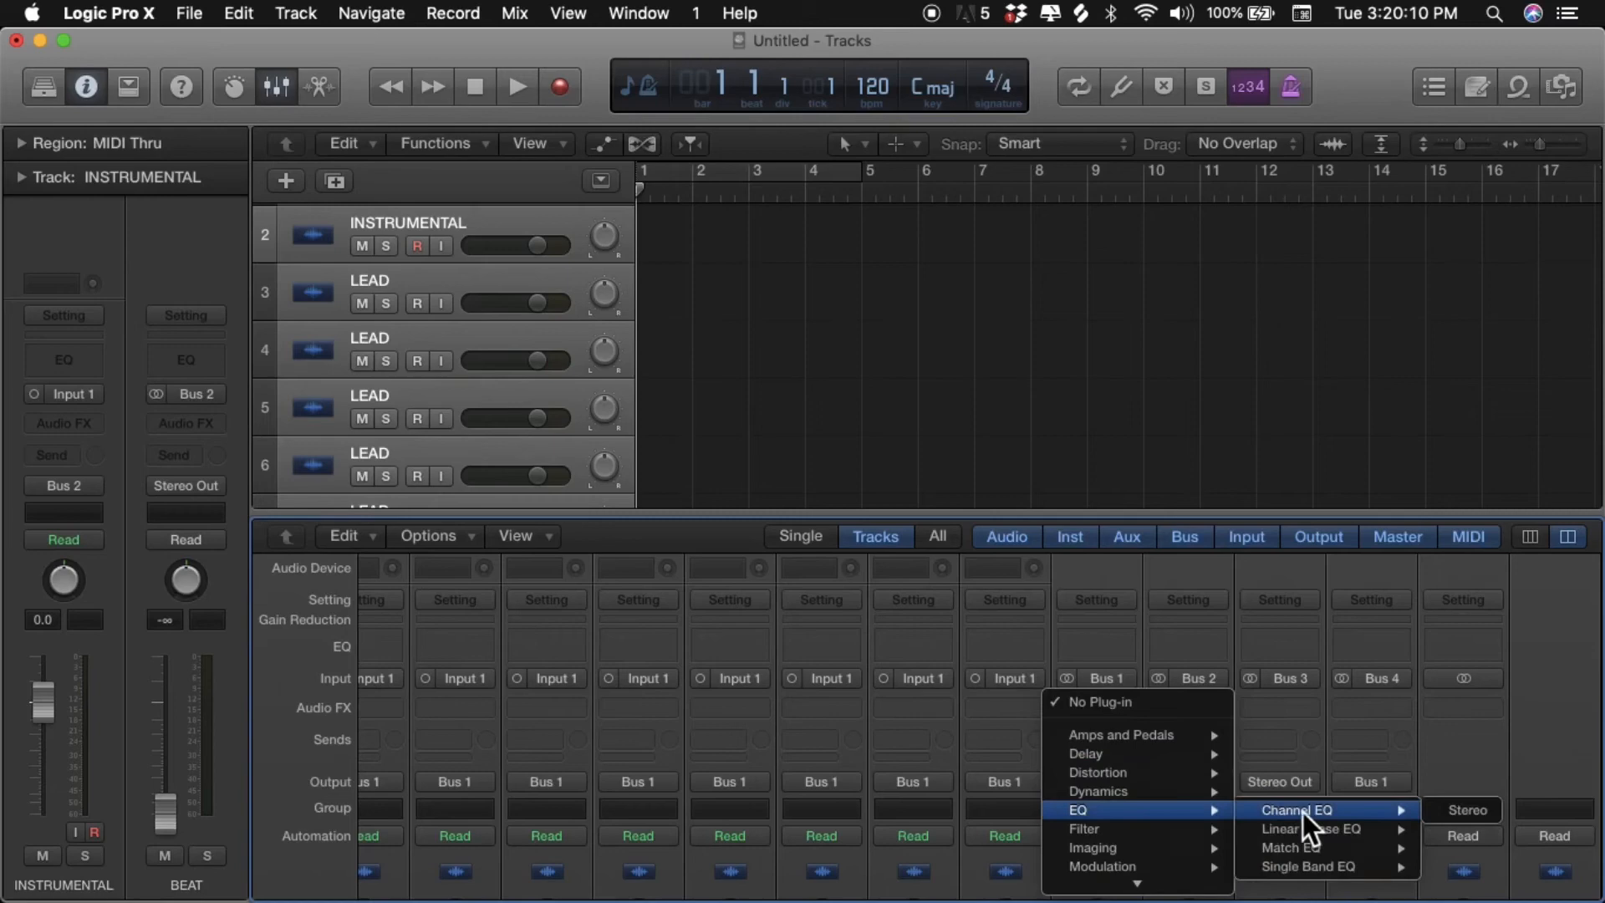
pyautogui.click(1455, 812)
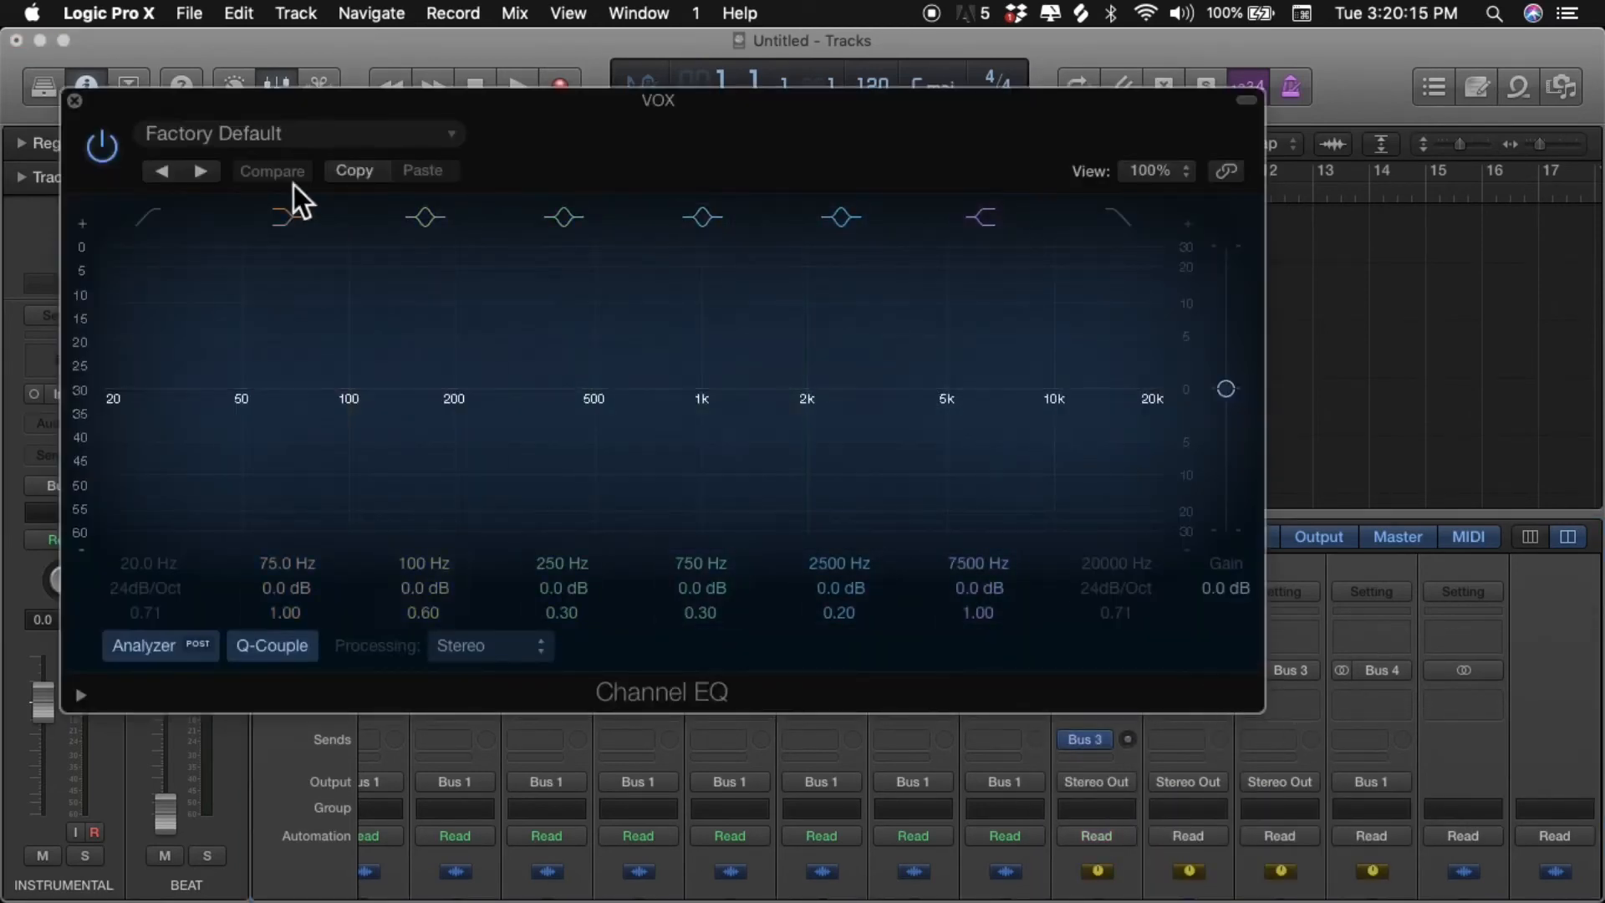
pyautogui.click(74, 102)
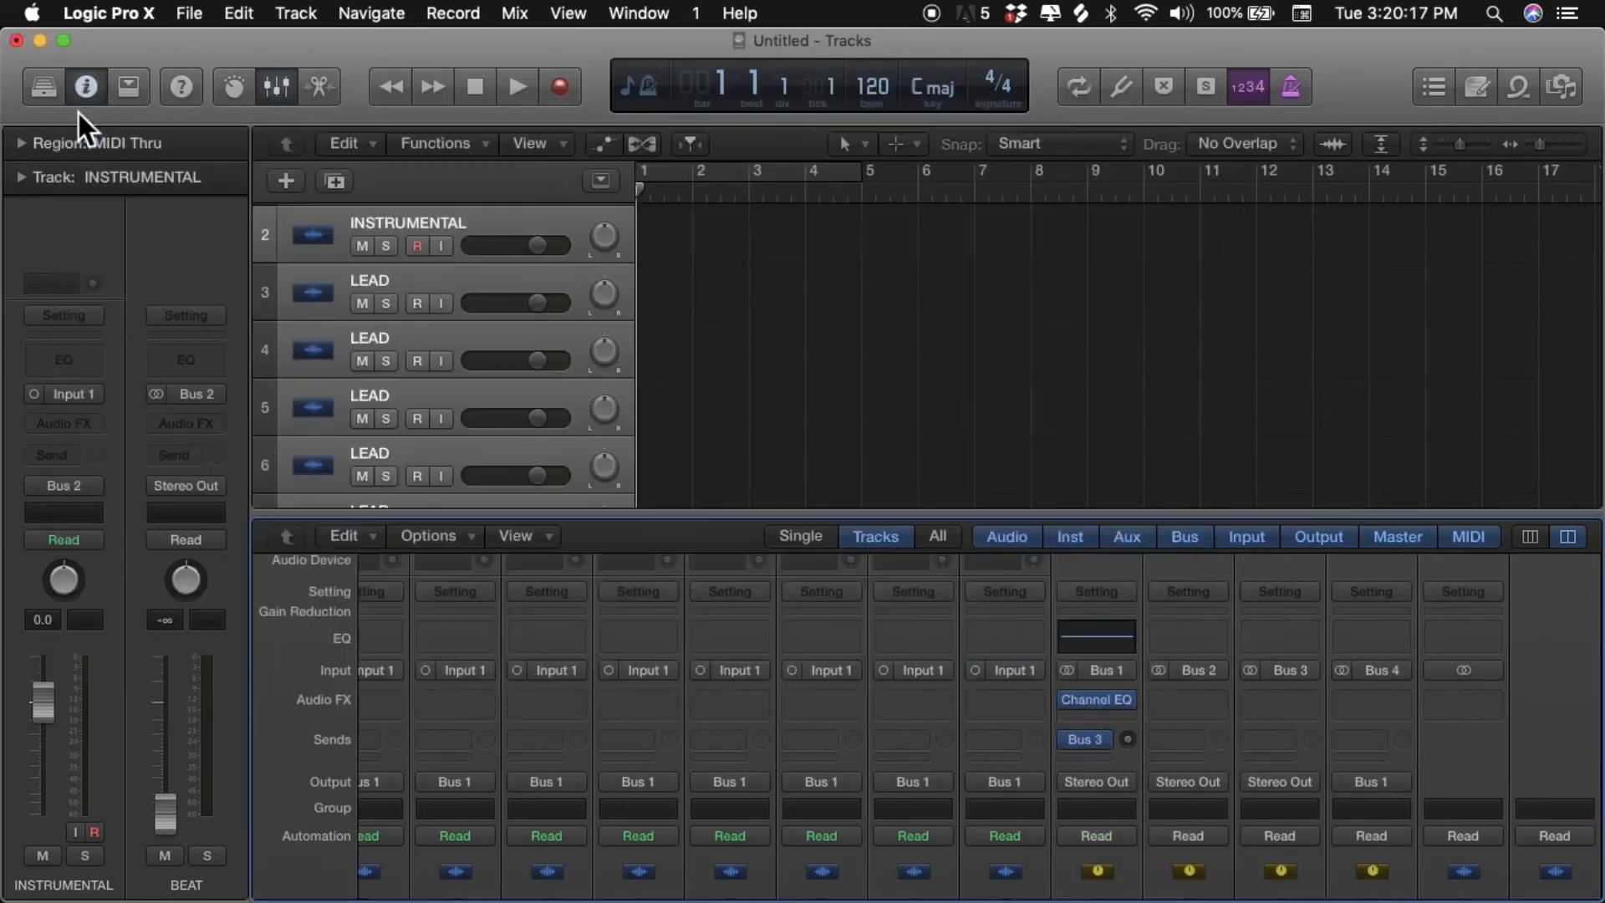
# - Insert a Compressor from the Dynamics effects below the Channel EQ on the VOX auxiliary channel
pyautogui.click(1094, 759)
pyautogui.click(1117, 718)
pyautogui.click(1097, 716)
pyautogui.moveTo(1112, 803)
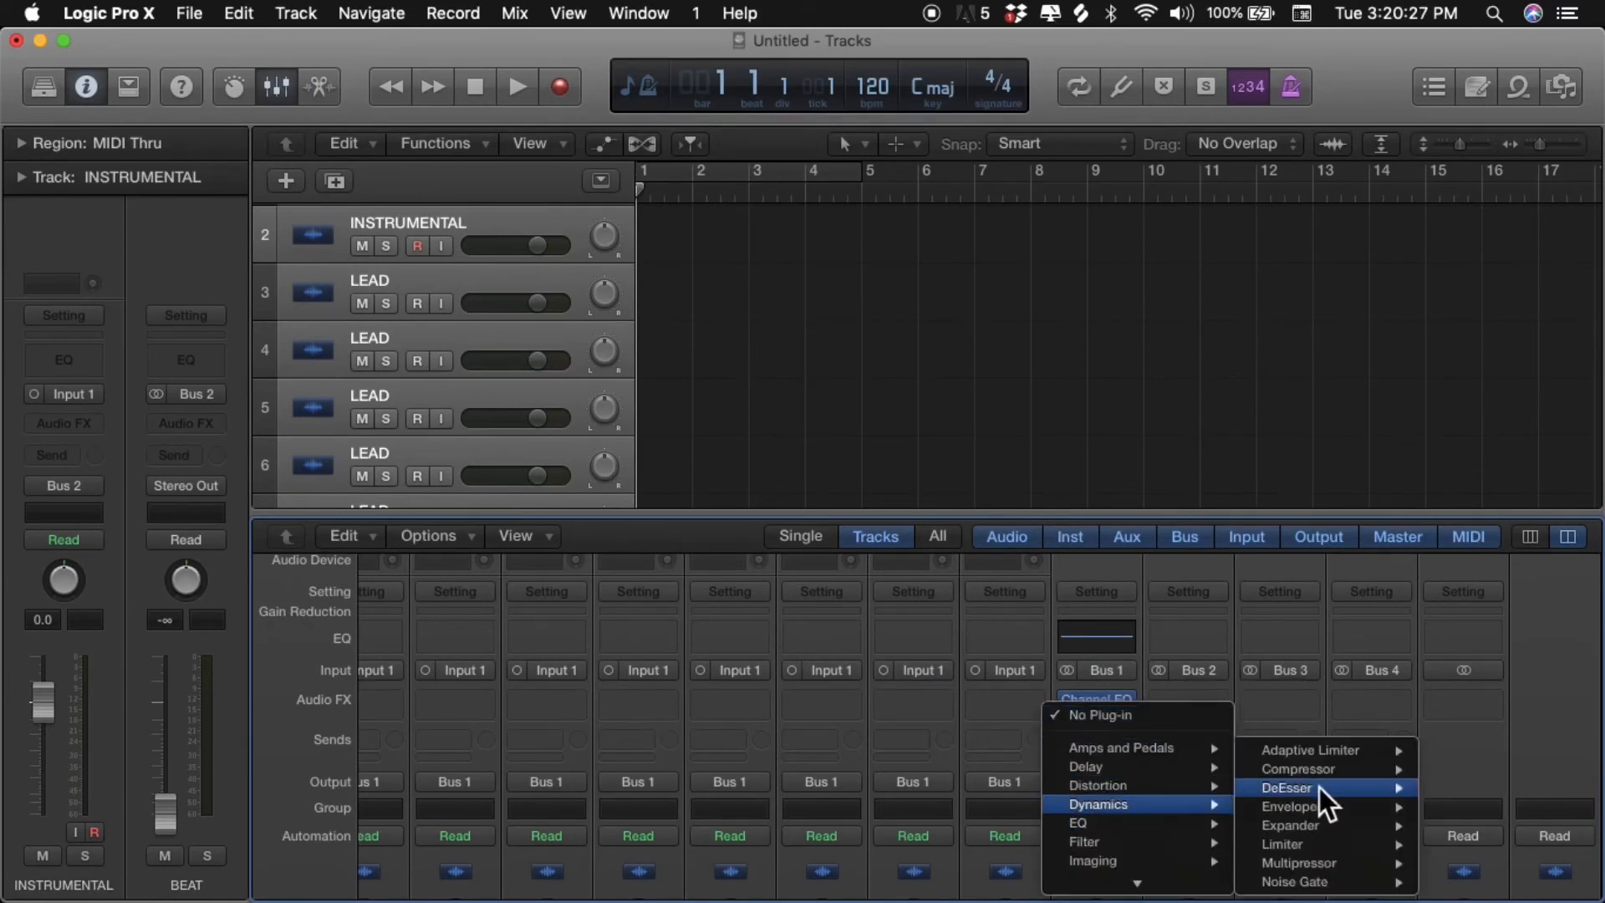
pyautogui.moveTo(1338, 768)
pyautogui.click(1459, 774)
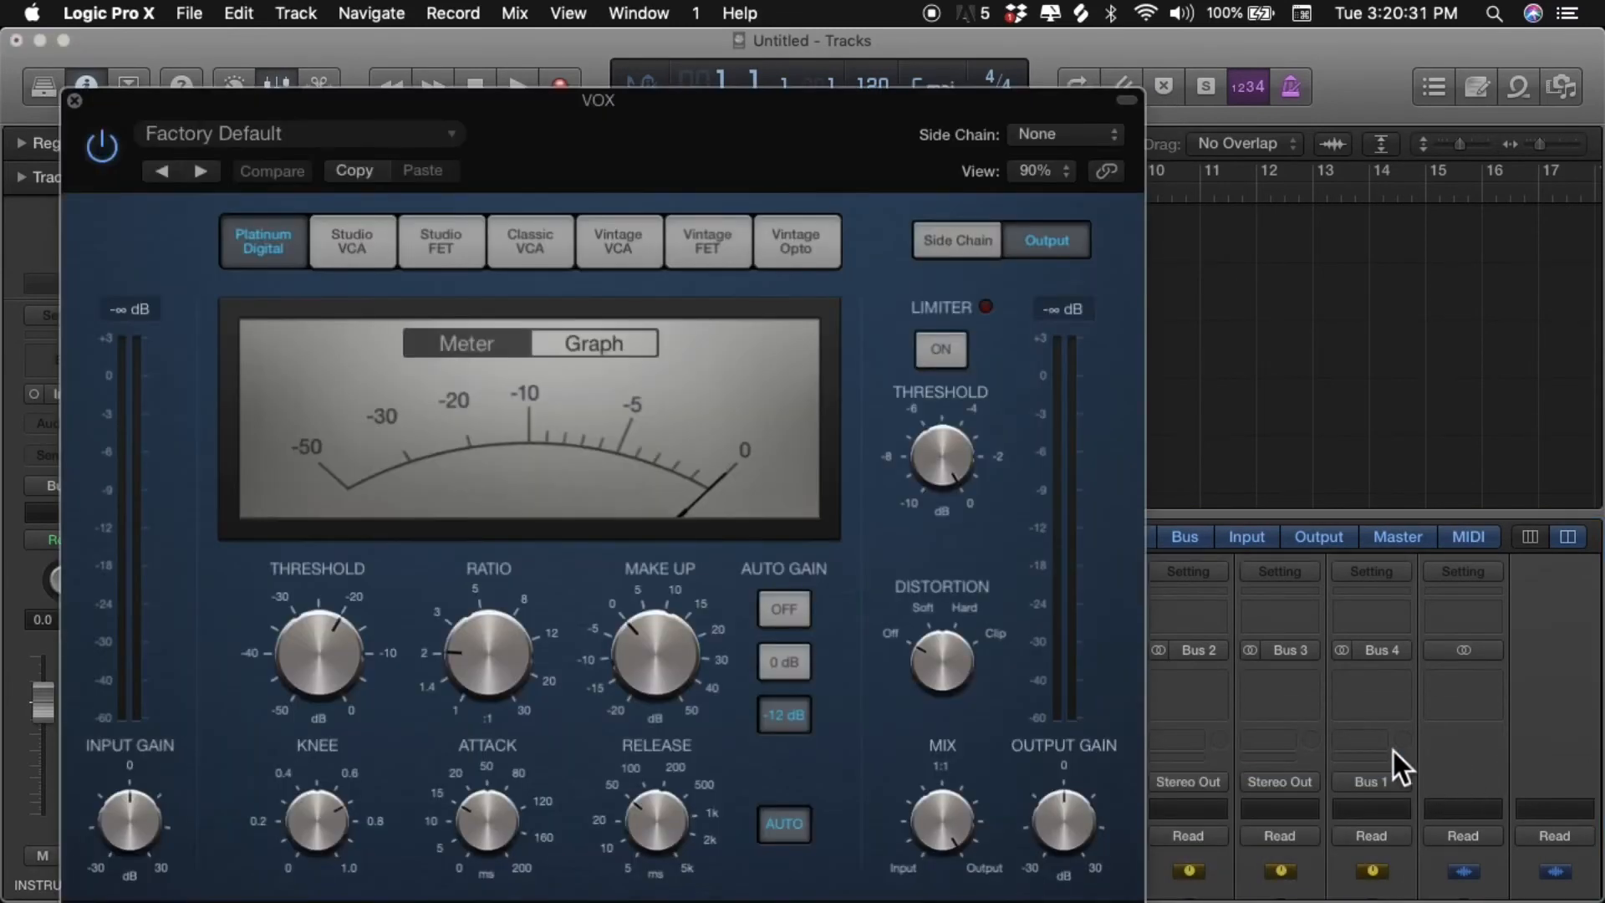
# - Close the Compressor window and insert a stereo PlatinumVerb from the Reverb effects on the REVERB auxiliary channel
pyautogui.click(74, 102)
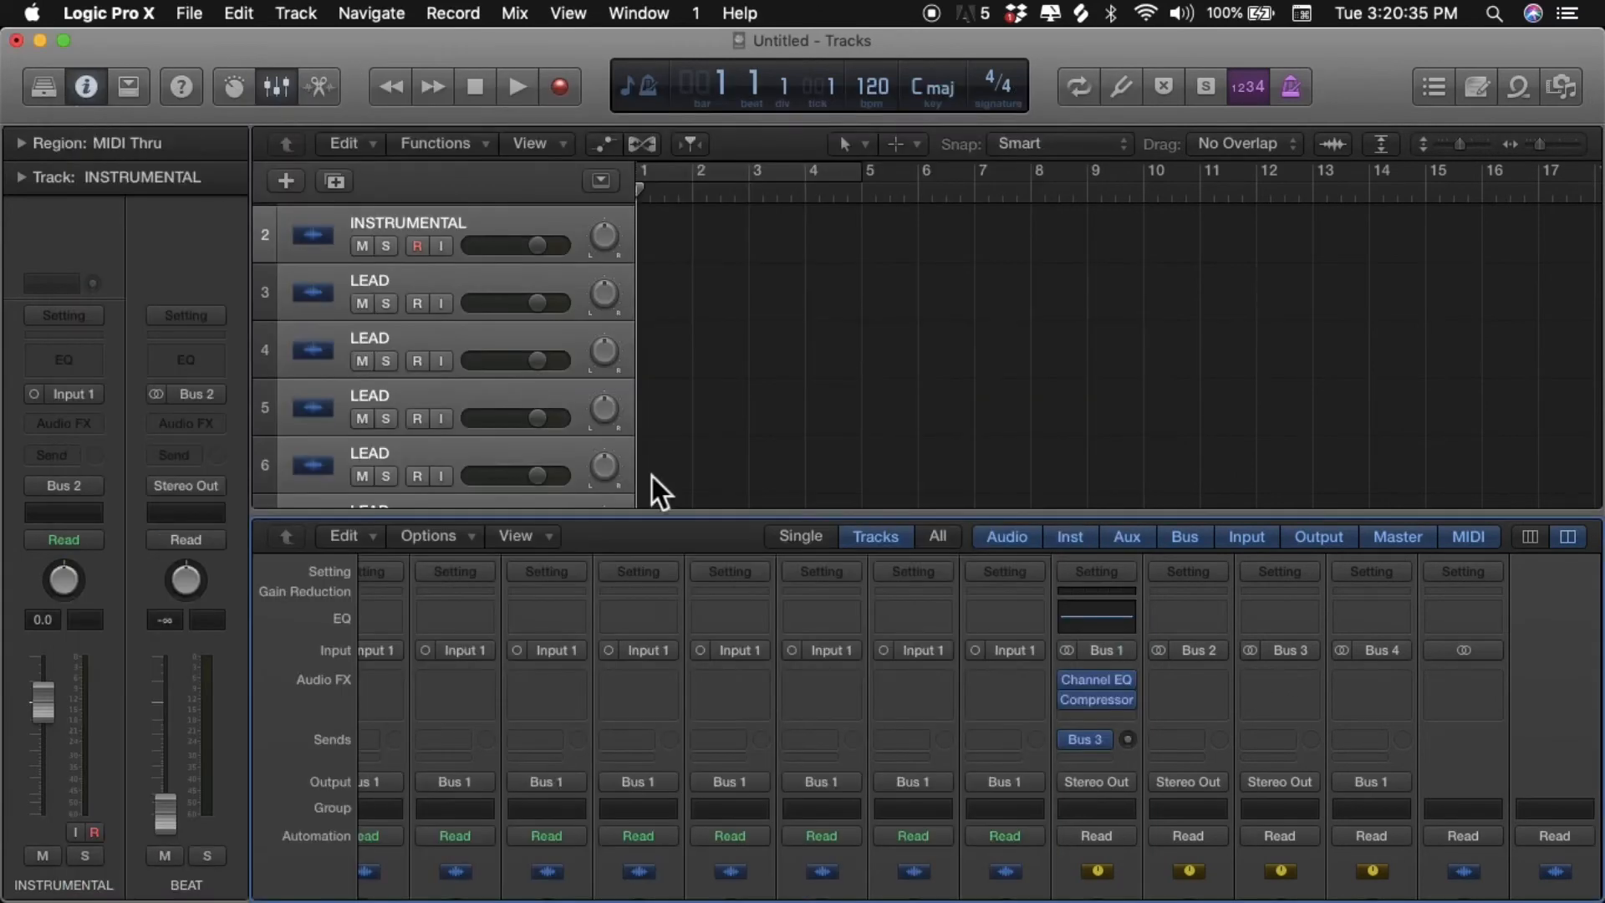
pyautogui.scroll(-10, 1052, 663)
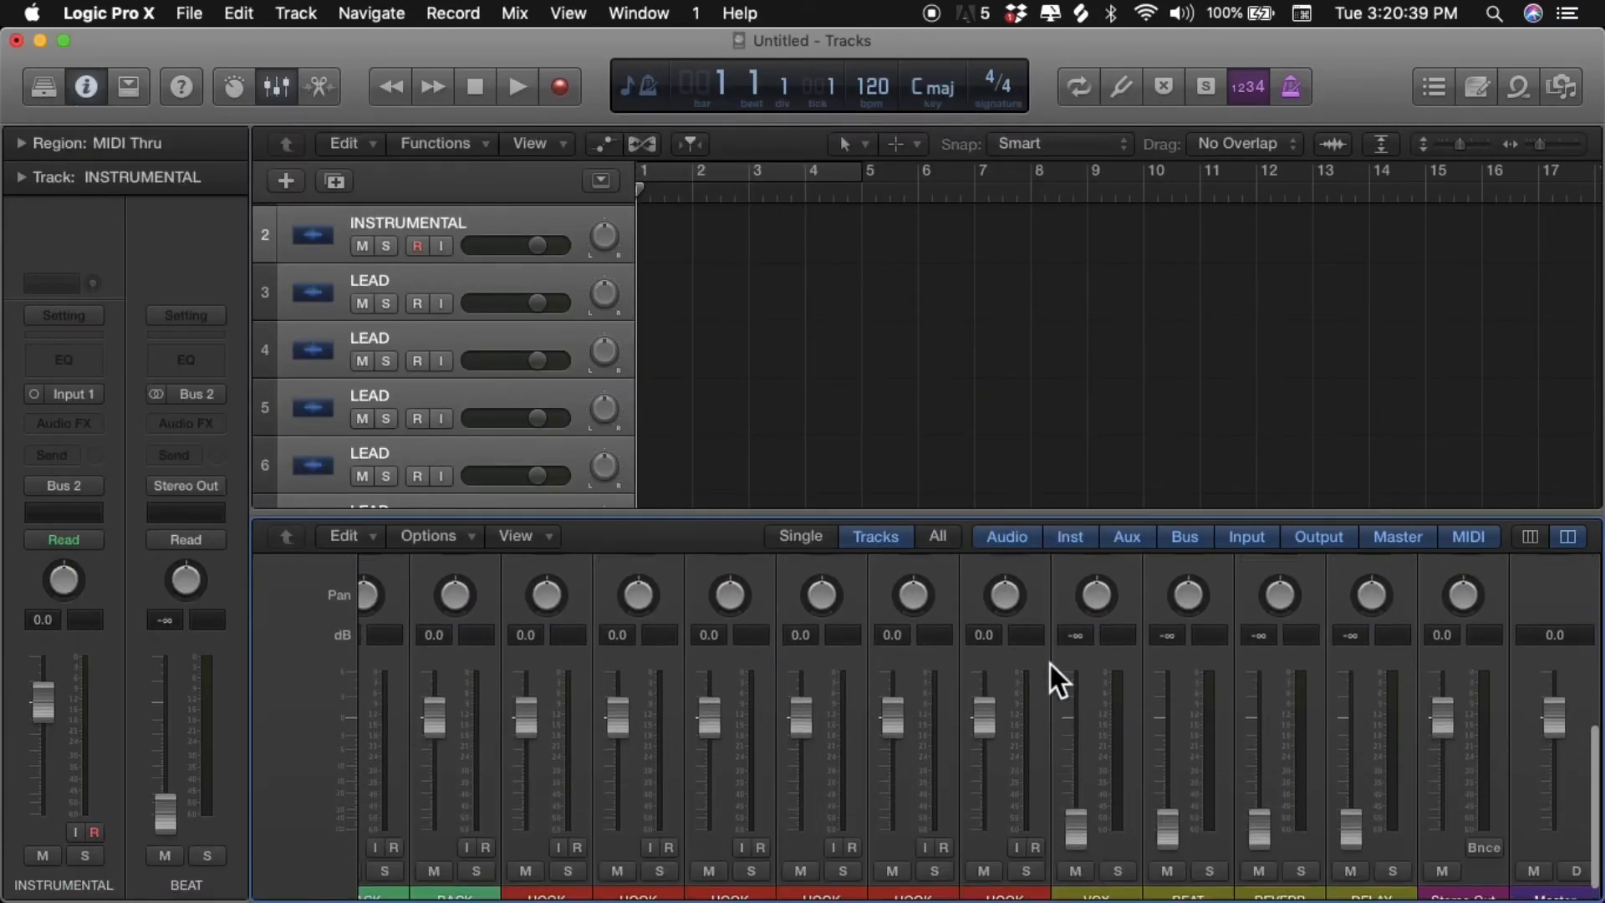
pyautogui.scroll(5, 1050, 664)
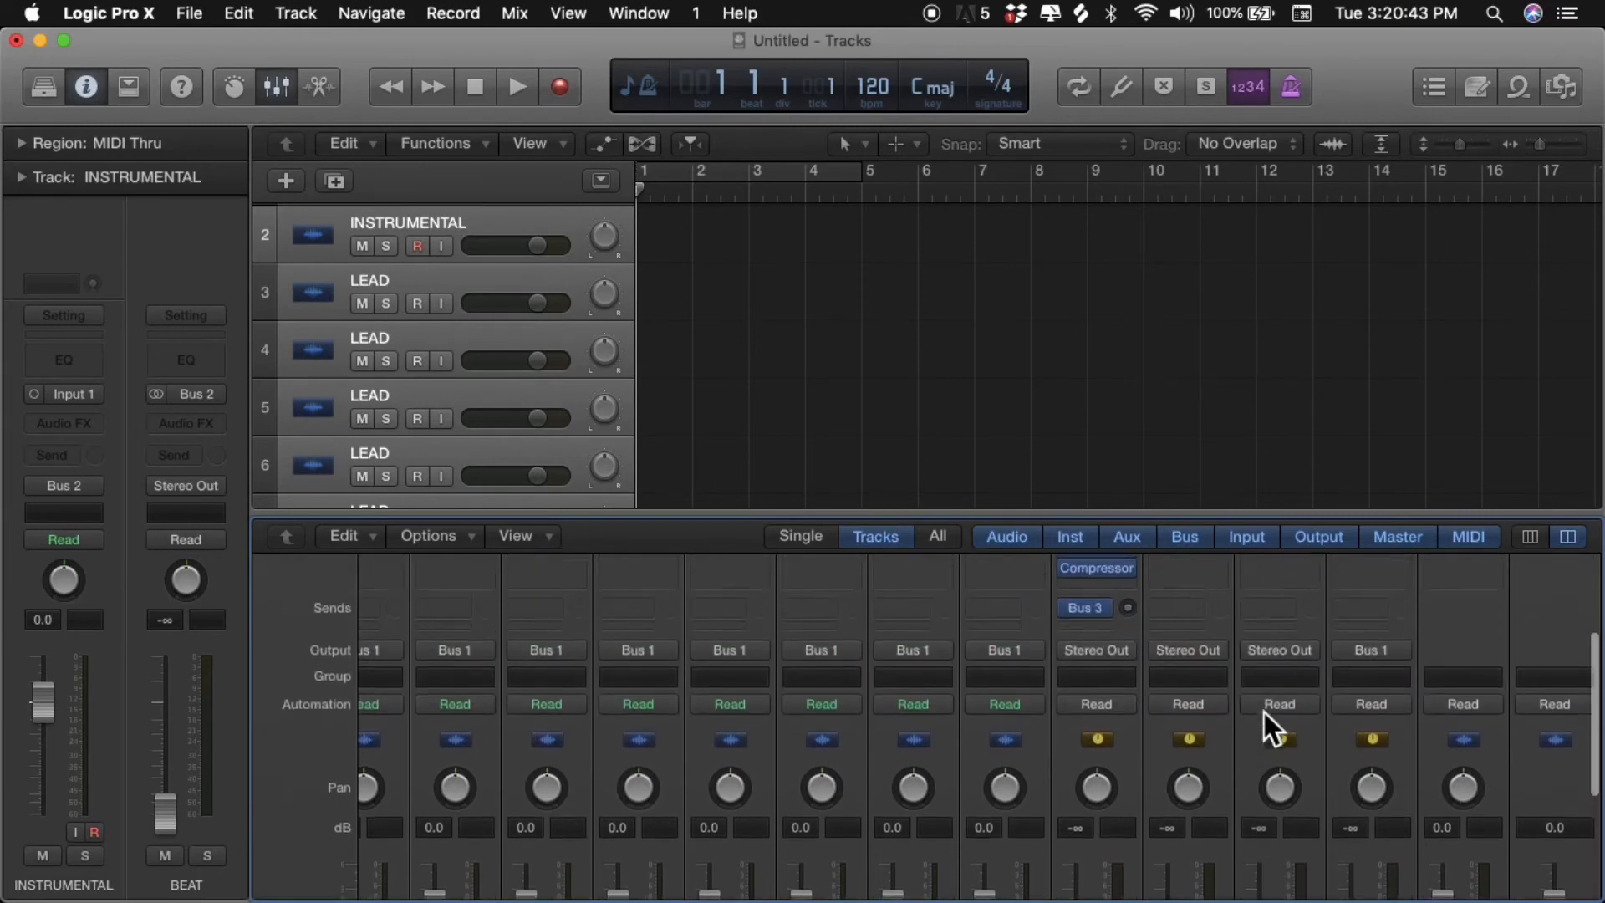
pyautogui.click(1273, 615)
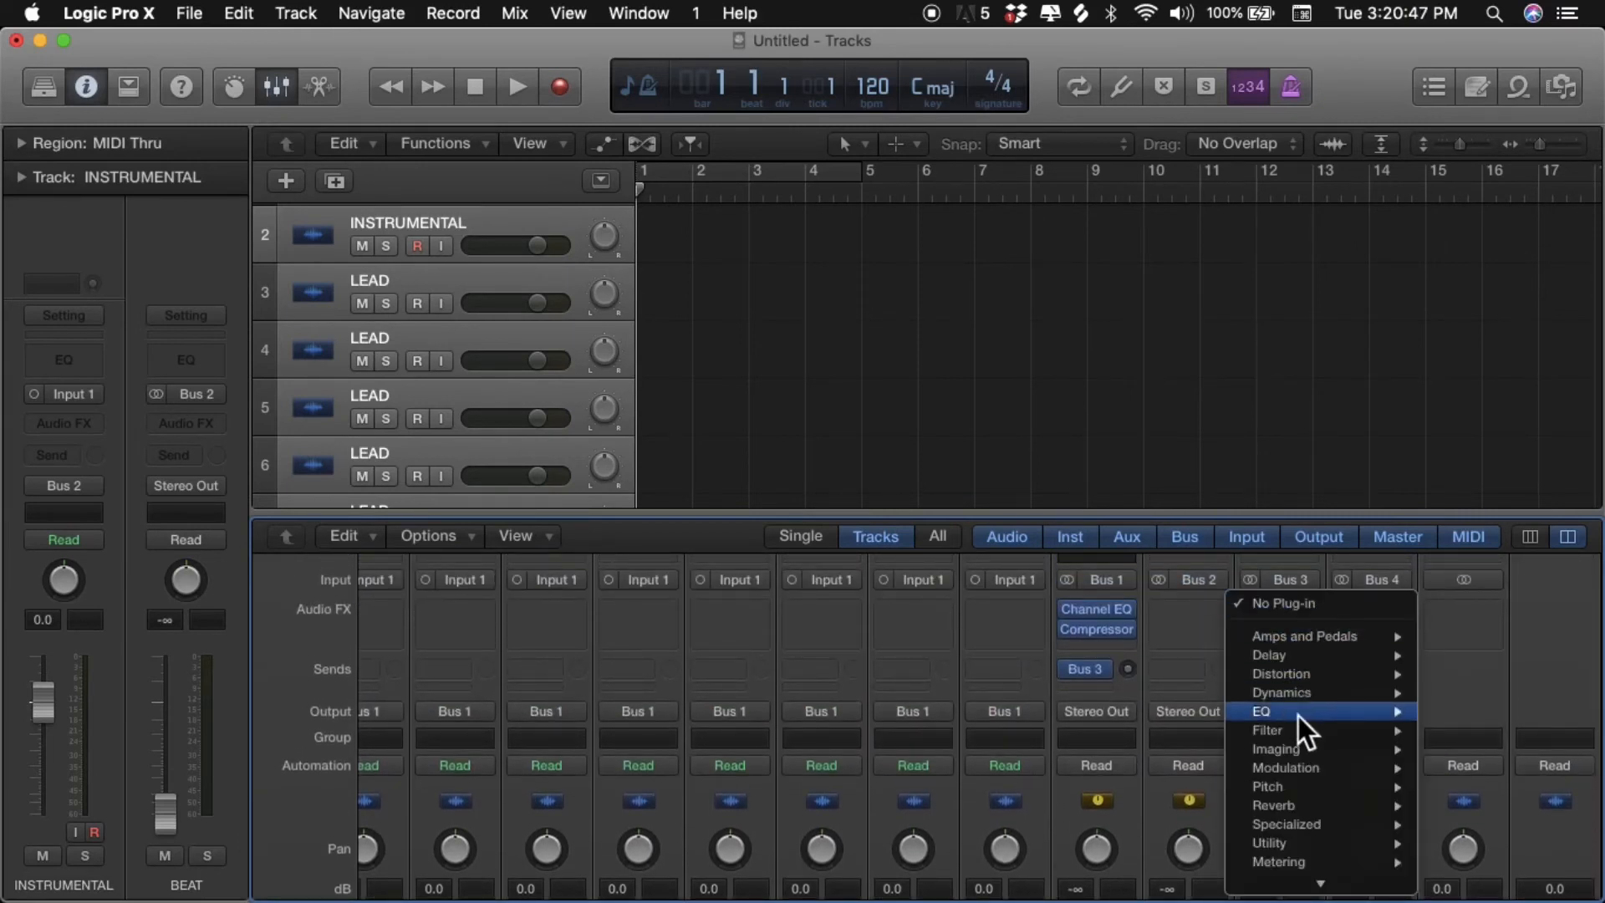
pyautogui.moveTo(1299, 804)
pyautogui.moveTo(1185, 824)
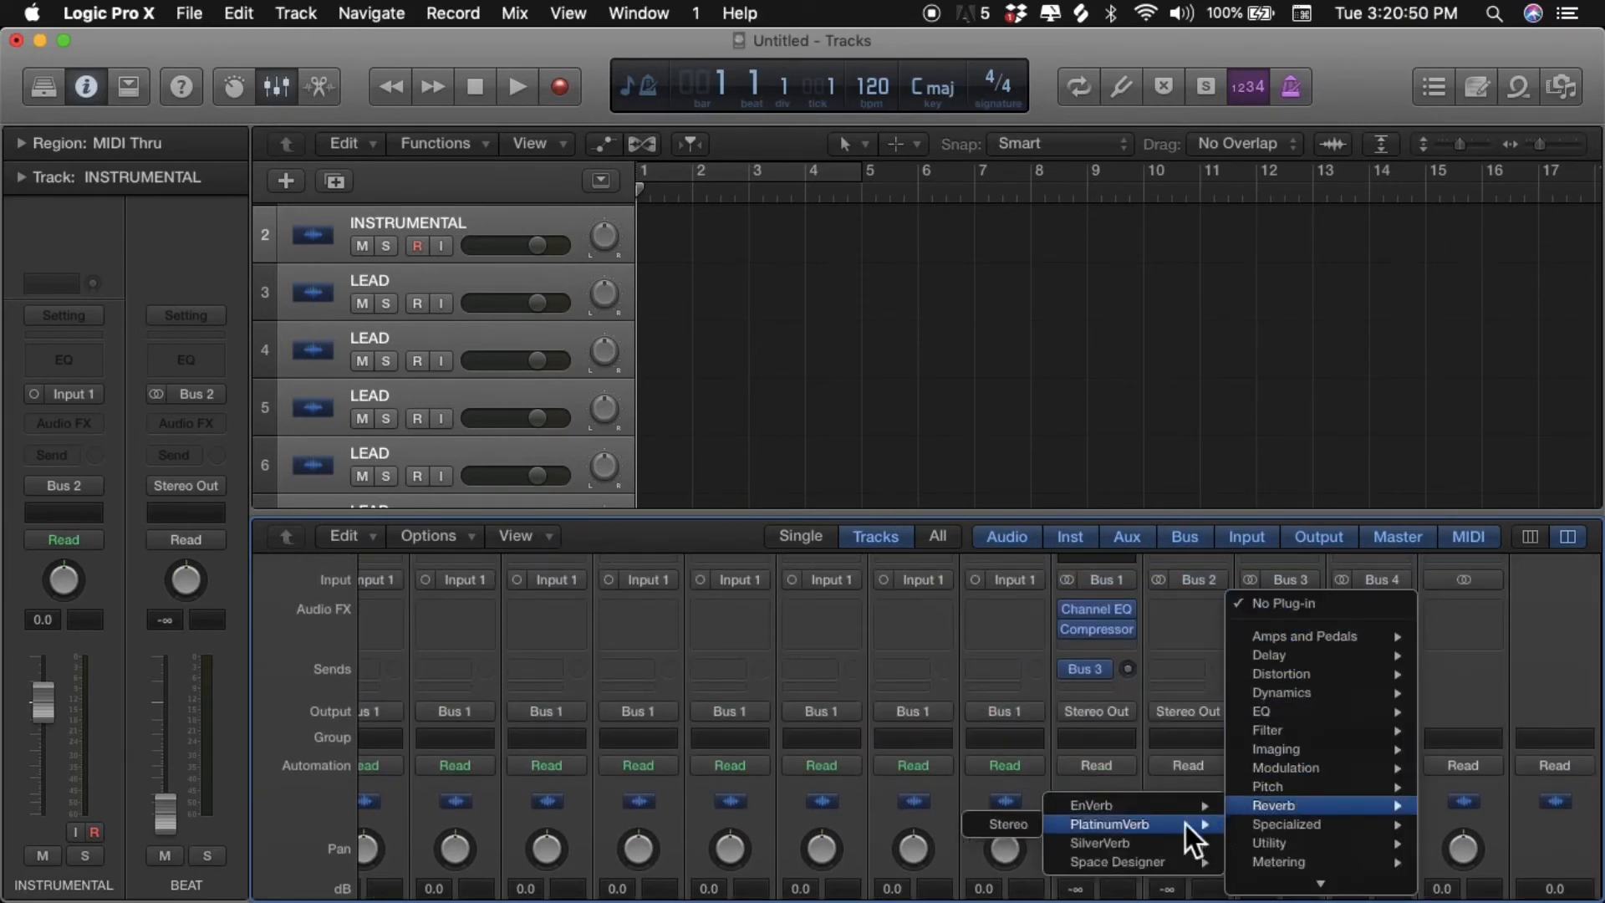
pyautogui.click(1038, 823)
# - Insert a Tape Delay from the Delay effects on the DELAY auxiliary channel and close both open plug-in windows
pyautogui.scroll(-5, 1382, 613)
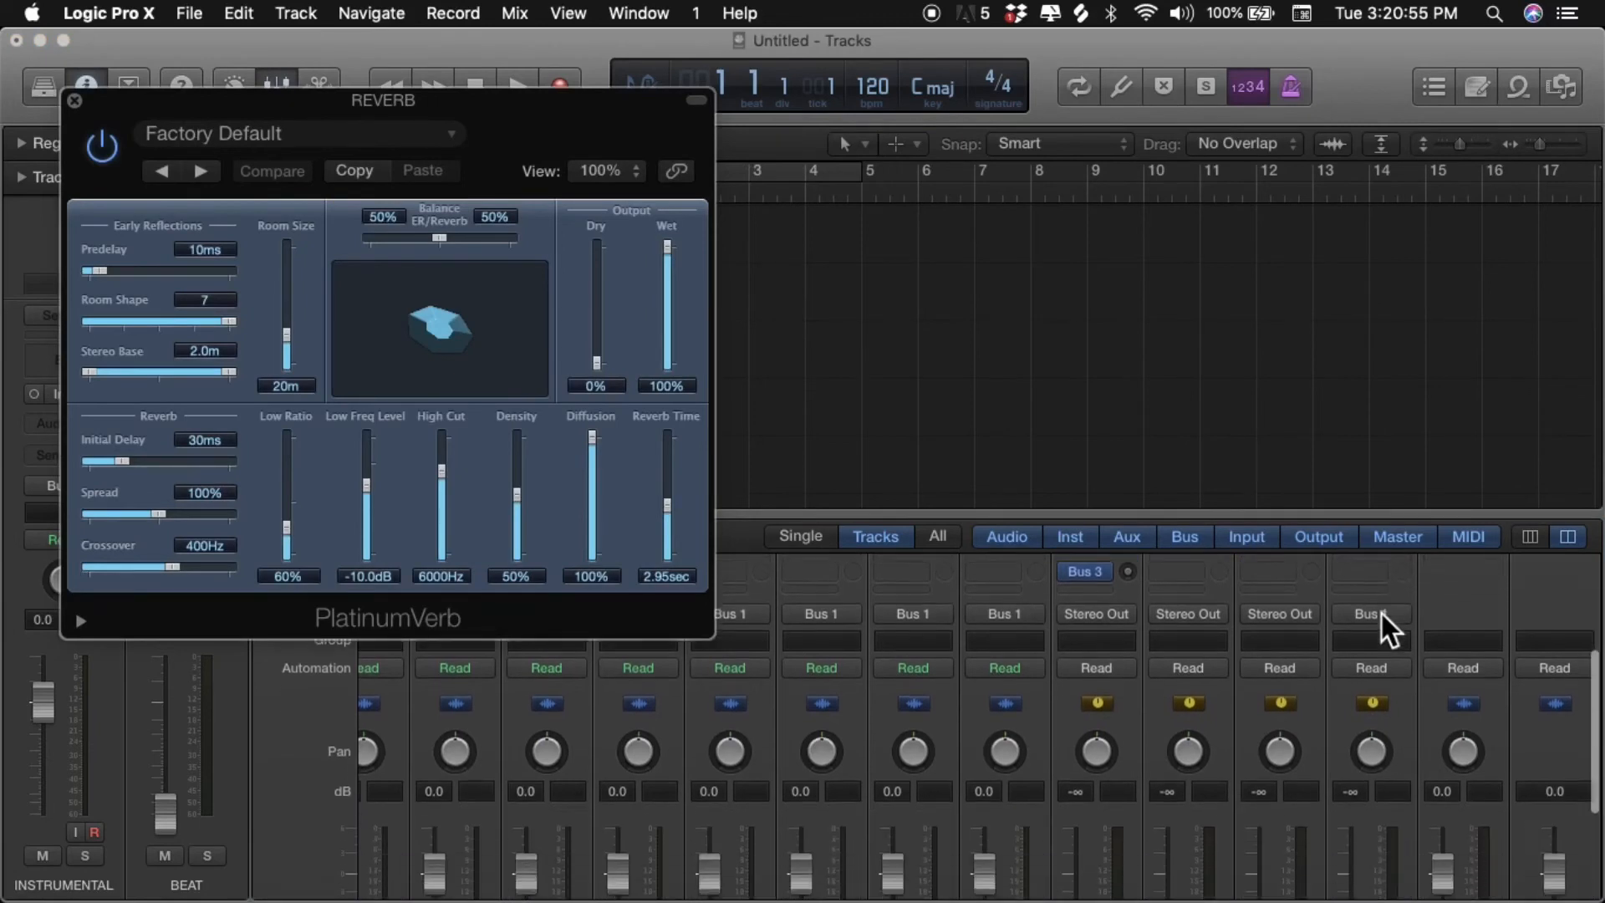
pyautogui.scroll(5, 1382, 613)
pyautogui.click(1365, 623)
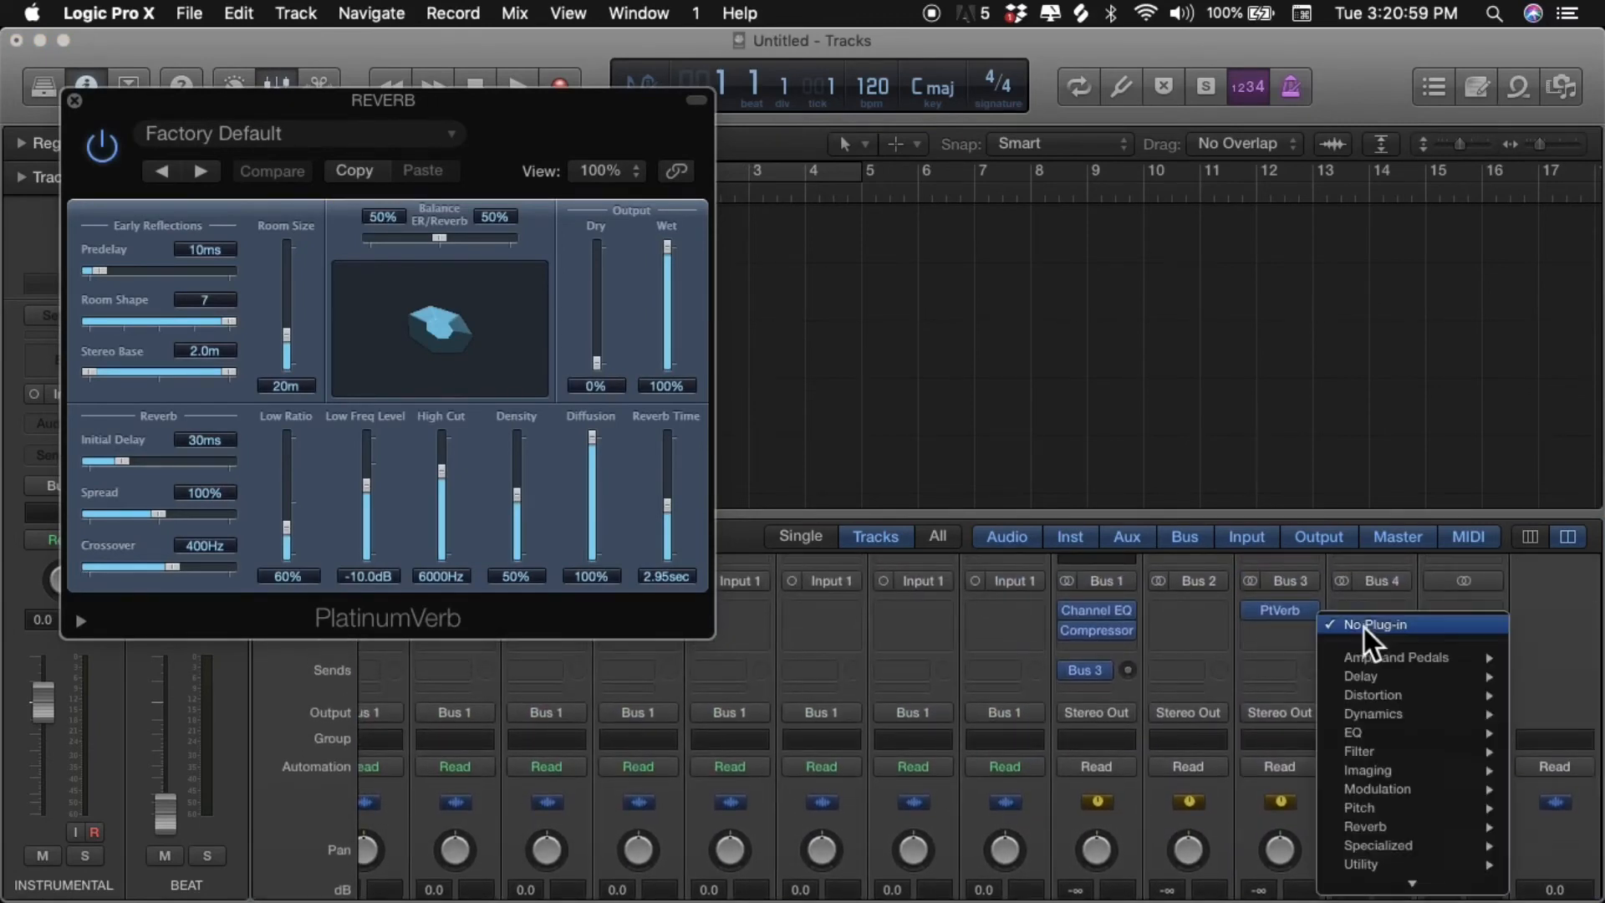
pyautogui.moveTo(1385, 682)
pyautogui.moveTo(1274, 673)
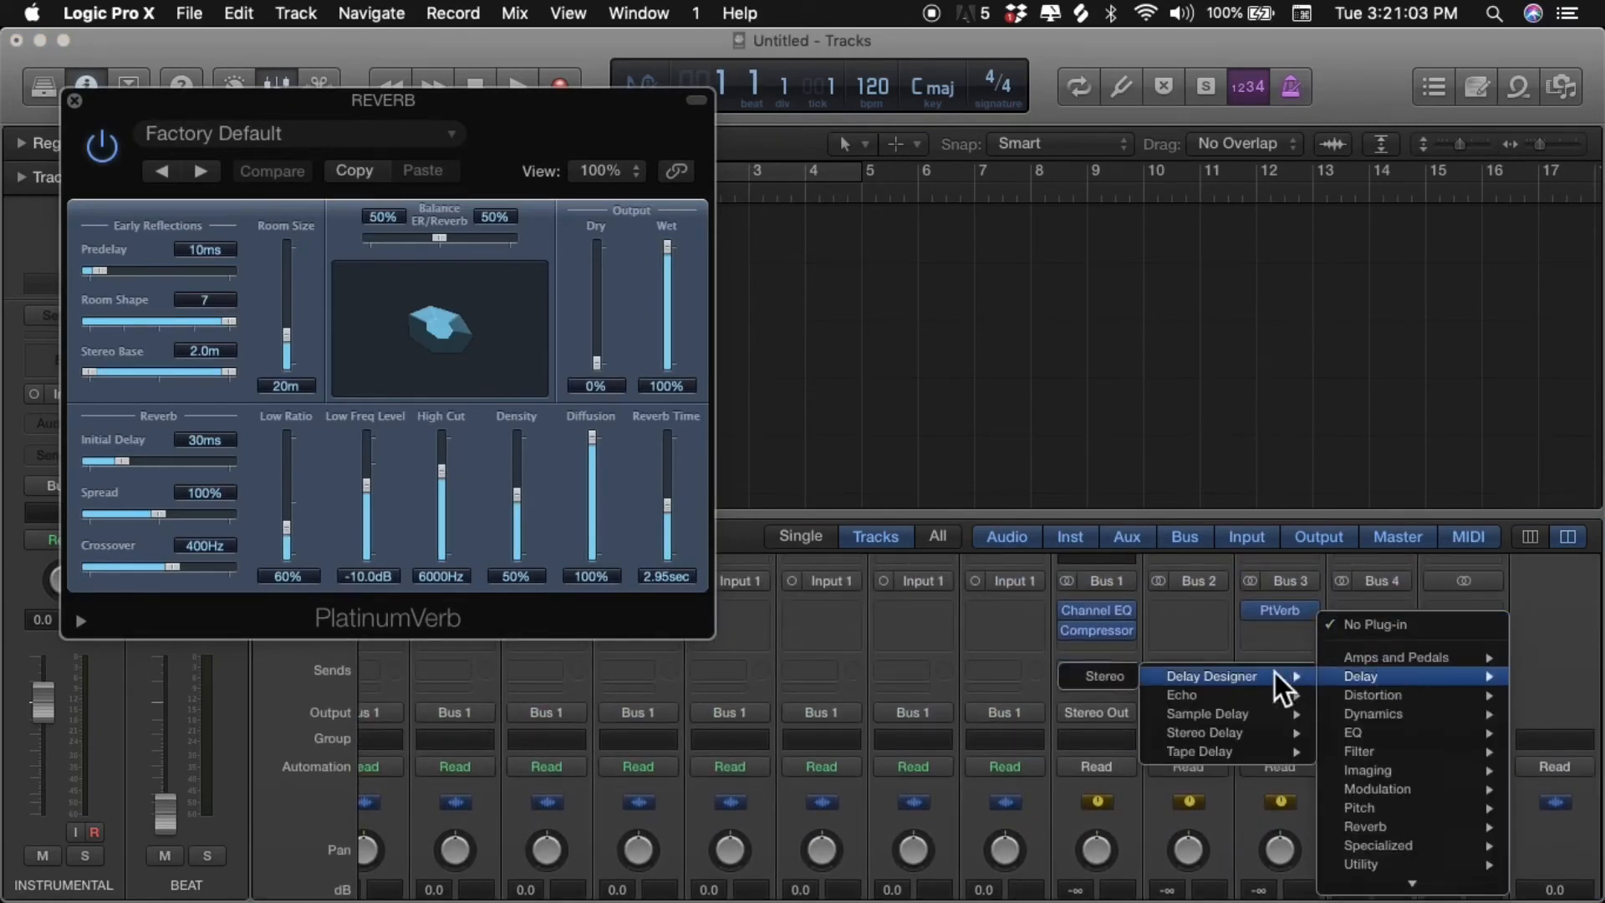
pyautogui.moveTo(1221, 751)
pyautogui.click(1122, 760)
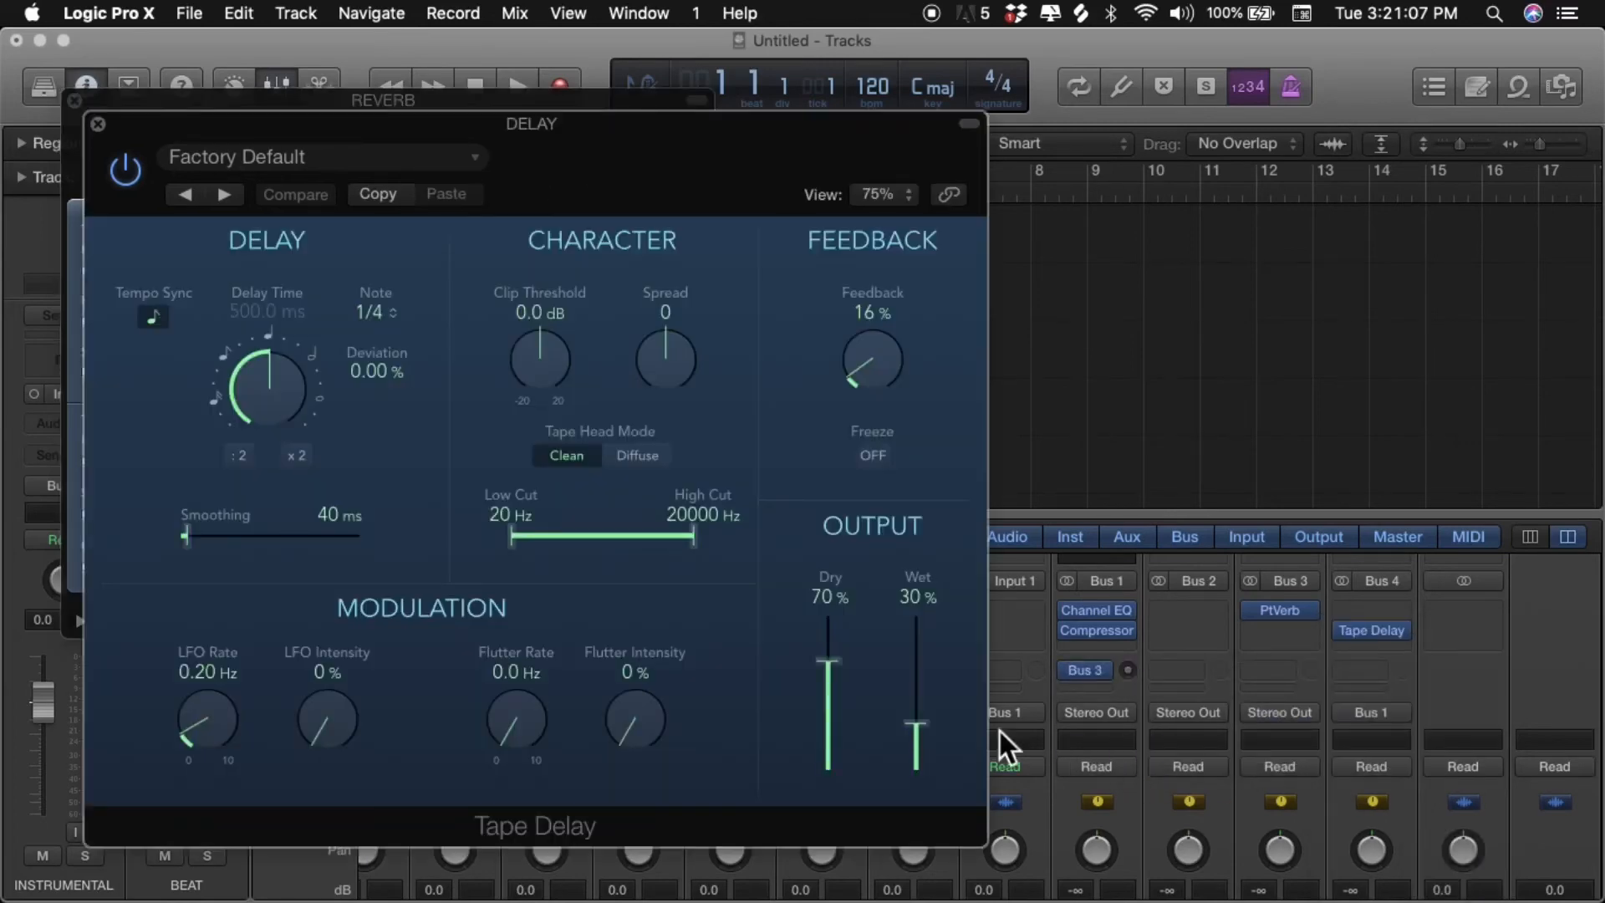
pyautogui.click(98, 125)
pyautogui.click(75, 101)
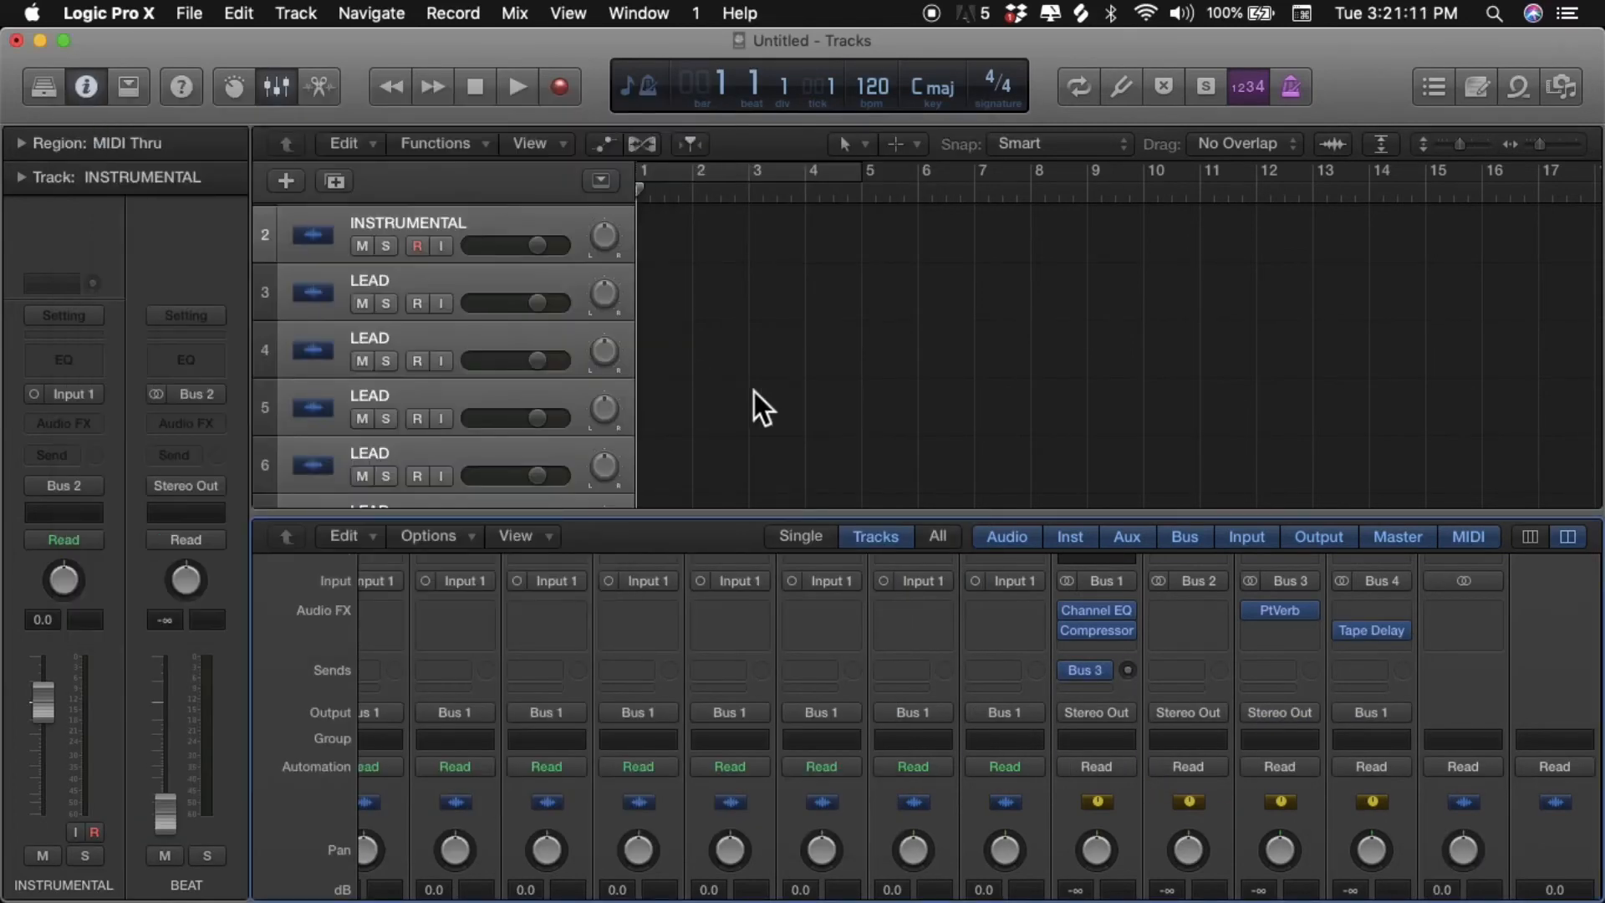
pyautogui.scroll(-5, 1307, 645)
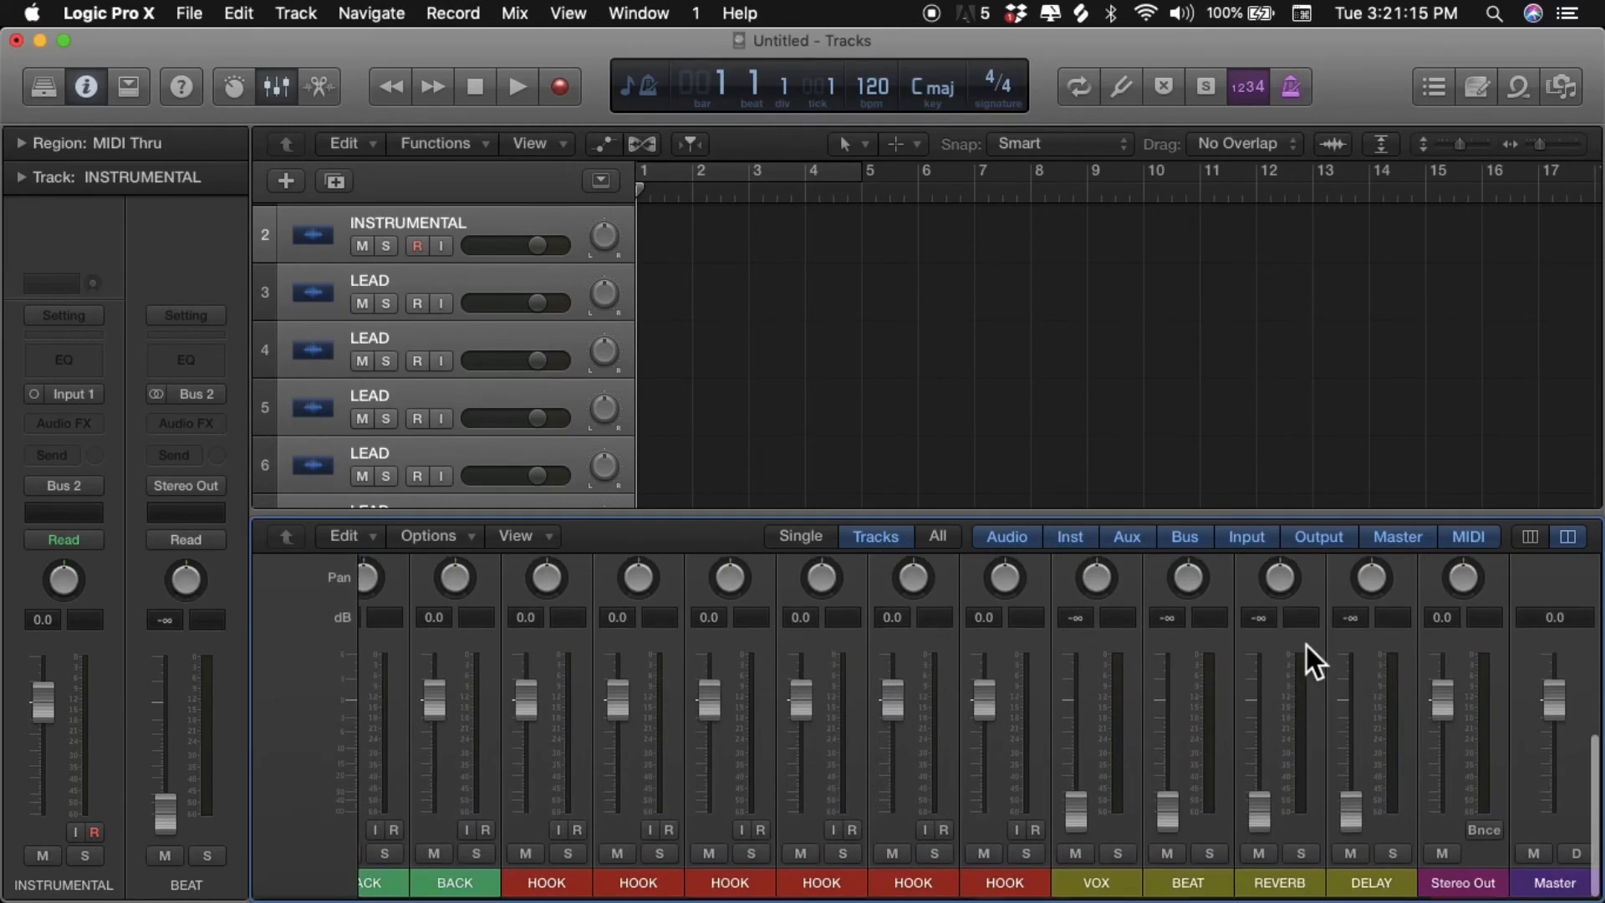
pyautogui.scroll(6, 1306, 646)
pyautogui.scroll(2, 1308, 645)
pyautogui.hscroll(-5, 1306, 646)
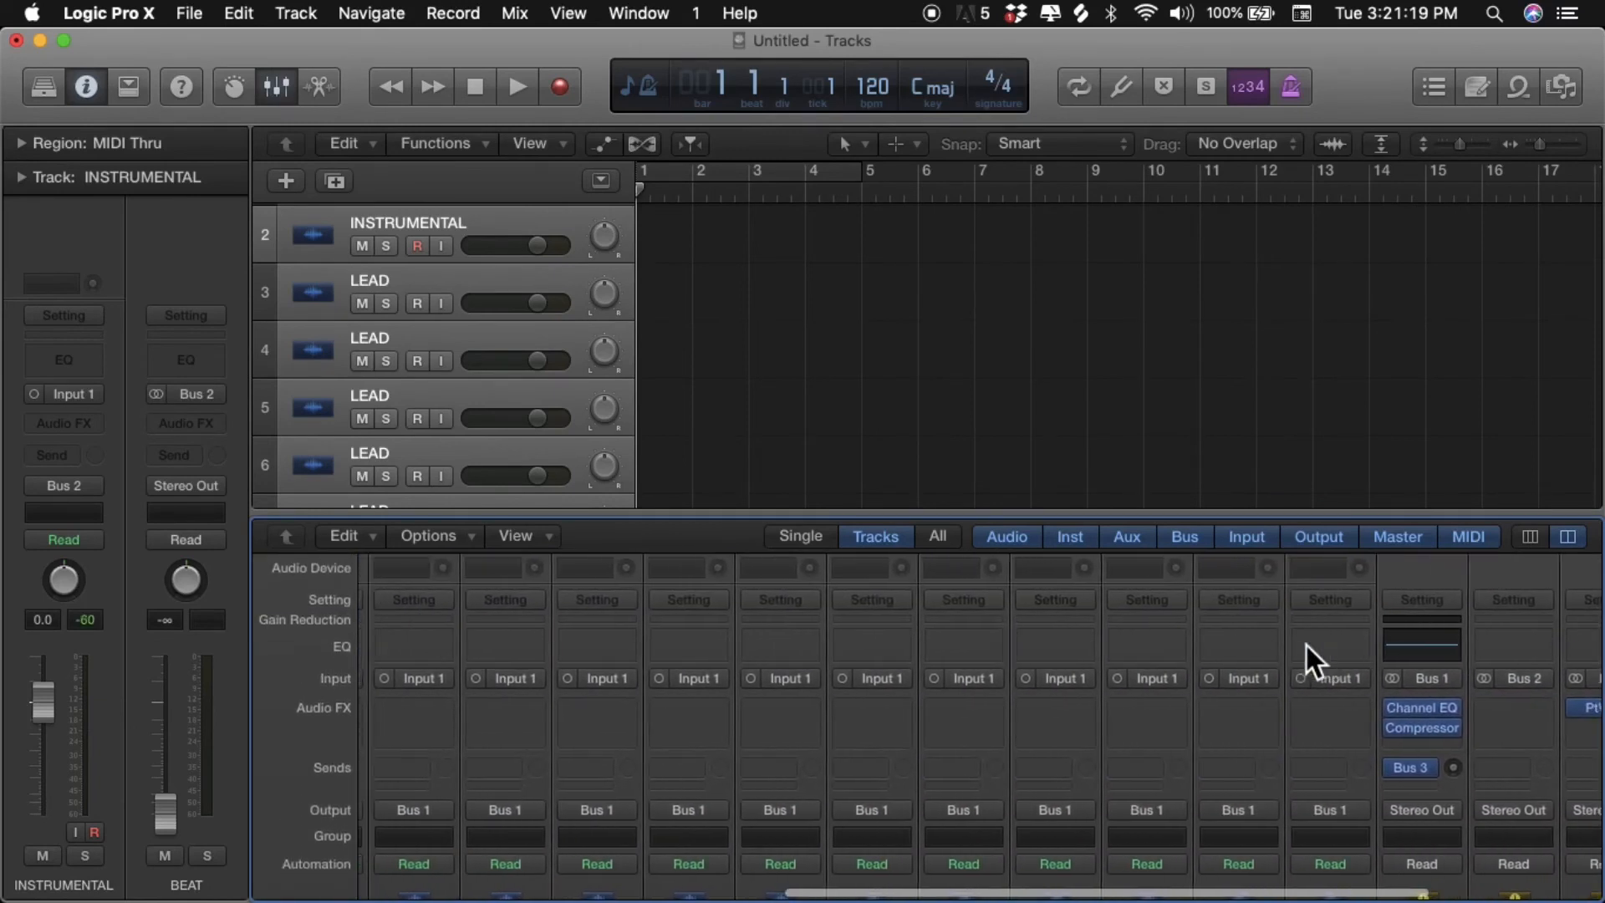